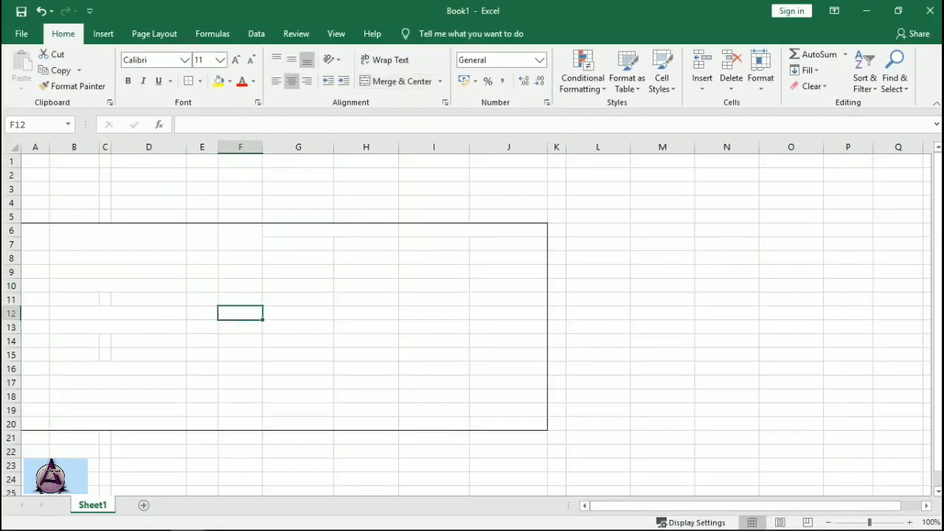
Apply outside borders to header block A6:J7 and to its individual merged header cells in columns A, B–D, E and F
drag(35, 230, 509, 245)
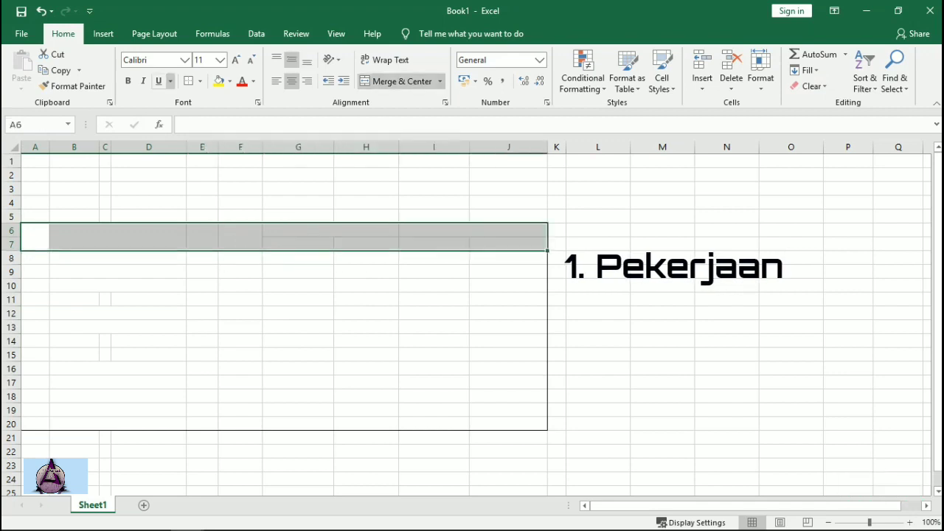
click(189, 81)
click(35, 237)
click(189, 81)
click(117, 237)
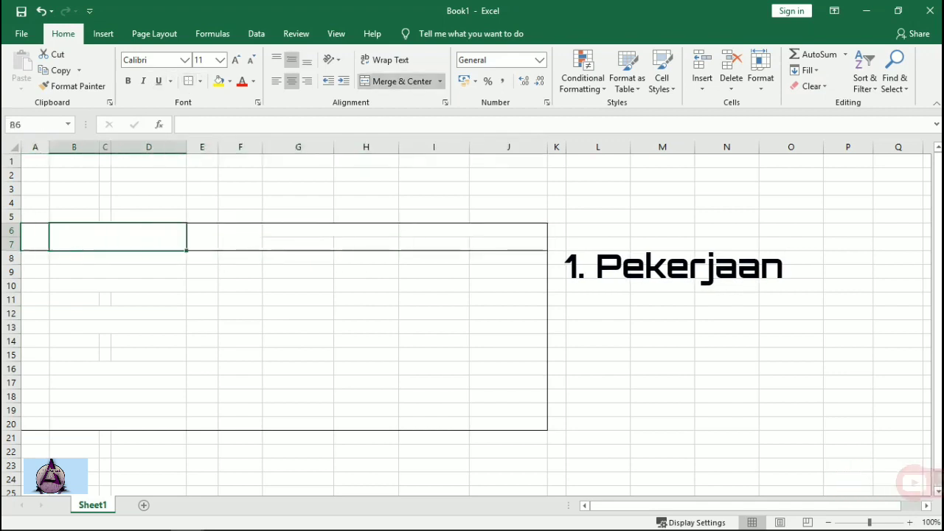
click(189, 81)
click(202, 237)
click(189, 81)
click(240, 237)
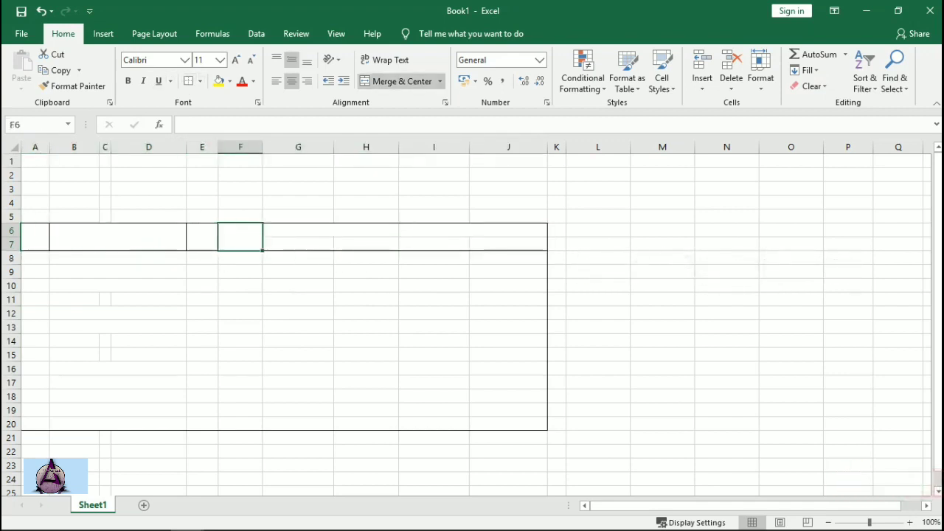
click(189, 81)
Apply outside borders to merged header cells G6:H6 and I6:J6 and to subheader cells H7 and J7
click(330, 230)
click(188, 81)
click(366, 244)
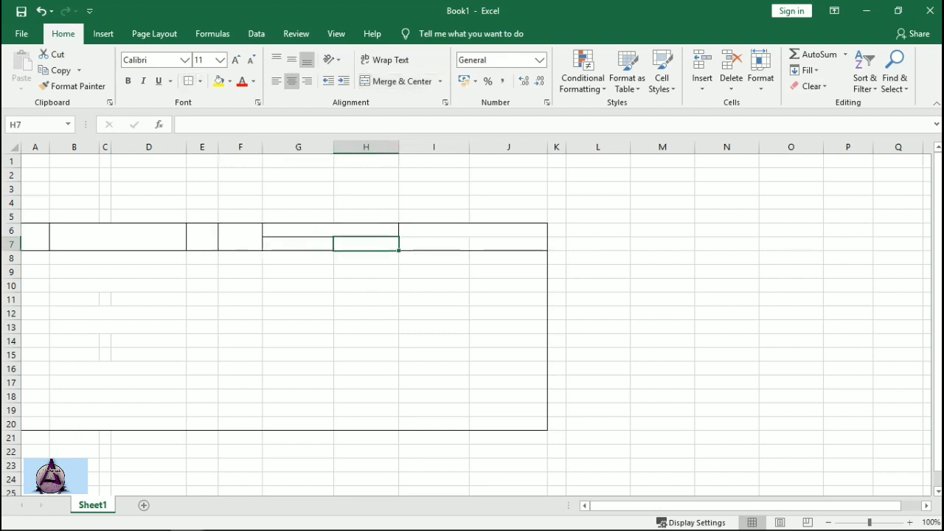
click(189, 81)
click(472, 231)
click(189, 81)
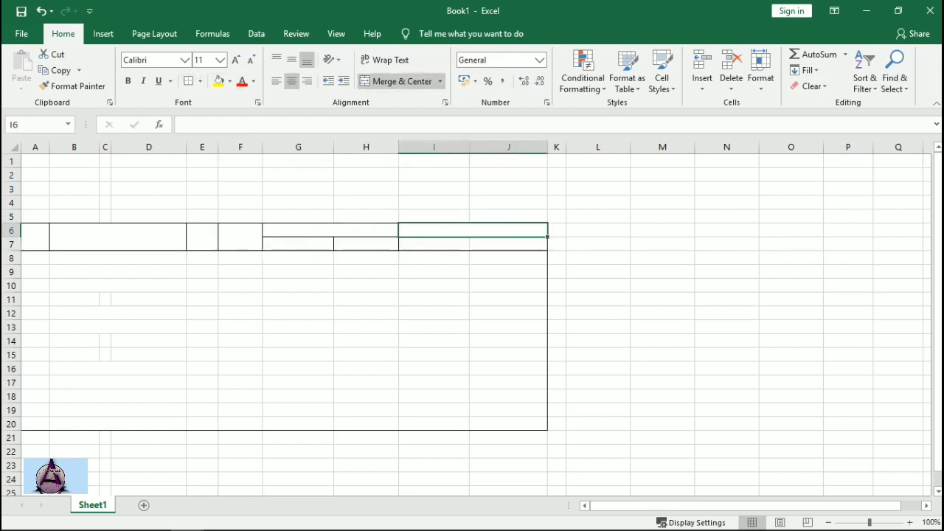
click(509, 244)
click(189, 81)
Apply outside borders to table body ranges A8:I20, B8:D20 and E8:E20 to divide the columns
click(202, 272)
click(36, 258)
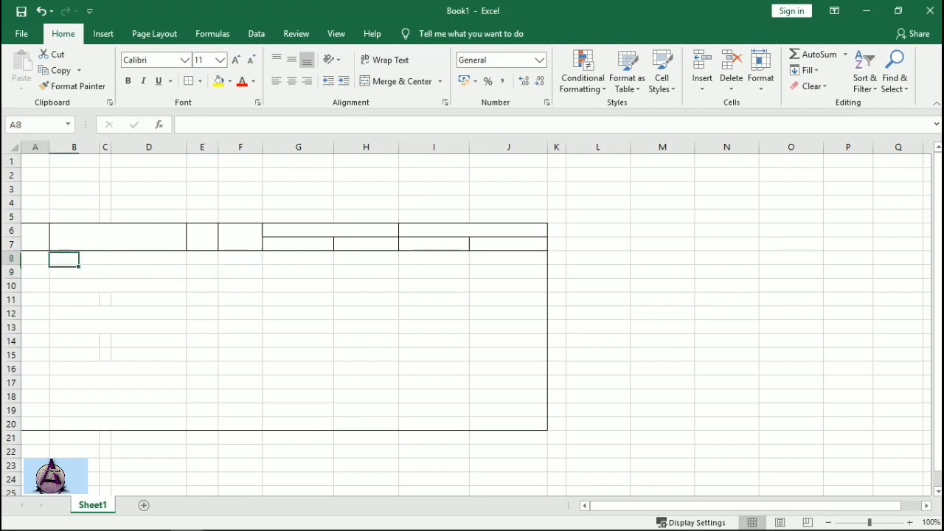
drag(35, 258, 434, 425)
drag(74, 258, 148, 424)
click(189, 81)
drag(203, 258, 202, 424)
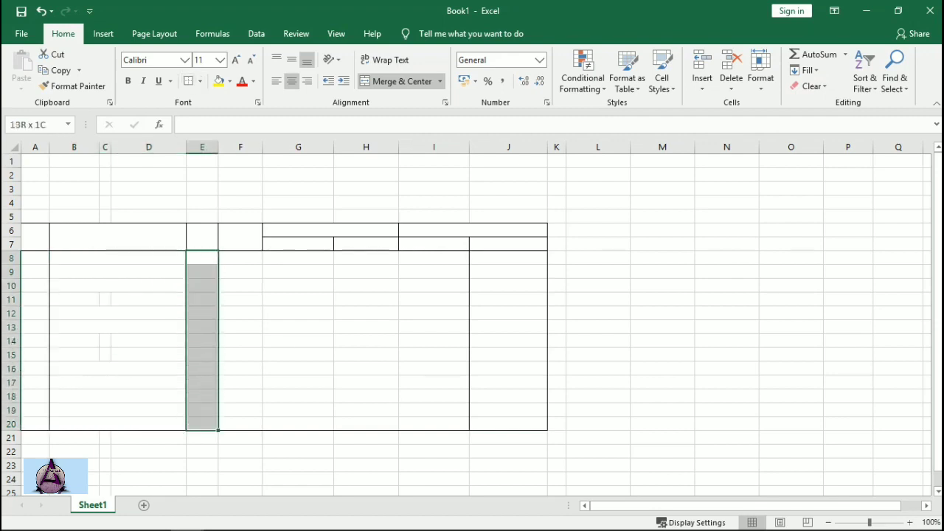
click(189, 82)
Apply outside borders to F8:F20, G8:G20 and H8:H20 to separate the remaining body columns
drag(240, 258, 241, 424)
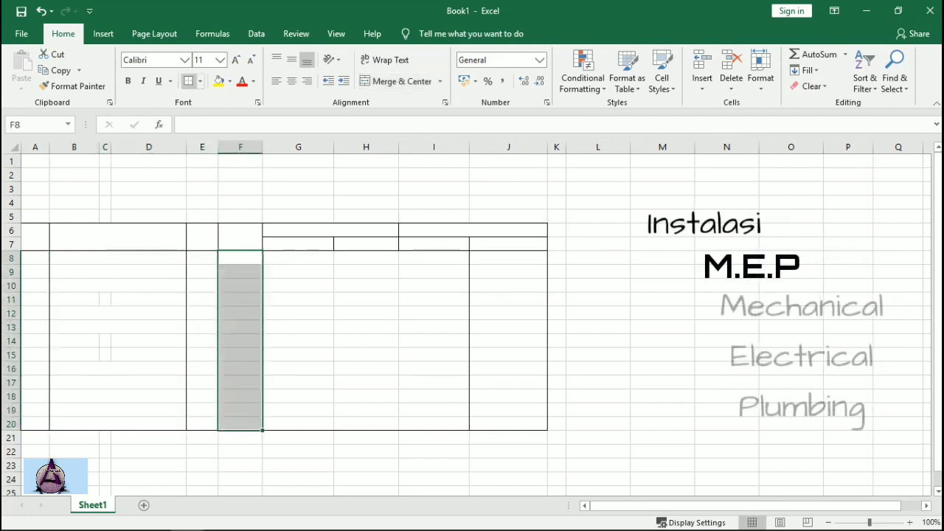
click(189, 82)
drag(298, 258, 298, 424)
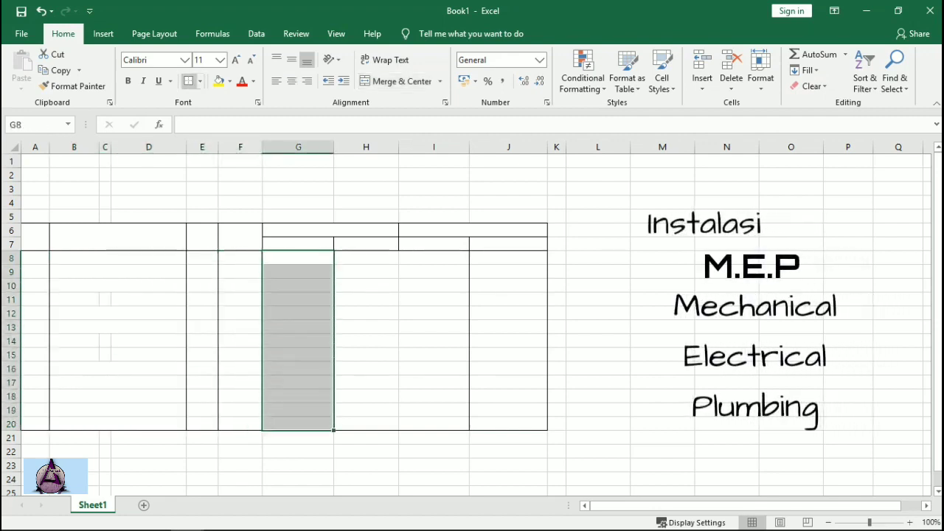
click(188, 81)
drag(366, 258, 366, 424)
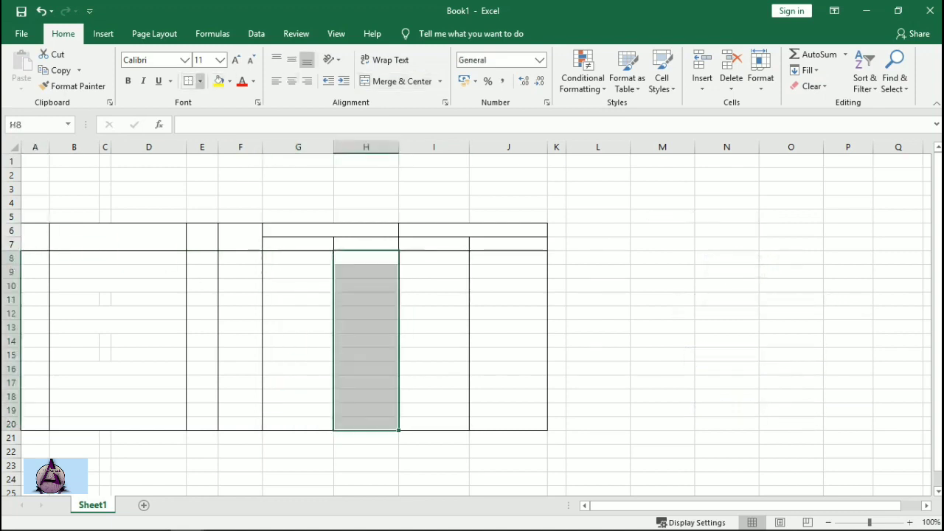
click(189, 81)
Enter the header labels "No.", "Item Pekerjaan", "Vol" and "Satuan" in A6, B6, E6 and F6
click(34, 236)
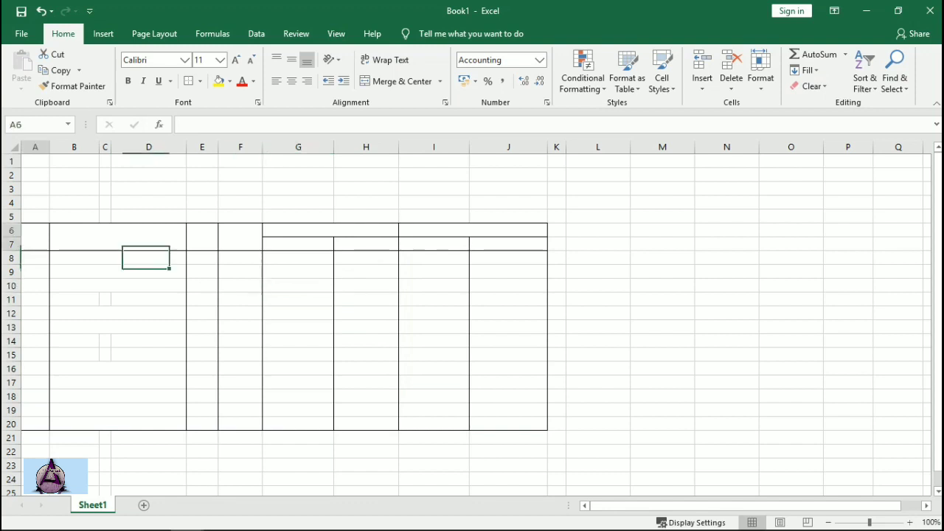
text(No)
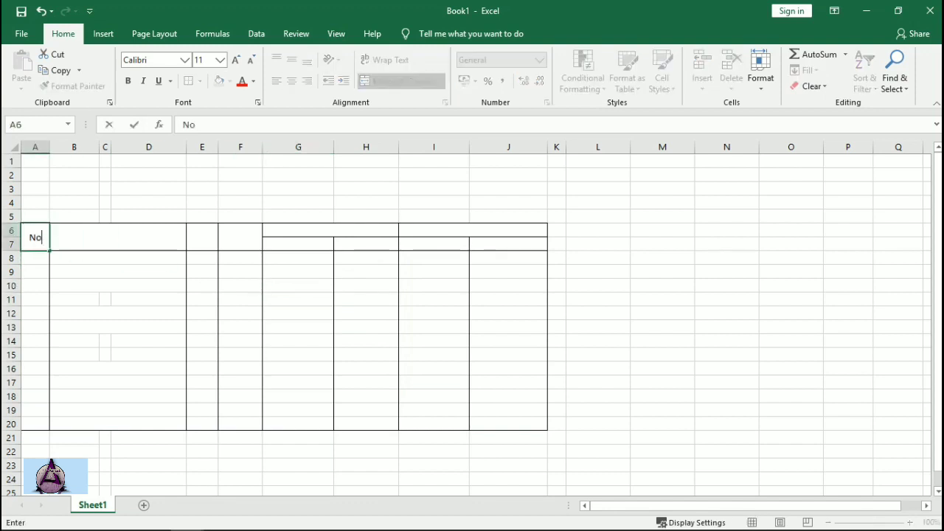
text(.)
key(Tab)
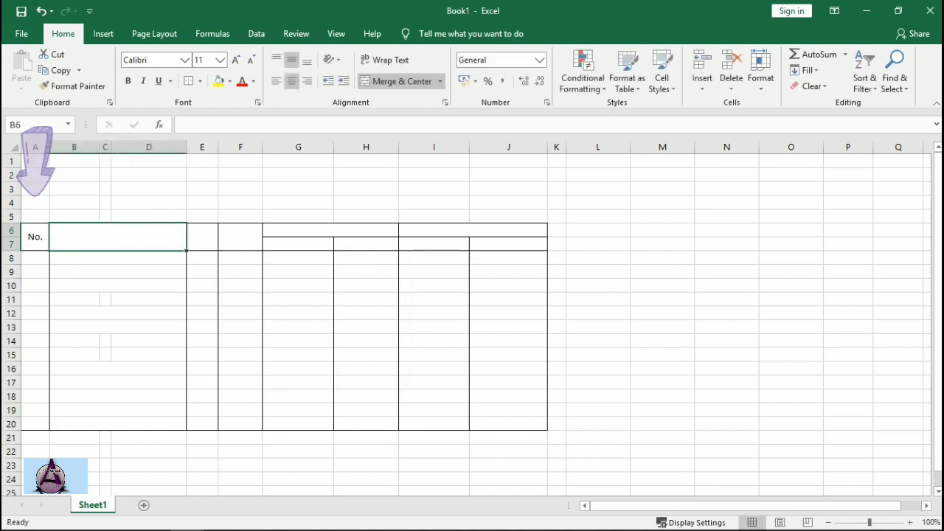
text(Item)
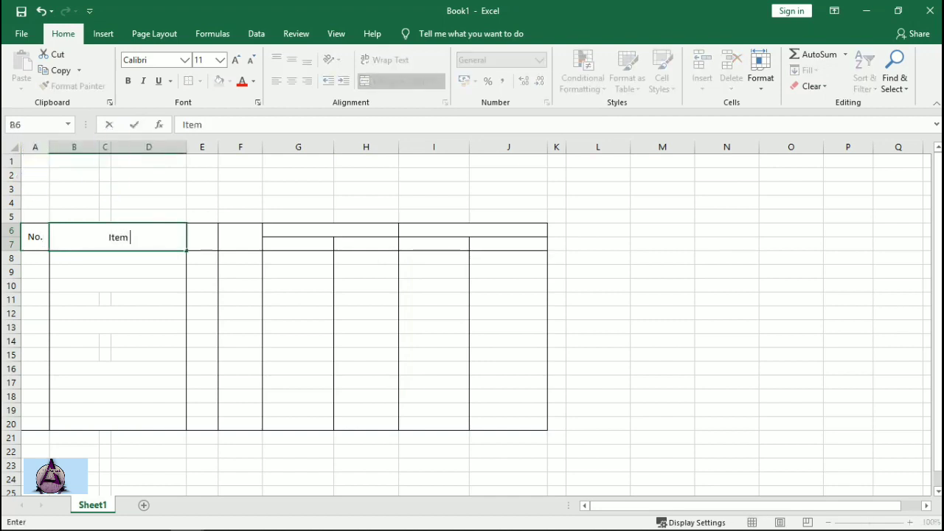
text( Pekerjaan)
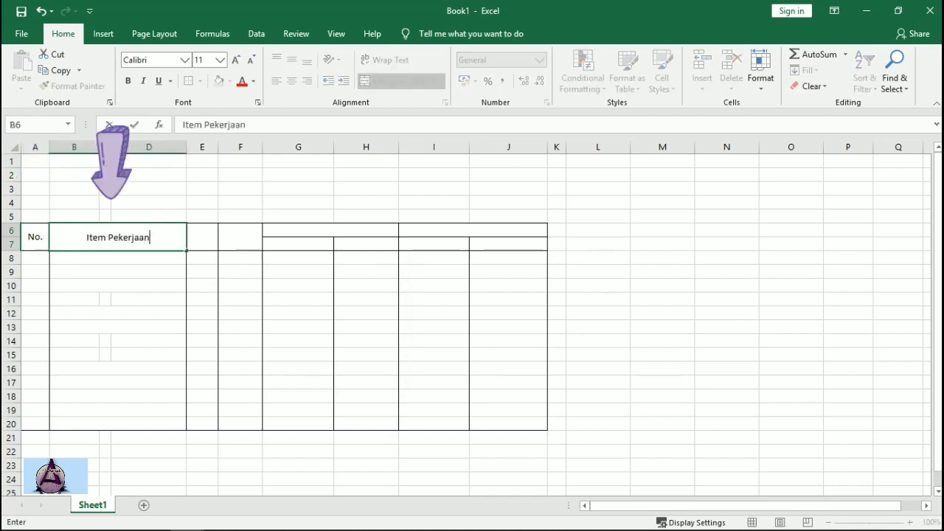
key(Tab)
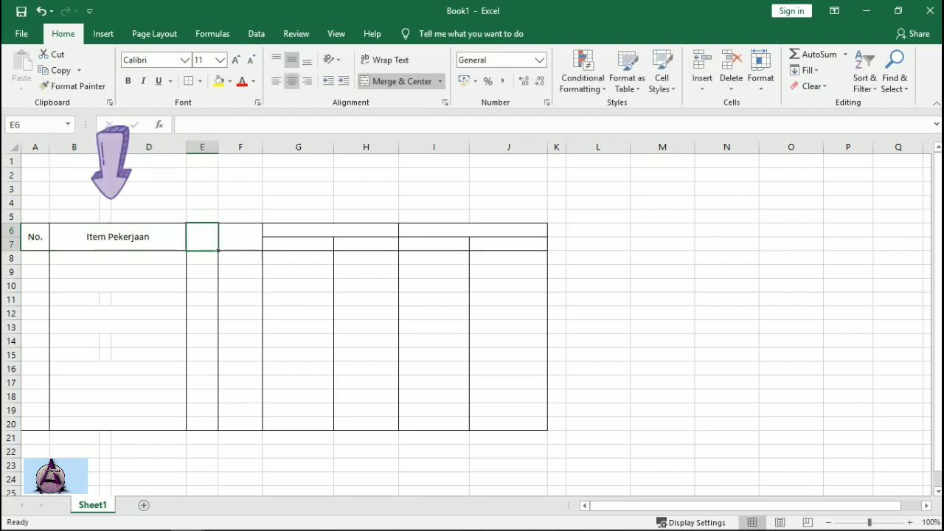
text(Vol)
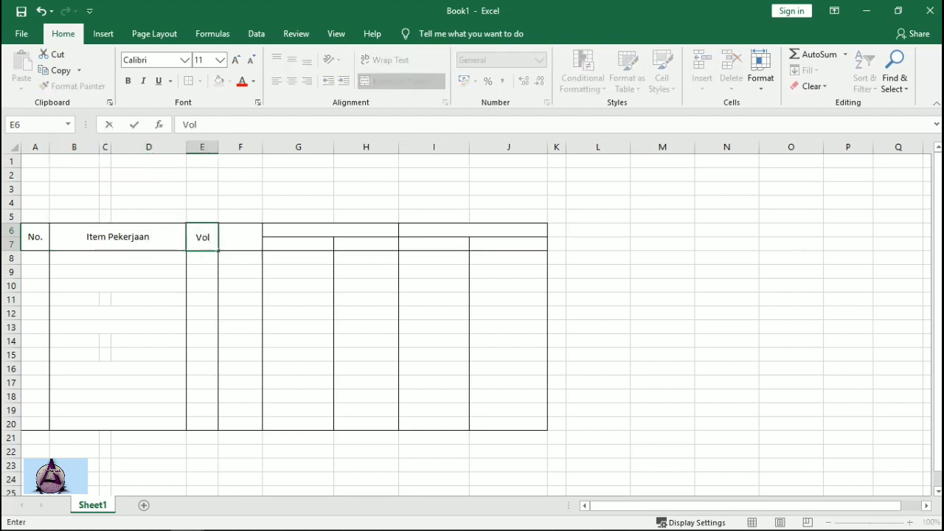
key(Tab)
text(Satuan)
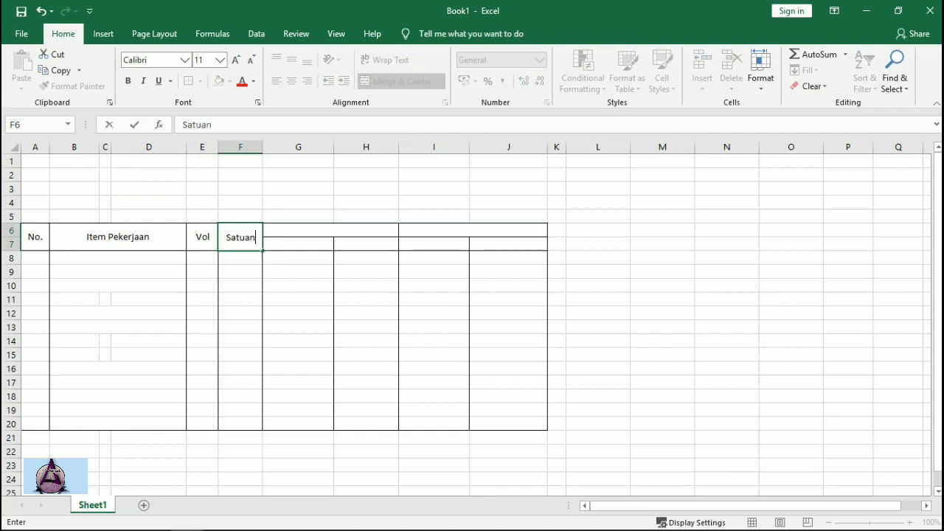
key(Tab)
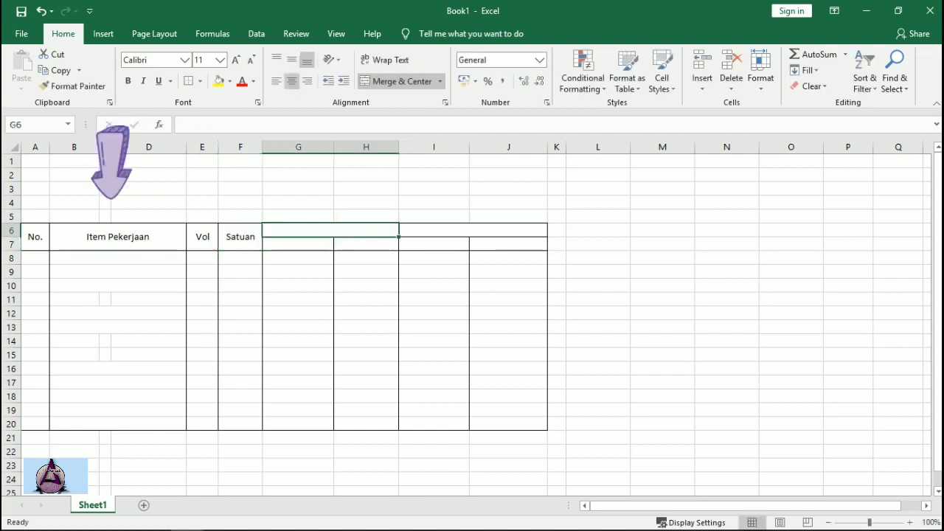
Enter the group headers "Harga satuan" in G6 and "Total Harga" in I6
text(Harga)
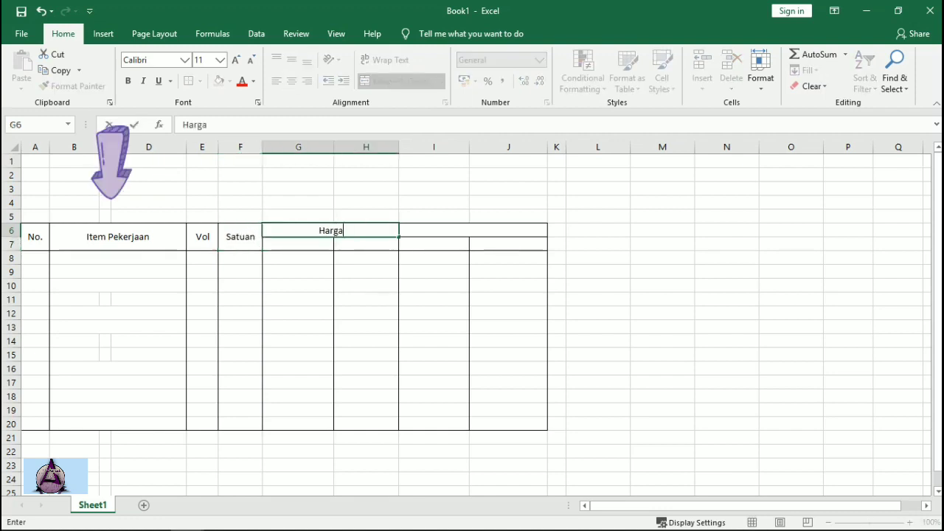
text( S)
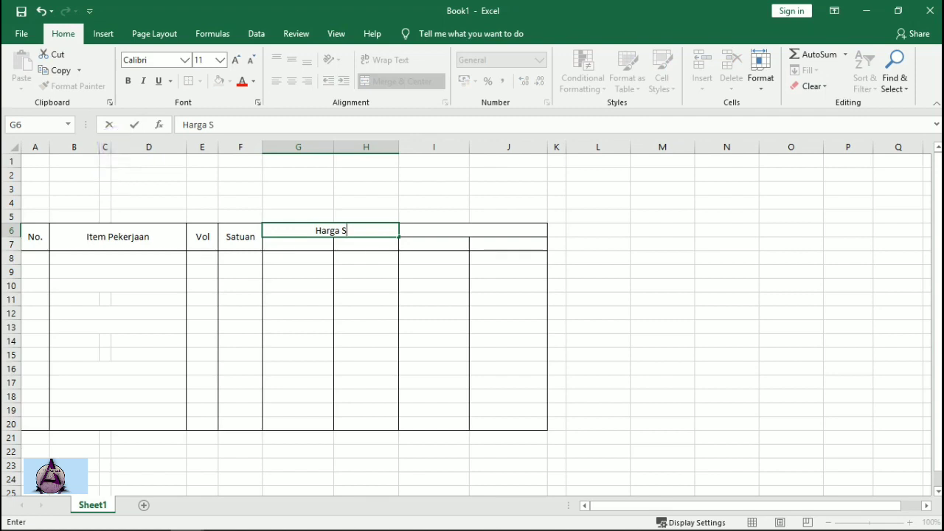
key(BackSpace)
text(satuan)
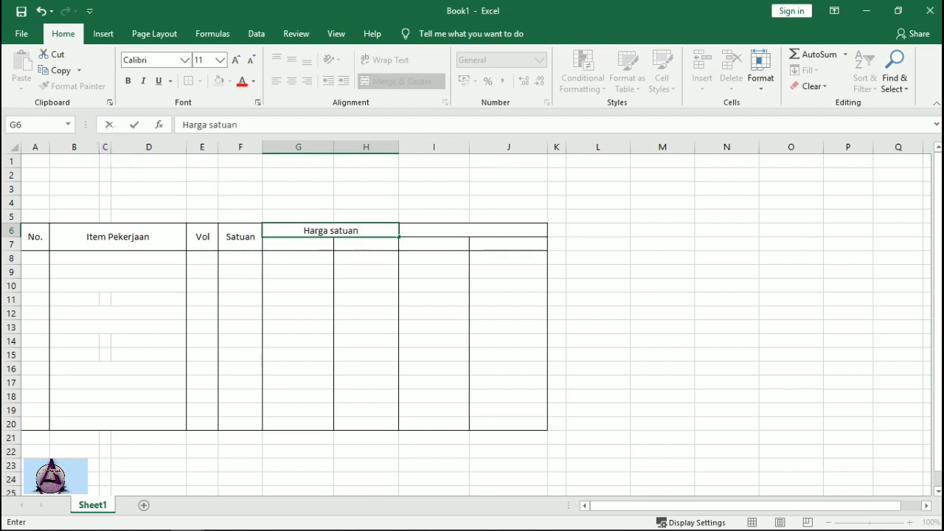
key(Tab)
text(Tota)
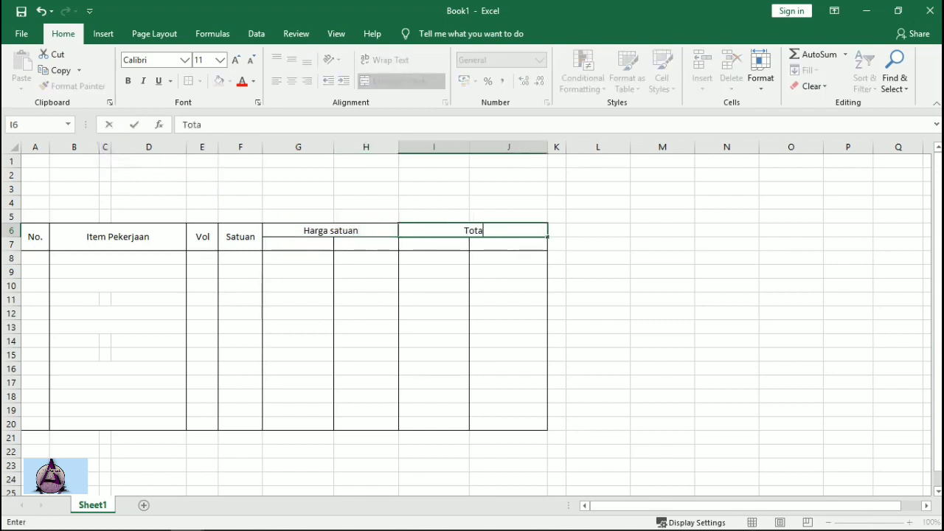
text(l Harga)
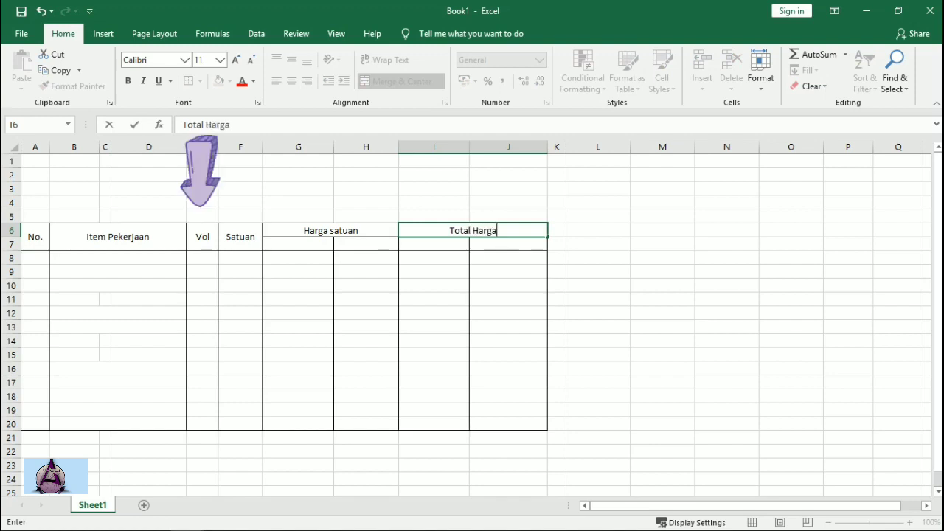
key(Return)
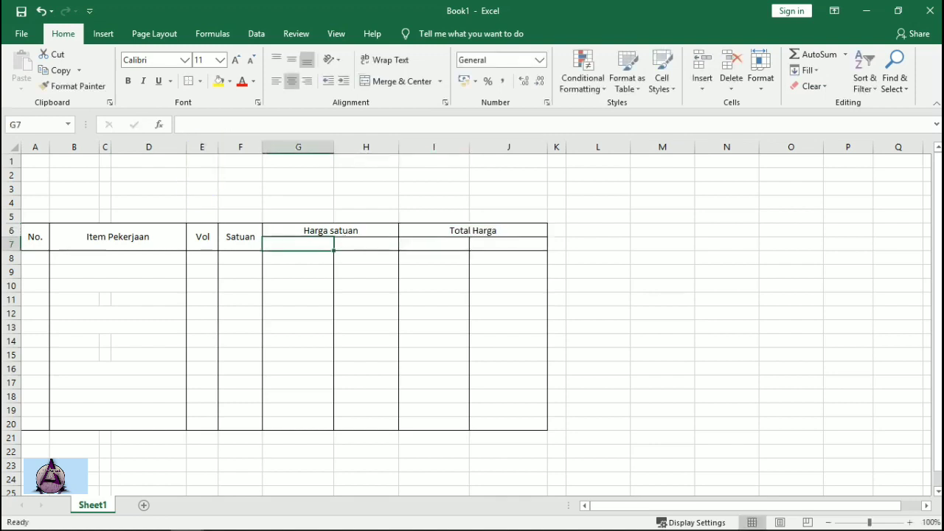
Enter the subheaders "Material" and "Upah" under both Harga satuan and Total Harga in G7:J7
text(MAterial)
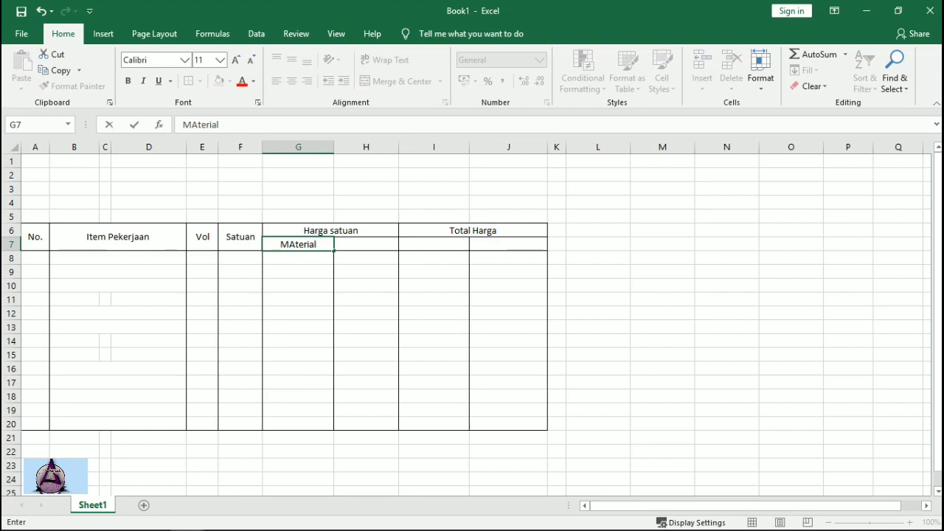
key(Tab)
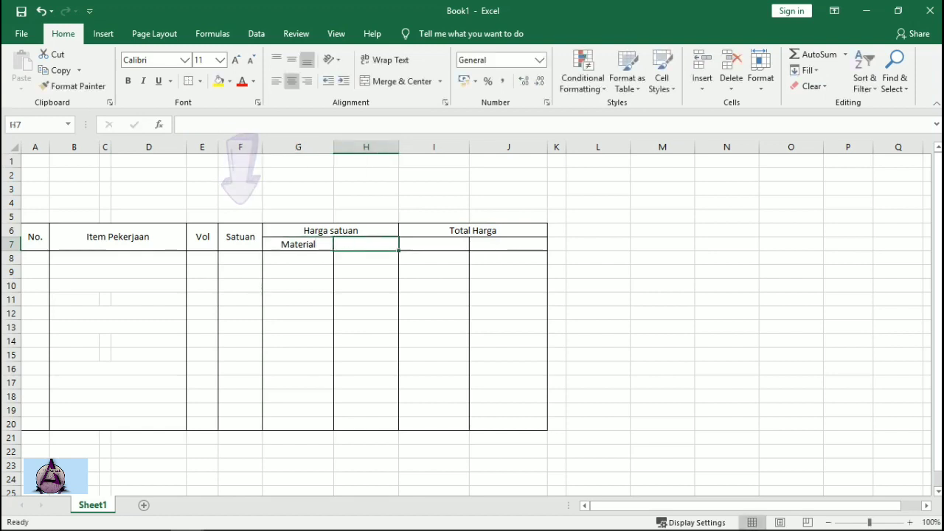
text(Upah)
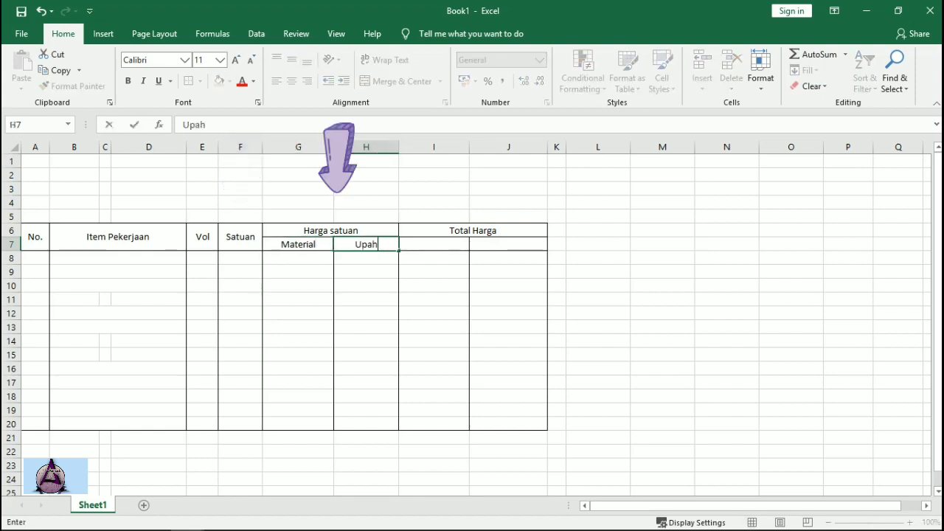
key(Tab)
text(M)
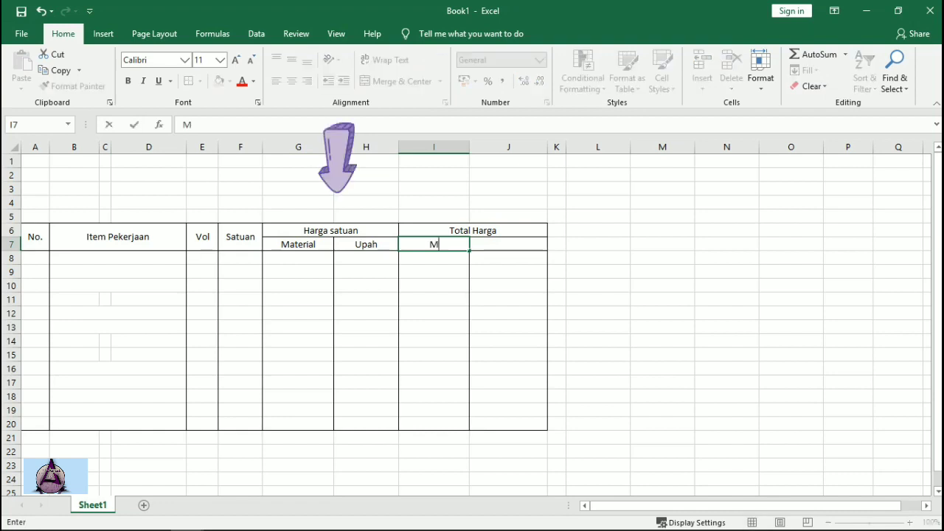
text(aterial)
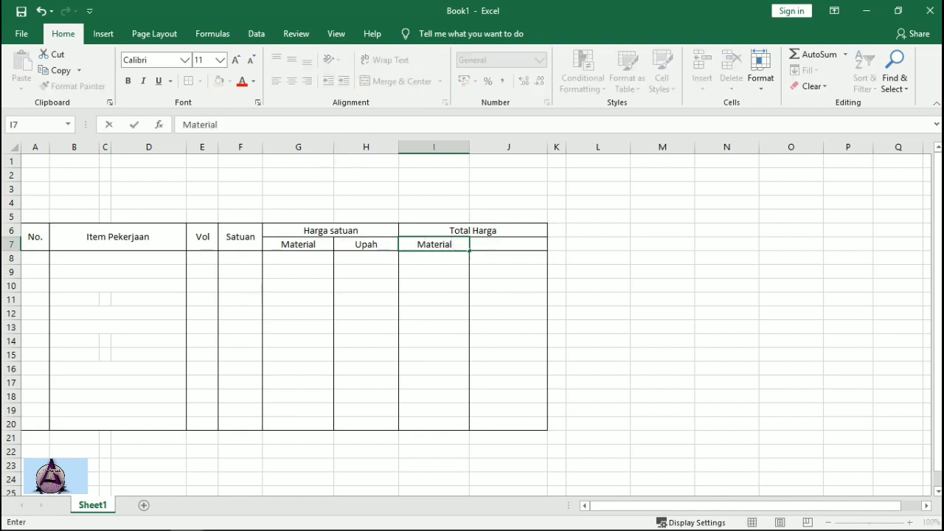
key(Tab)
text(Upah)
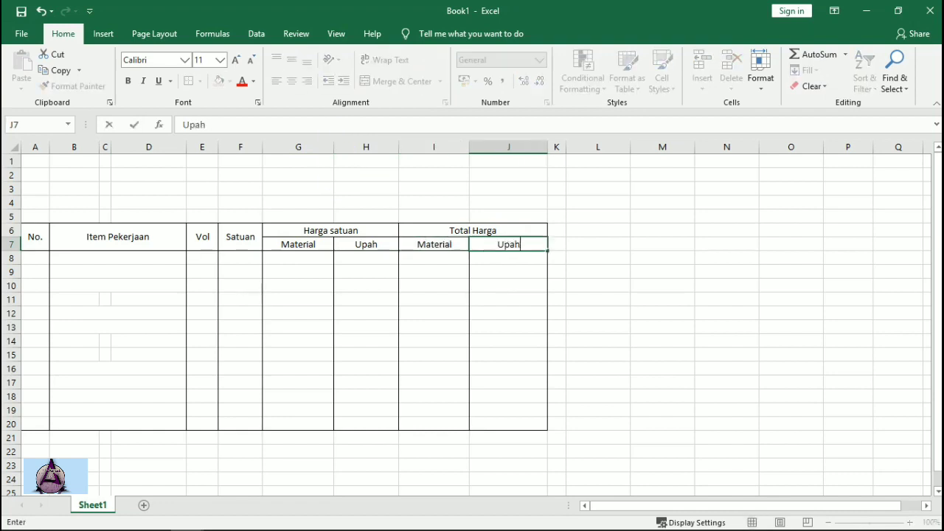
click(366, 300)
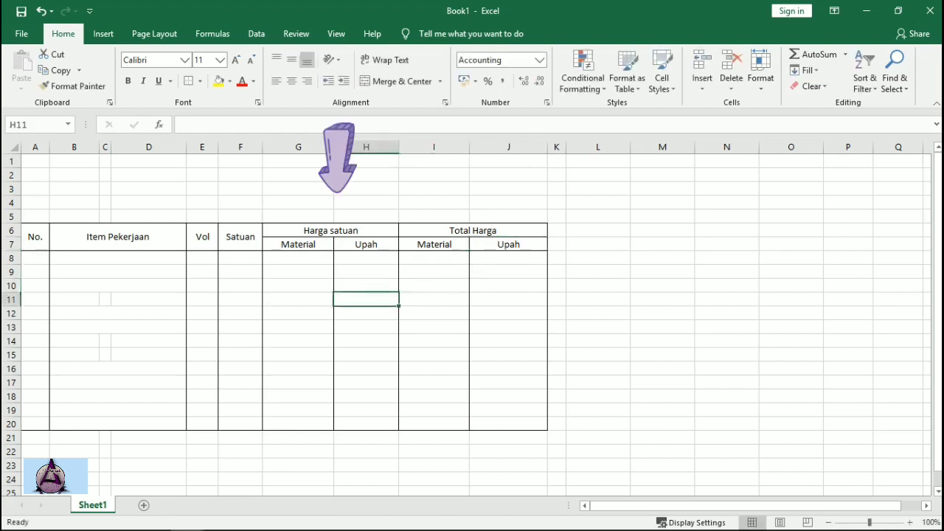
Enter 1 as the first item number in cell A9 of the No. column
click(35, 272)
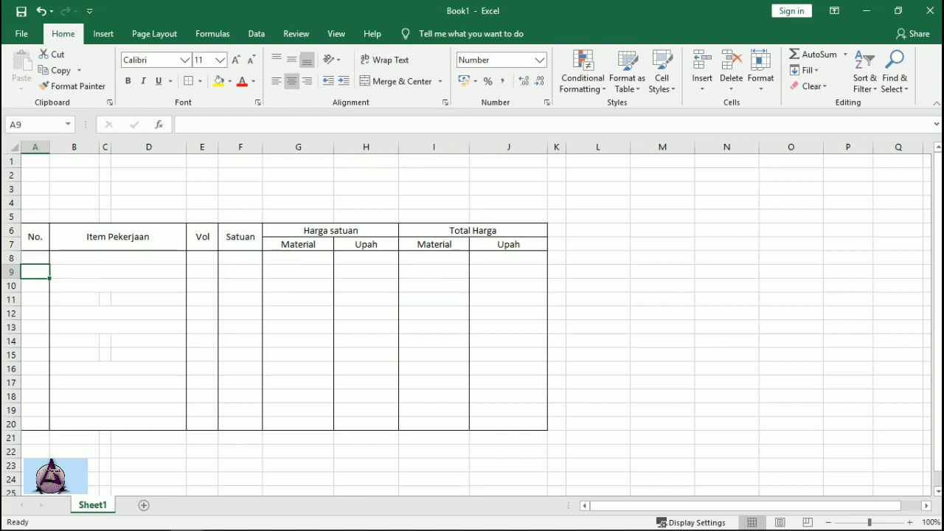
text(0)
key(Tab)
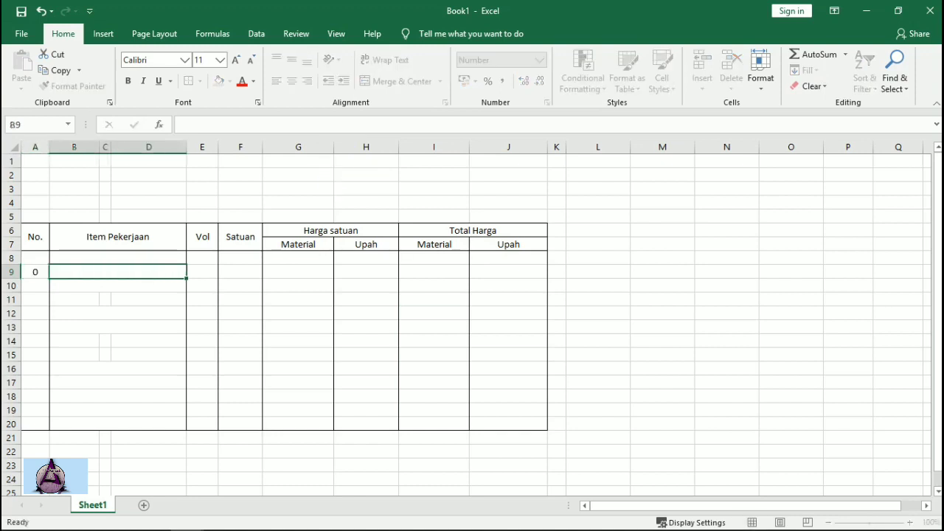
click(34, 272)
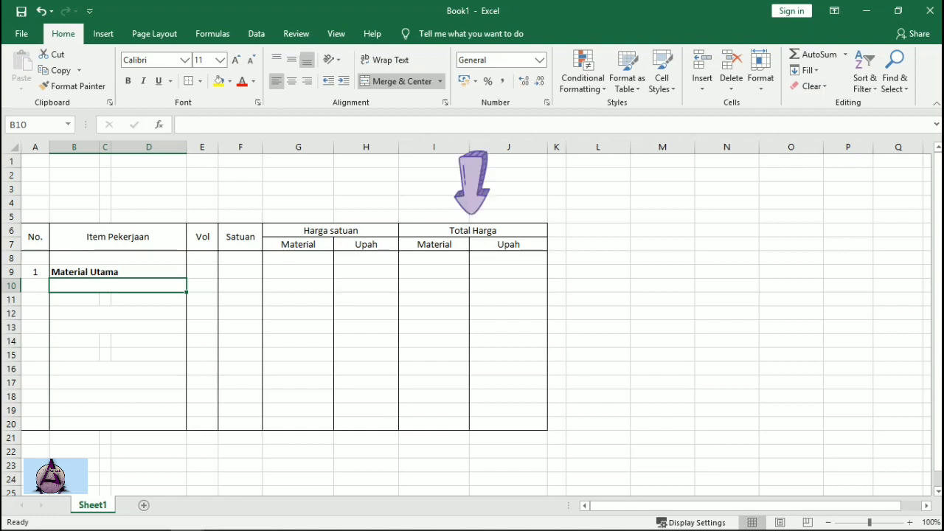
Enter "Pengadaan A" in B10 and "Pengadaan B" in B11 beneath the Material Utama heading
text(P)
key(BackSpace)
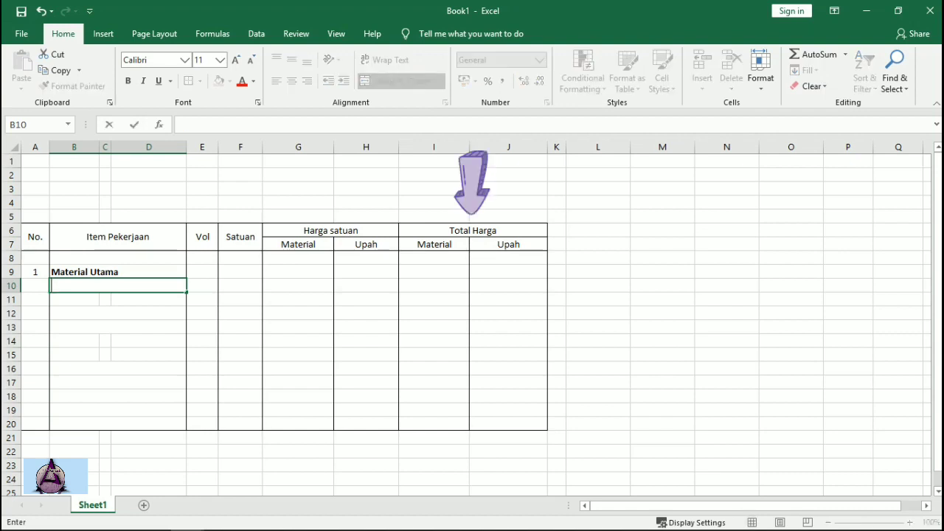
text(Pengadaa)
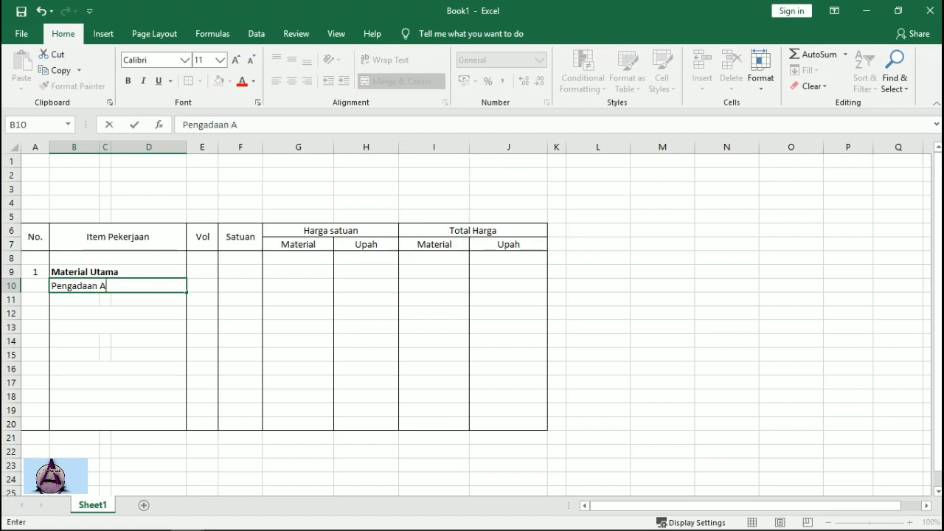
text(n A)
key(Return)
text(P)
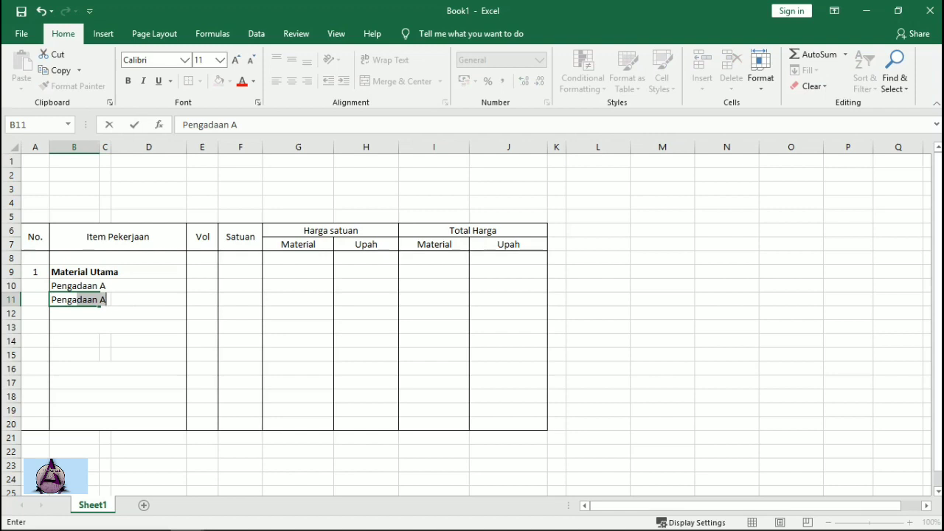
key(F2)
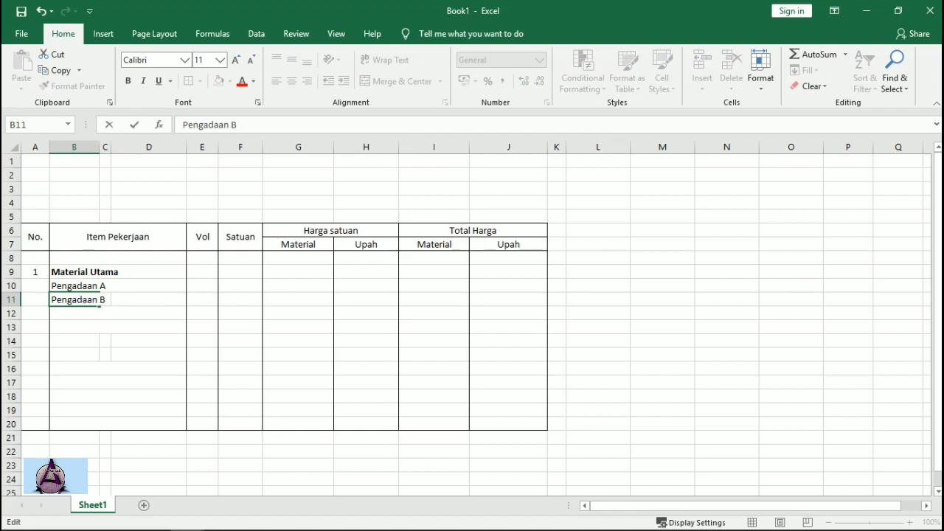
key(Return)
Add item number 2 in A13 with the heading "Instalasi/Pemasangan" in B13
key(Down)
key(Left)
text(2)
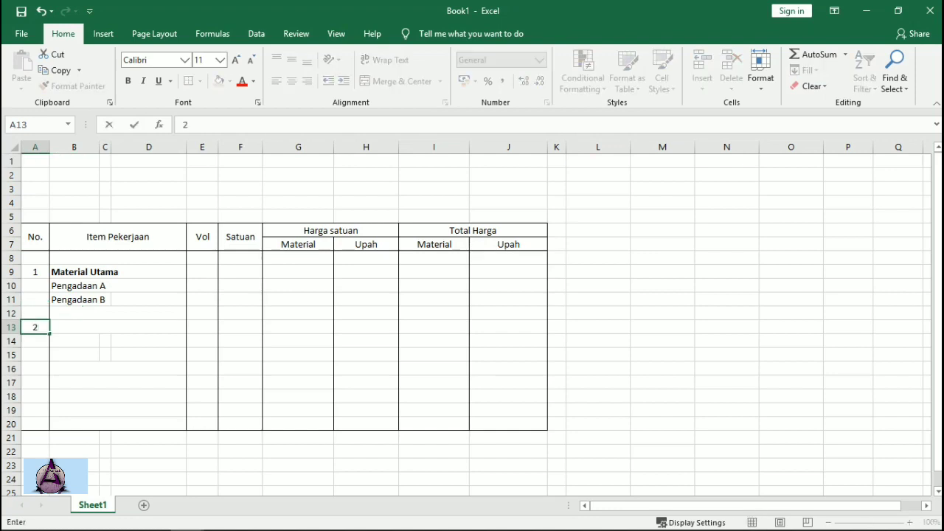
key(Tab)
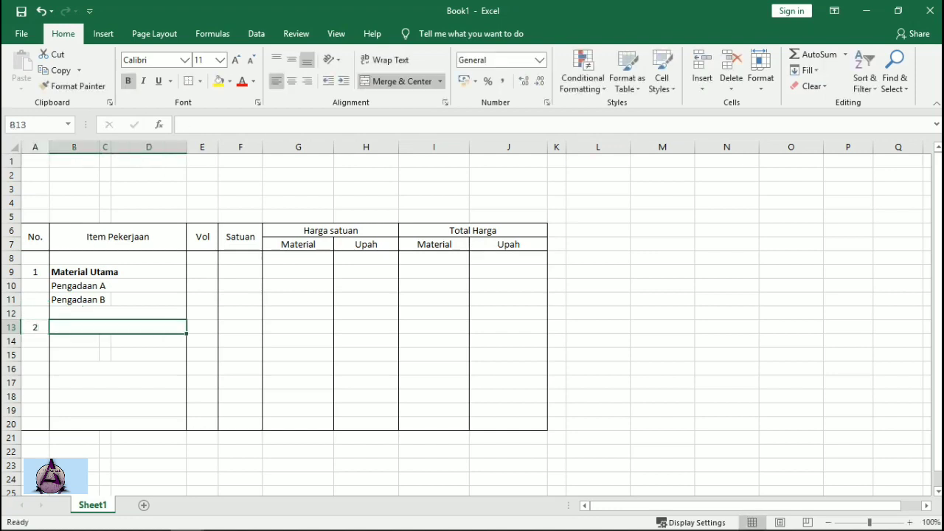
text(Ints)
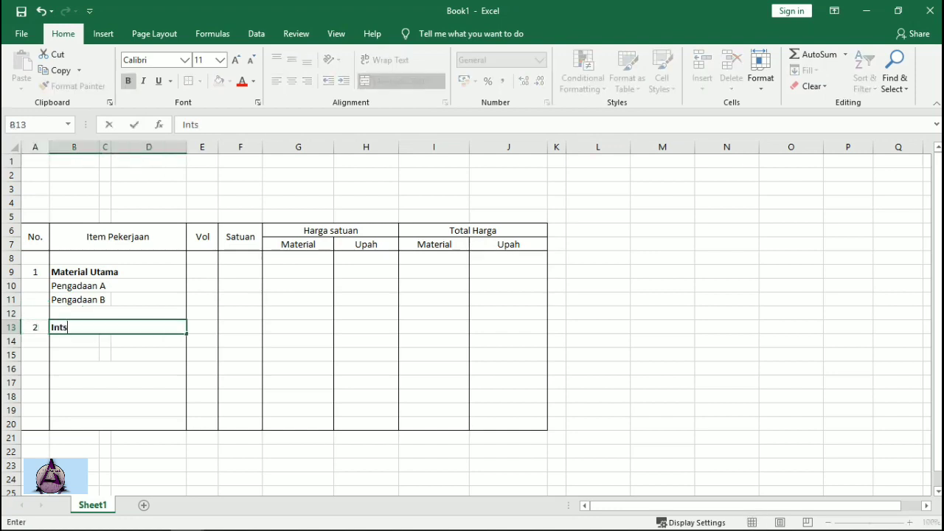
key(BackSpace)
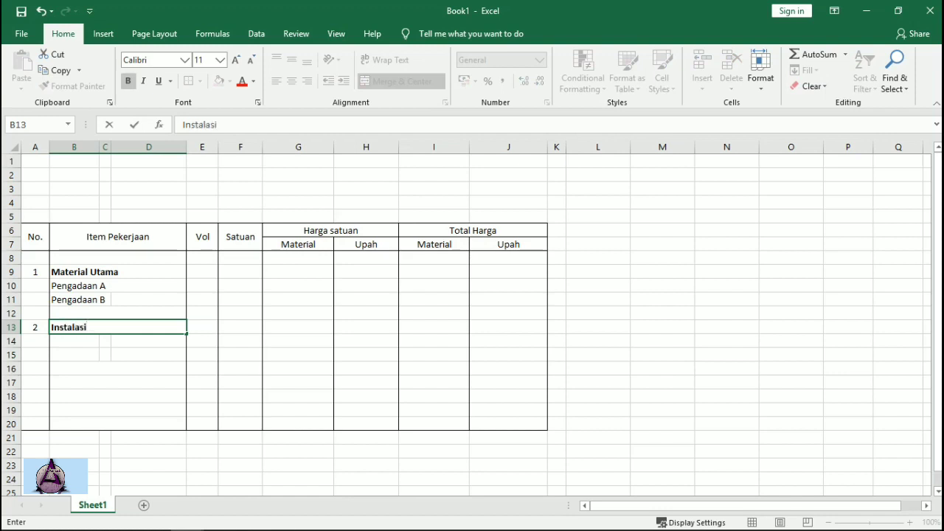
text(/Pemasangan)
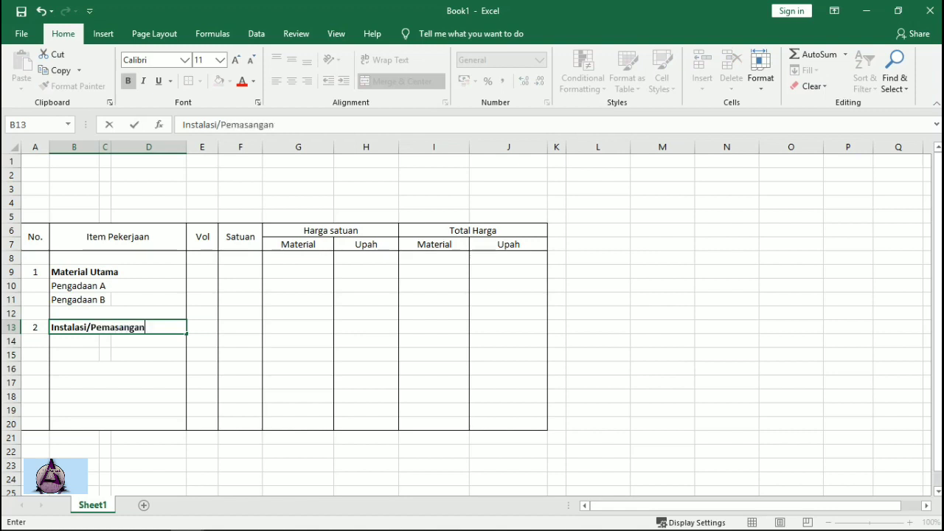
key(Return)
key(Return)
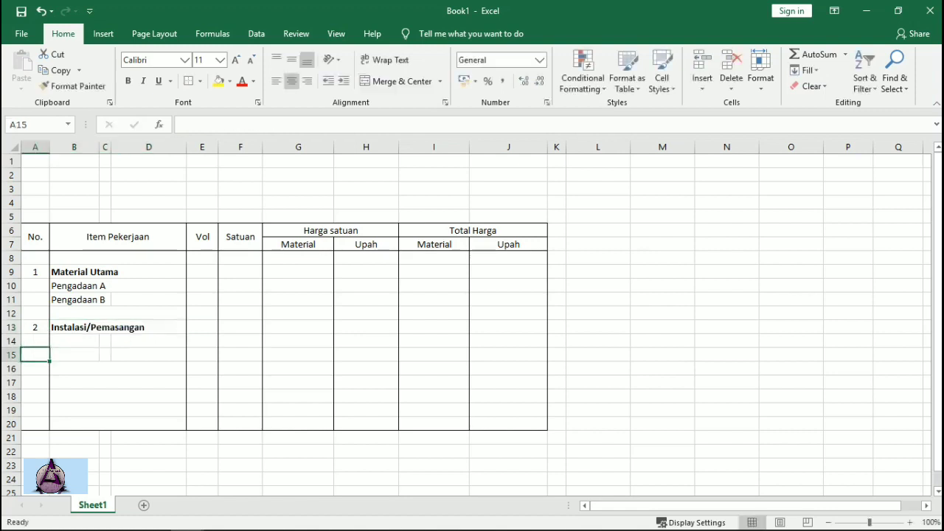
Enter "Pemasangan A" in B14 and "Pemasangan B" in B15 beneath the Instalasi/Pemasangan heading
drag(79, 287, 78, 300)
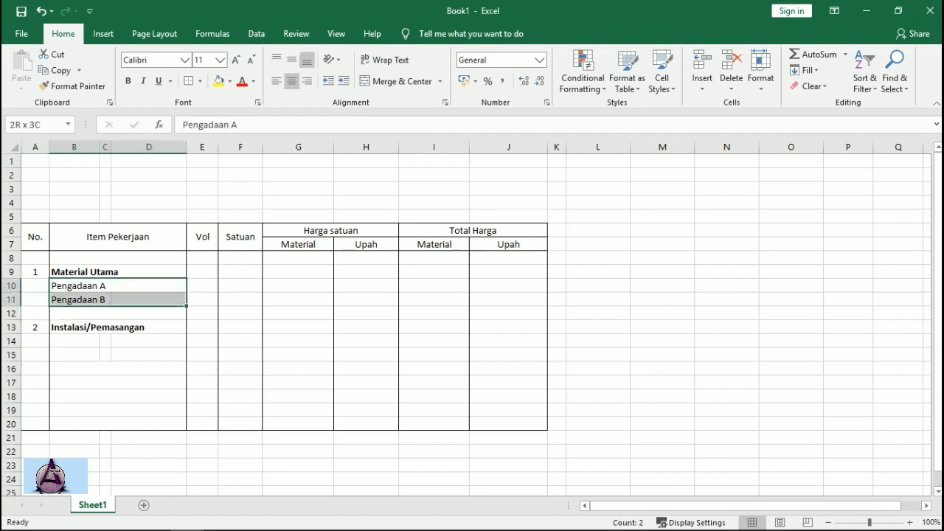
click(74, 340)
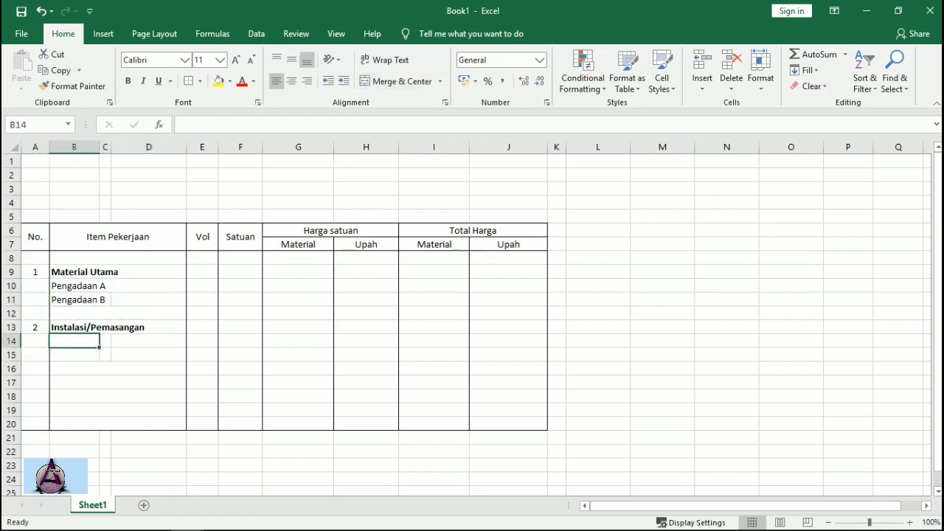
text(Pem)
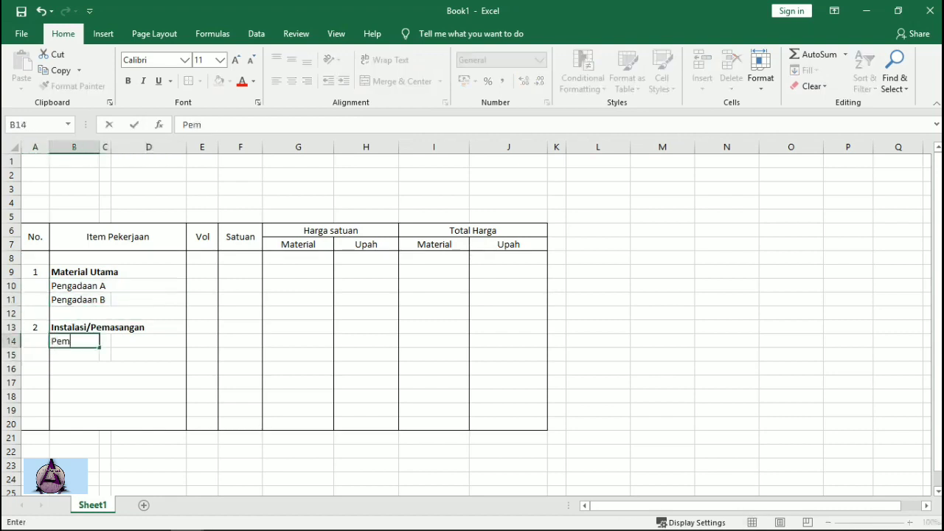
text(asangan A)
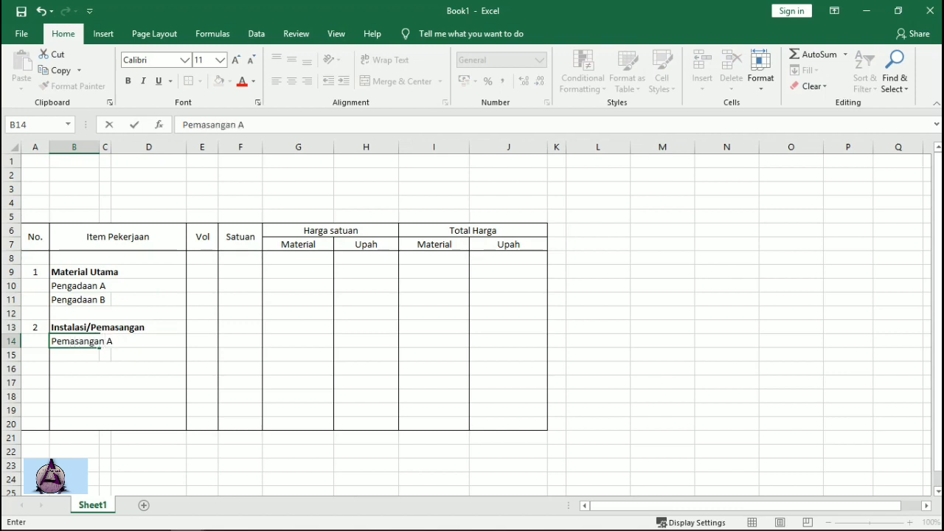
key(Return)
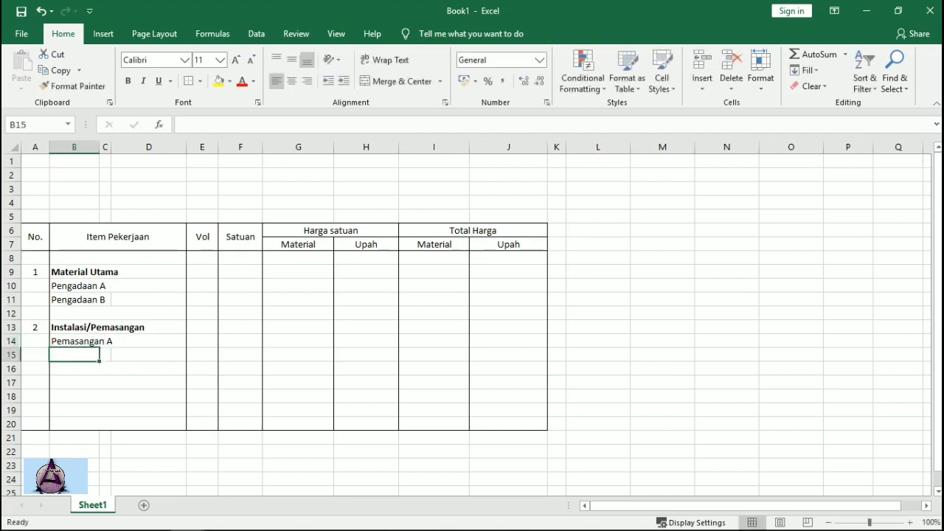
text(Pem)
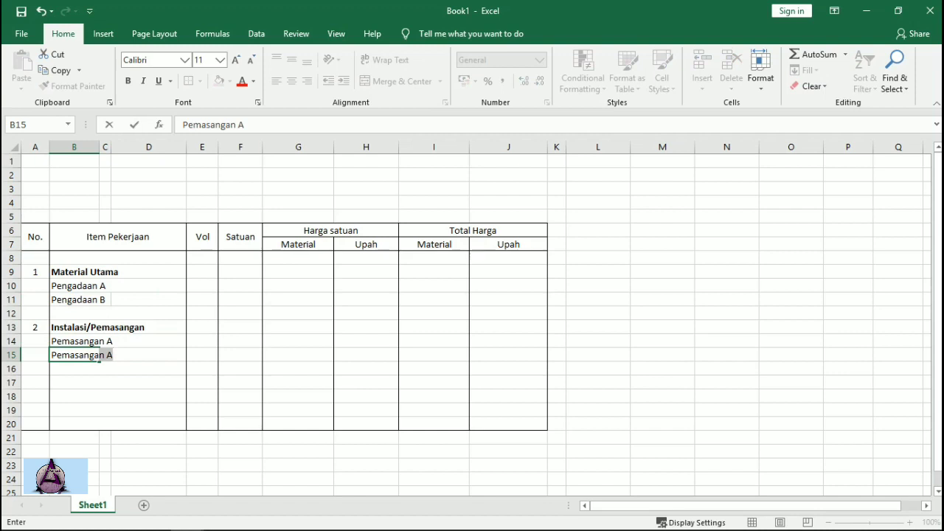
text(asangan)
key(Tab)
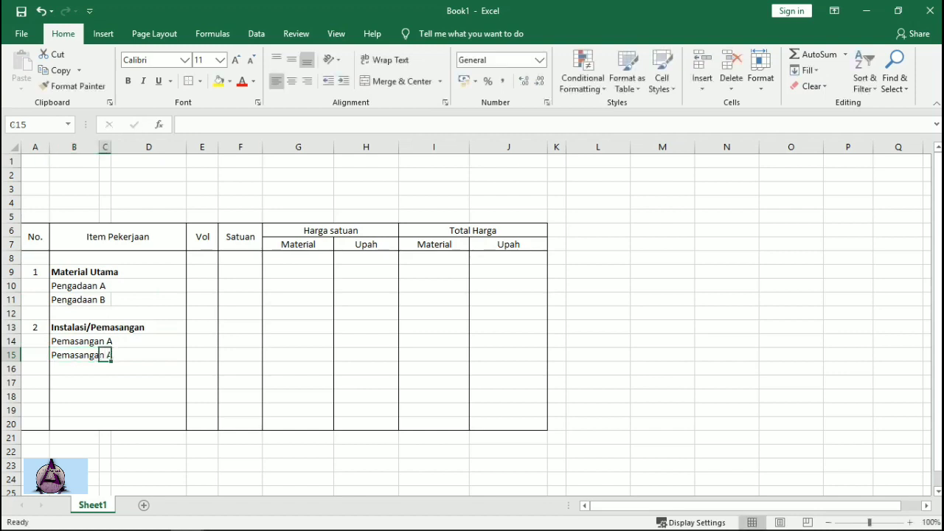
key(Left)
double_click(84, 355)
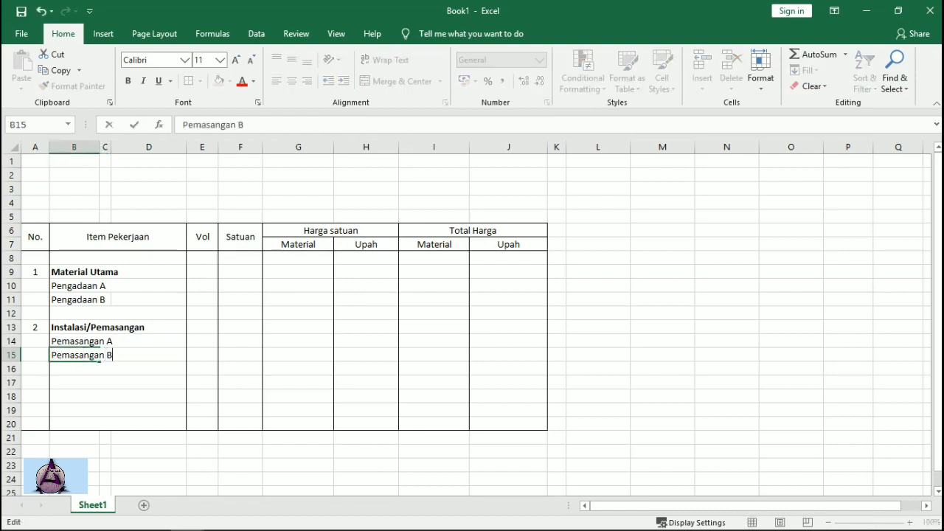
Add item number 3 in A17 with the heading "Testing & Commisioning" in B17
click(35, 382)
text(3)
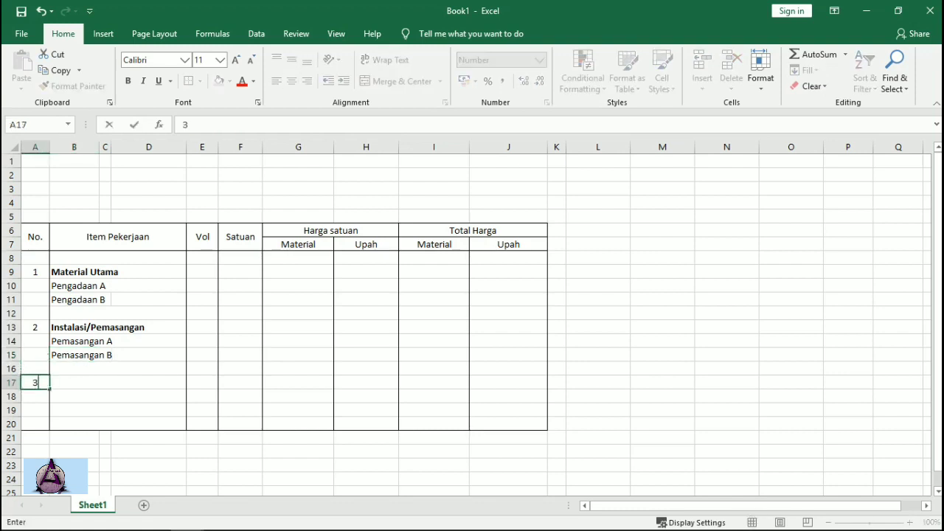
key(Right)
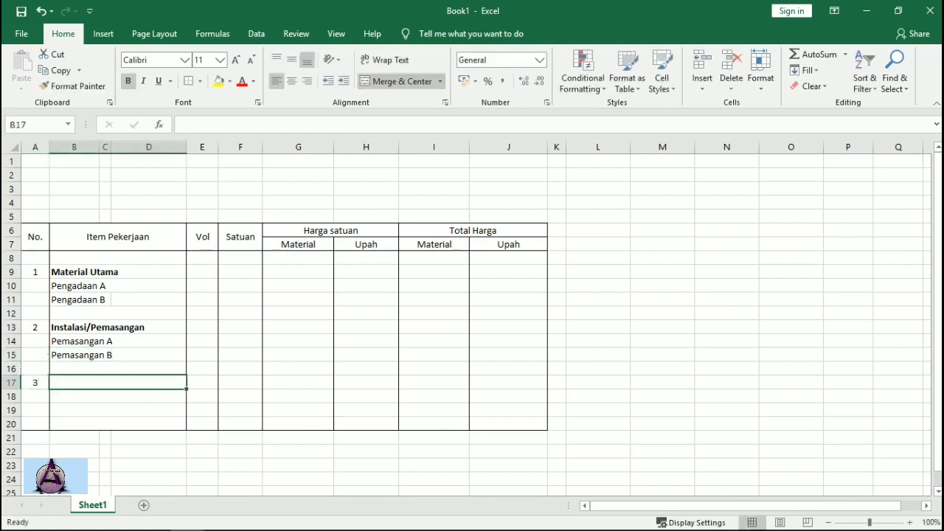
text(Te)
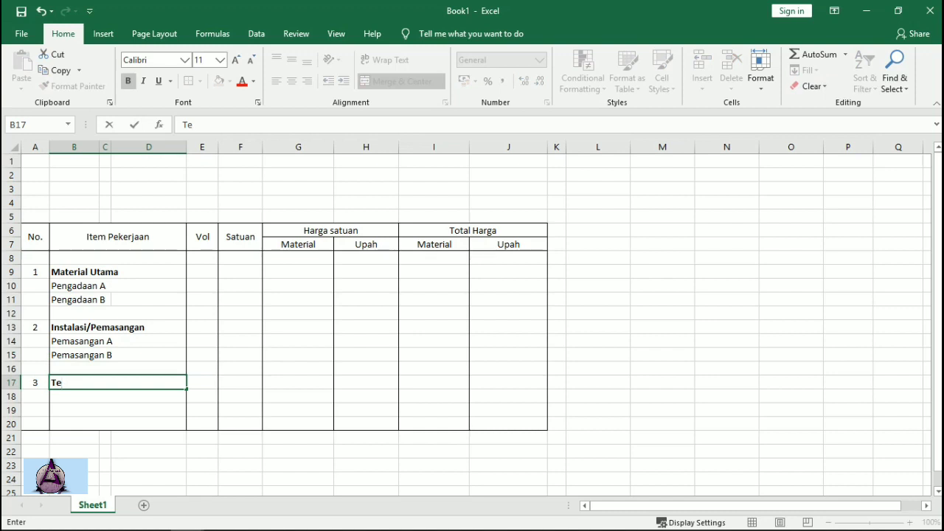
text(sting & Commision)
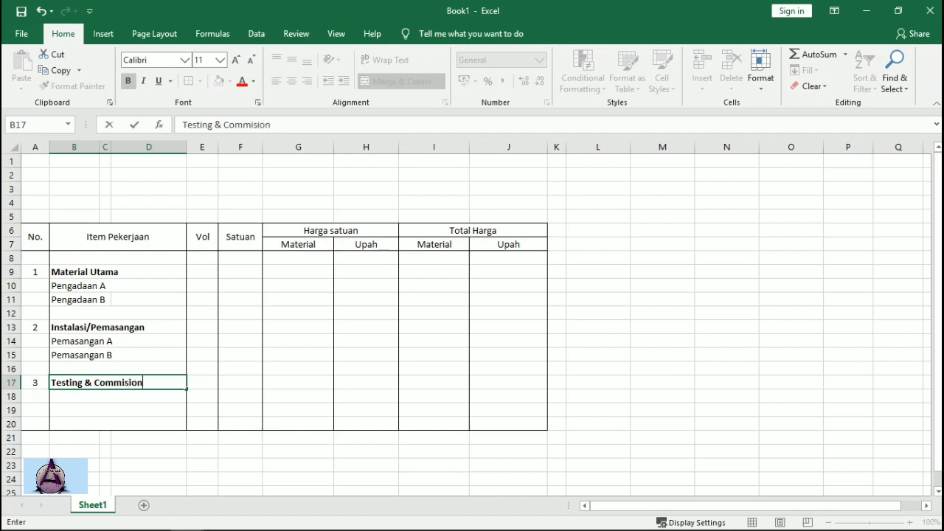
text(ing)
key(Down)
Enter the total row label "Total Harga Pekerjaan" in B19
key(Down)
key(Down)
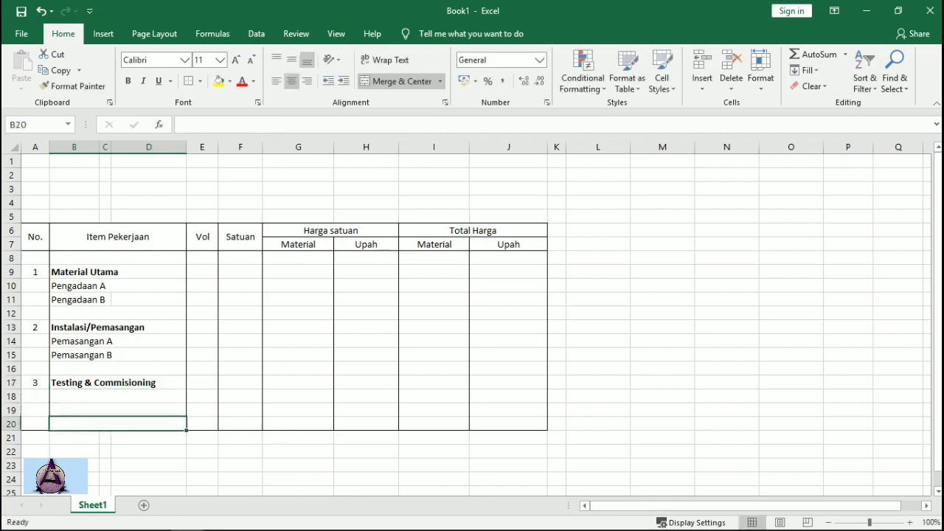
key(Up)
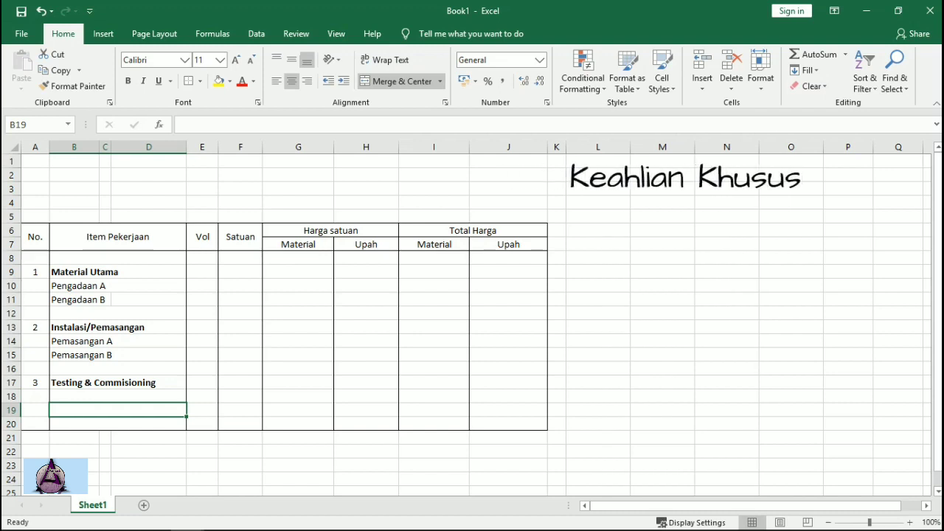
text(Total)
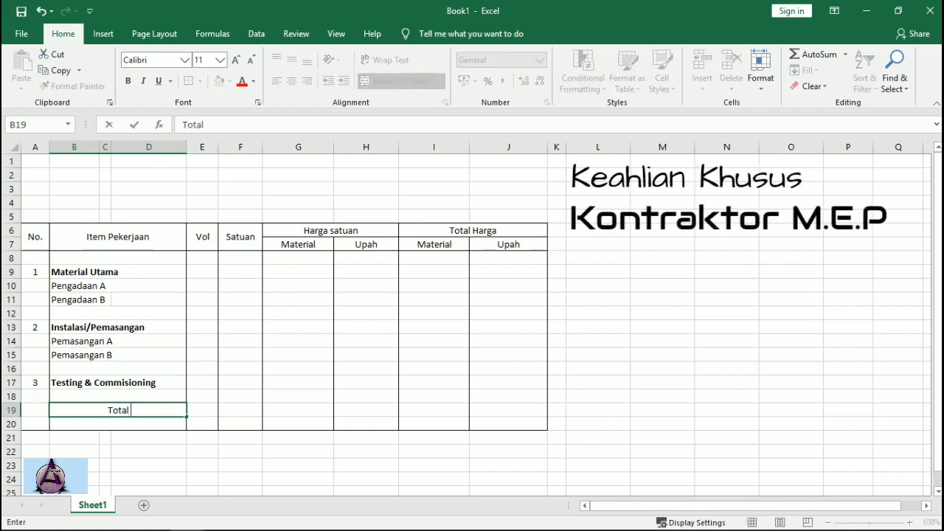
text( HArga P)
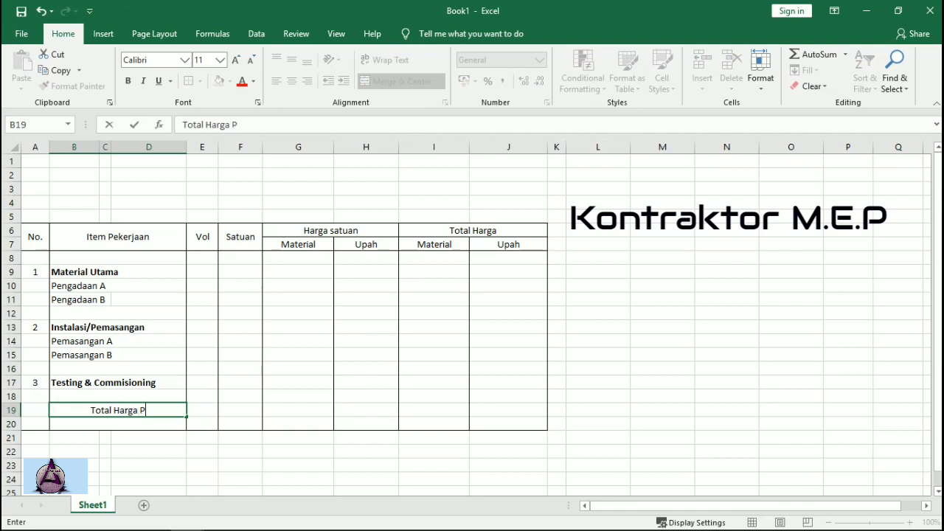
text(ekerjaan)
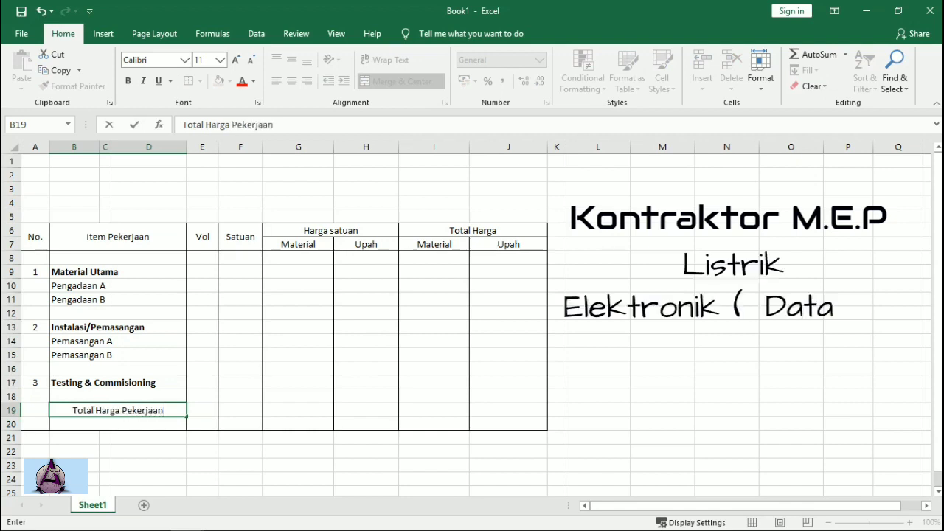
click(298, 382)
Apply solid cell borders to the Total Harga Pekerjaan row across A19:J19
drag(35, 410, 509, 411)
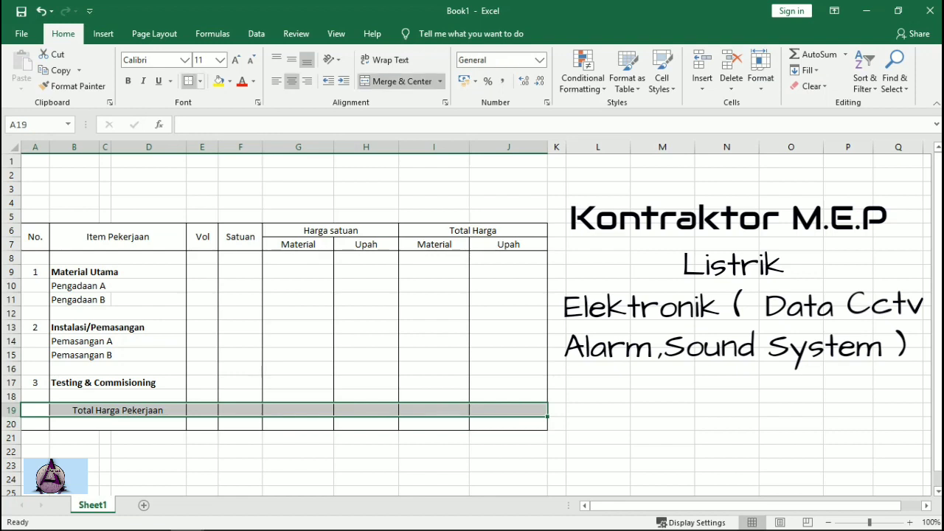
click(189, 81)
click(366, 314)
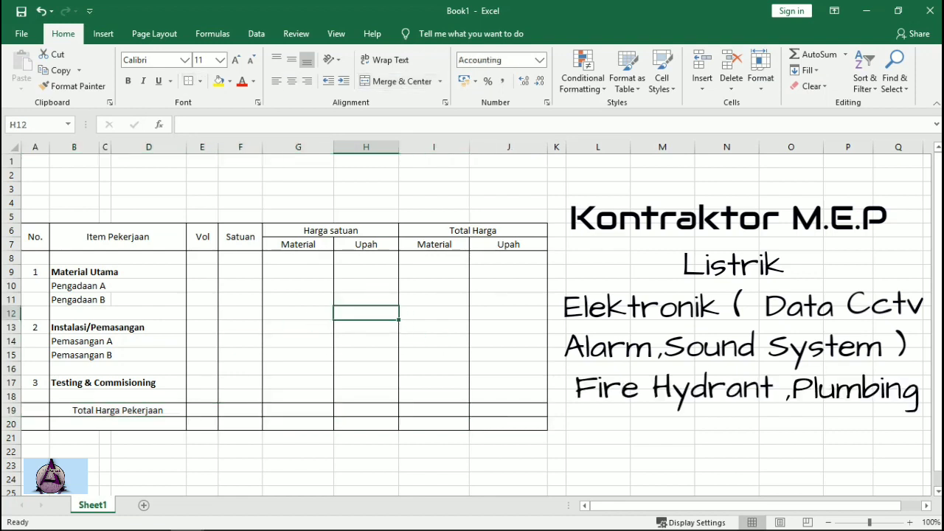
Choose a dotted border line style and draw horizontal lines under rows 9, 10 and 11 from column A to J
click(199, 82)
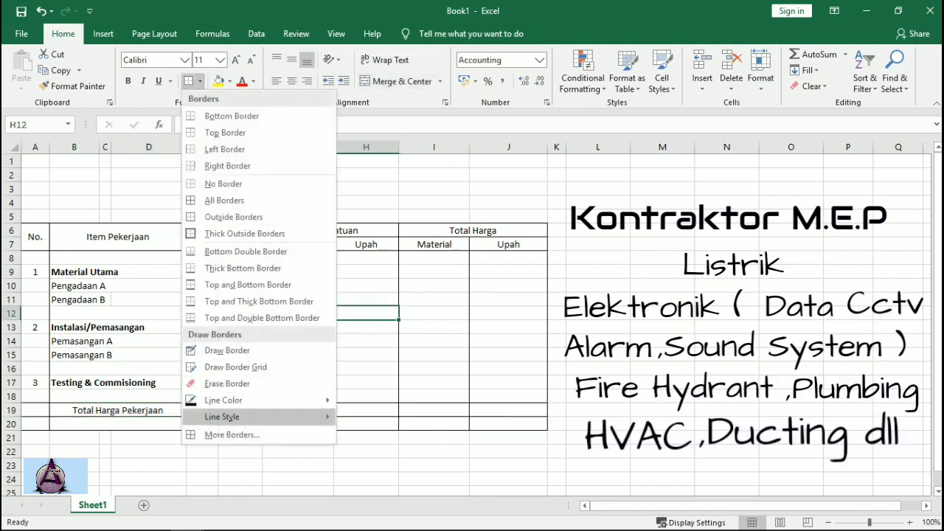
mouse_move(221, 417)
click(377, 321)
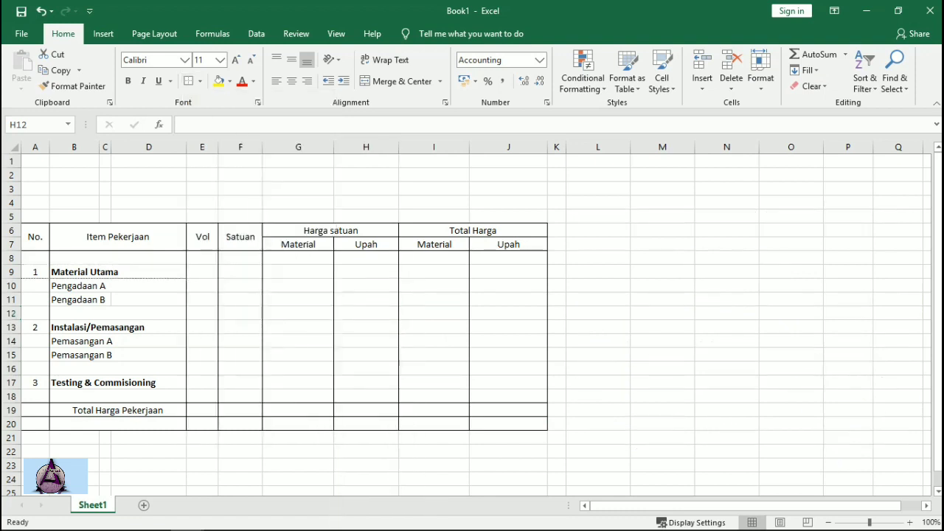
mouse_move(22, 279)
mouse_down()
mouse_move(469, 292)
mouse_move(547, 278)
mouse_up()
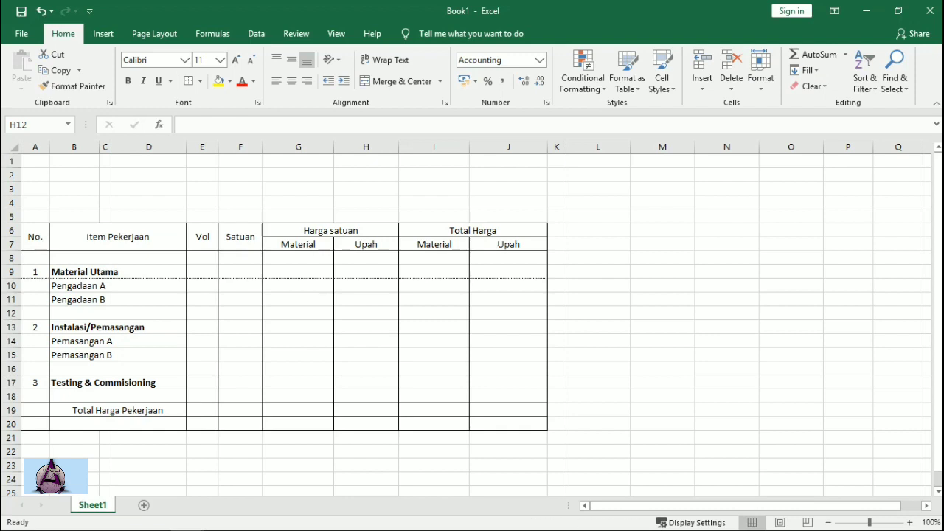
drag(22, 293, 548, 293)
drag(22, 306, 470, 306)
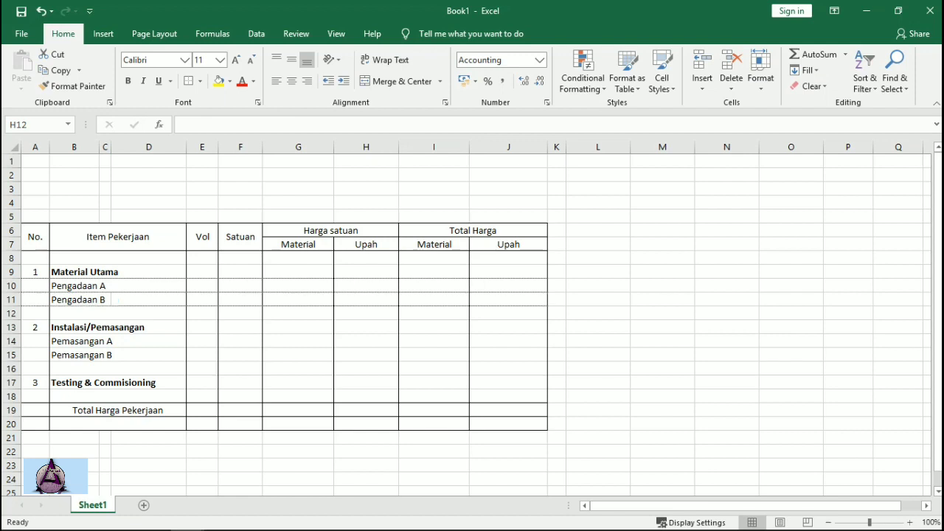
Draw dotted horizontal borders under rows 13 and 12 from column A to J
drag(22, 334, 469, 334)
drag(544, 338, 544, 334)
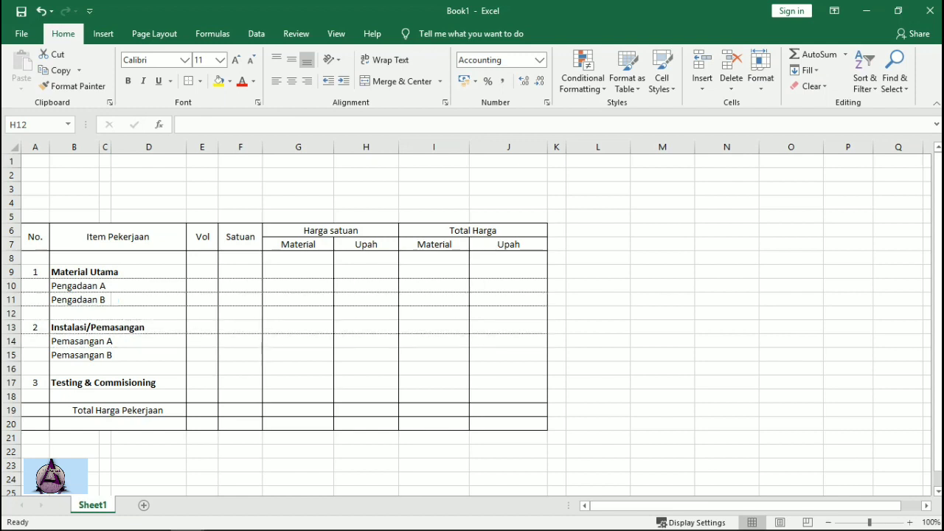
drag(24, 320, 544, 321)
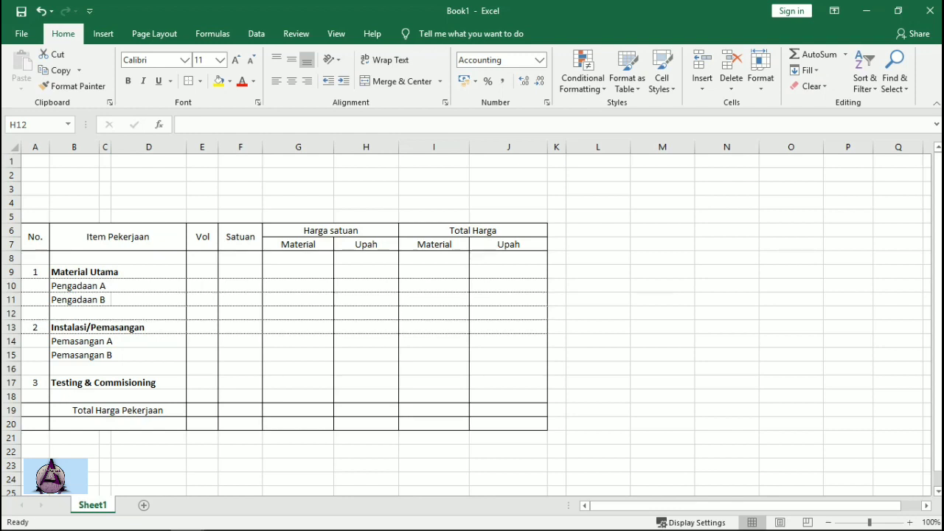
Copy the dotted-border format of row 12 (A12:J12) onto rows 14 to 17 from column A to J
key(Escape)
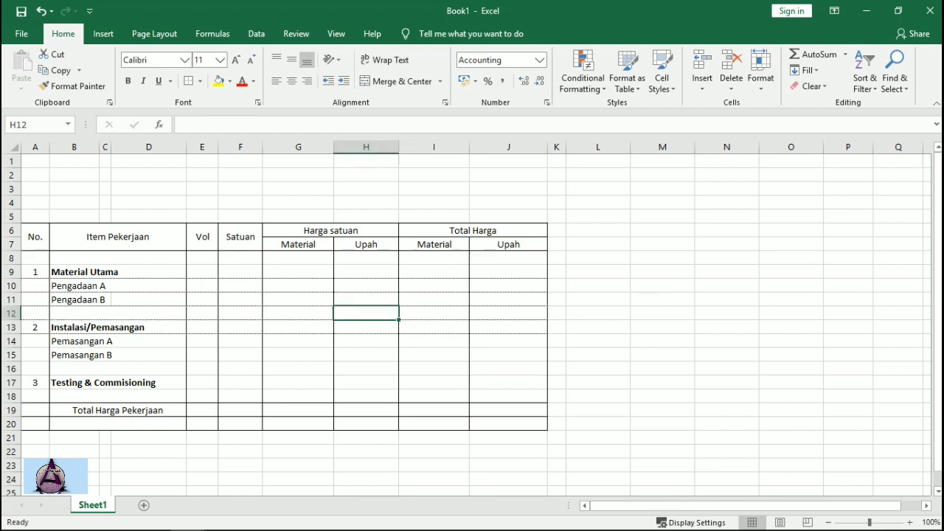
drag(35, 314, 516, 314)
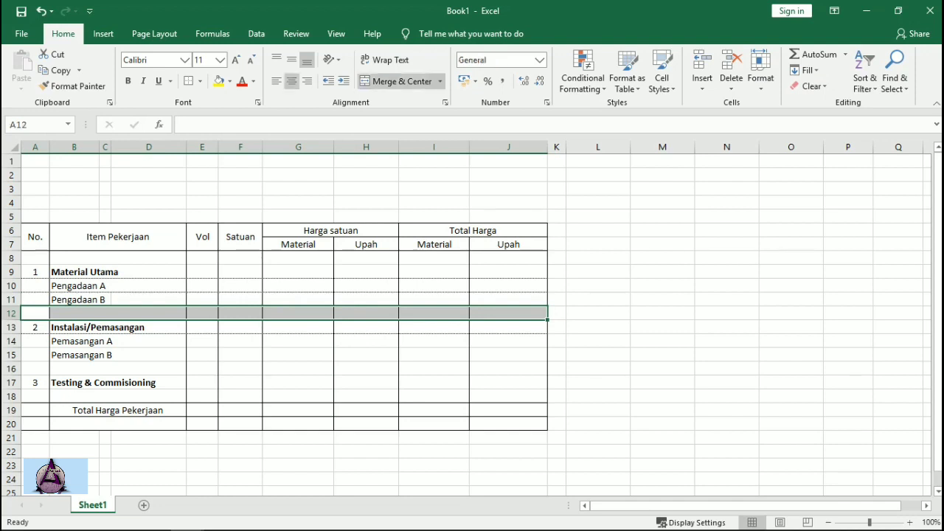
click(72, 85)
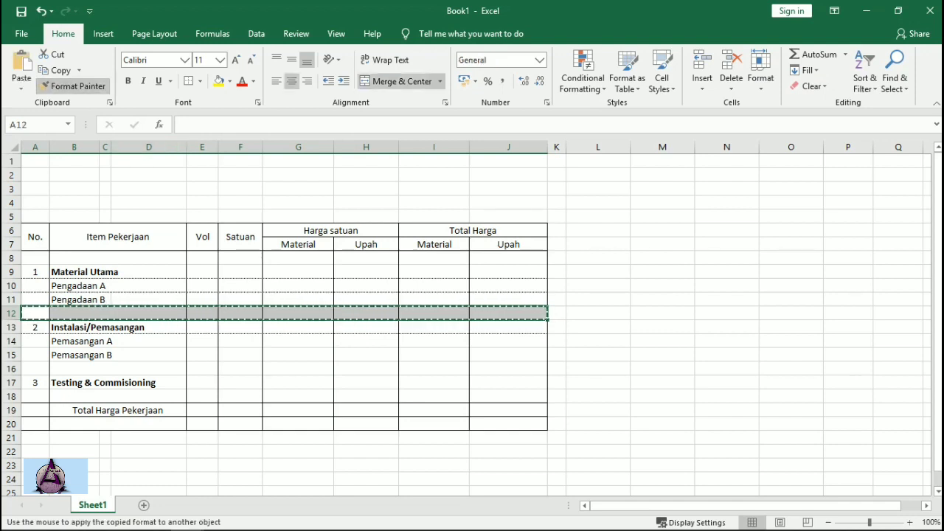
mouse_move(35, 341)
mouse_down()
mouse_move(443, 354)
mouse_move(516, 382)
mouse_up()
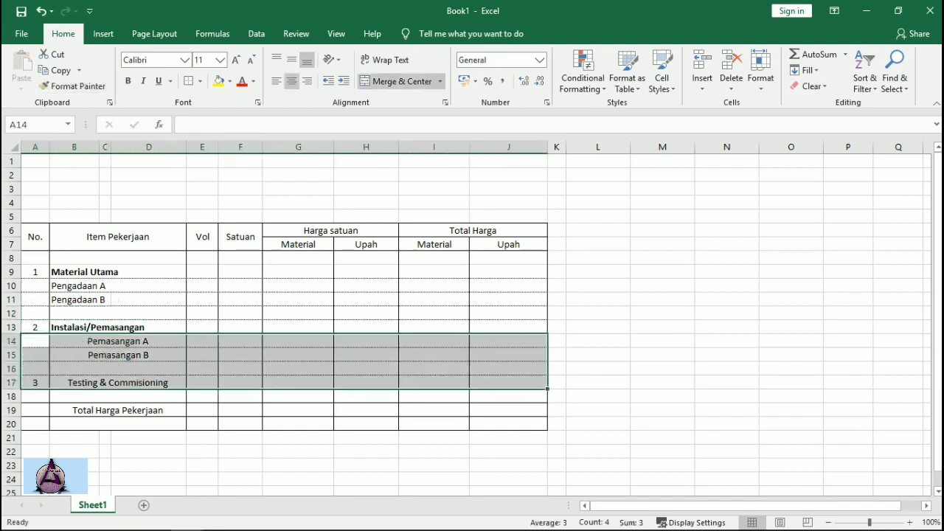
click(298, 313)
click(240, 341)
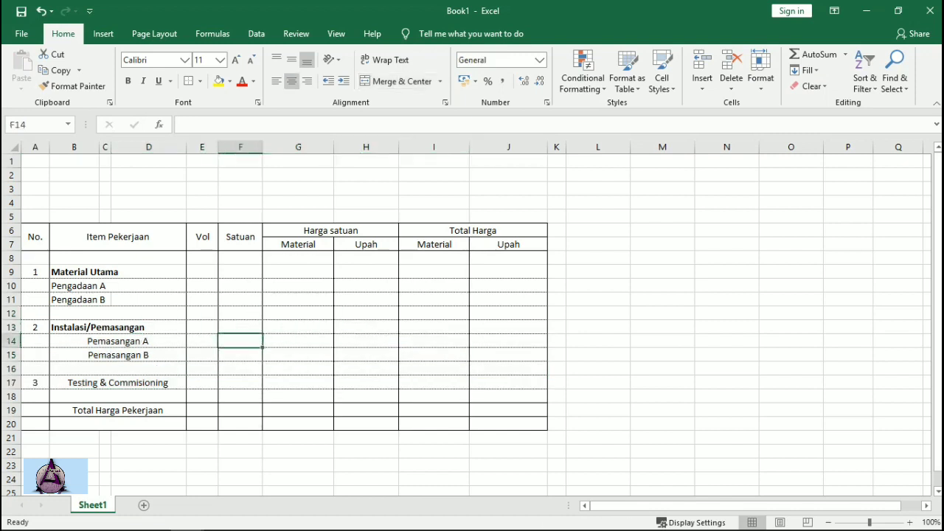
Copy the left-aligned format of the Pengadaan A cell onto the Pemasangan A and Pemasangan B cells
click(81, 285)
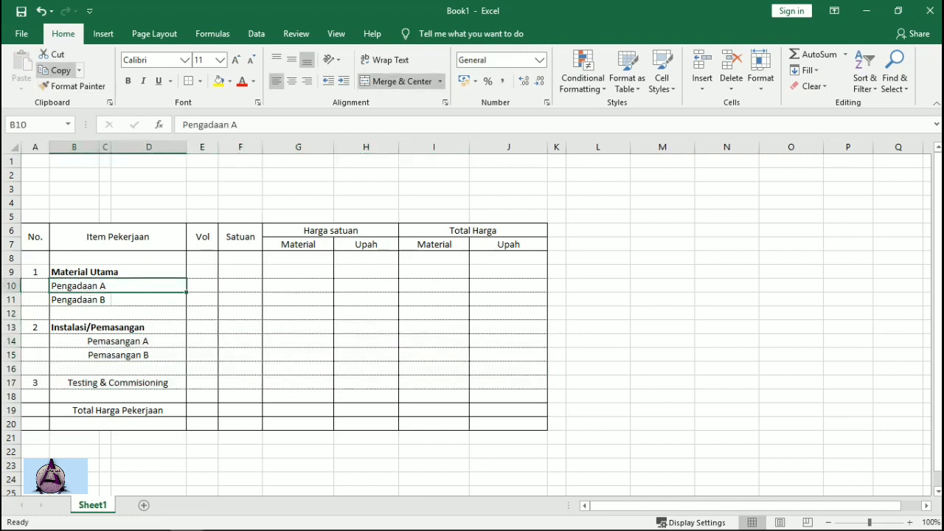
click(72, 85)
drag(118, 341, 118, 354)
click(118, 382)
click(81, 341)
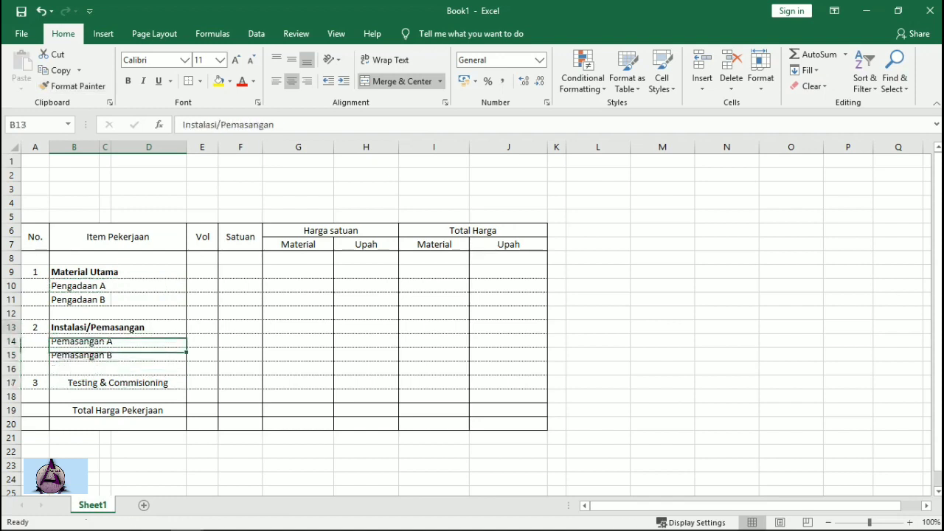
Copy the bold, left-aligned format of the Instalasi/Pemasangan heading onto the Testing & Commisioning cell in row 17
click(82, 327)
click(72, 85)
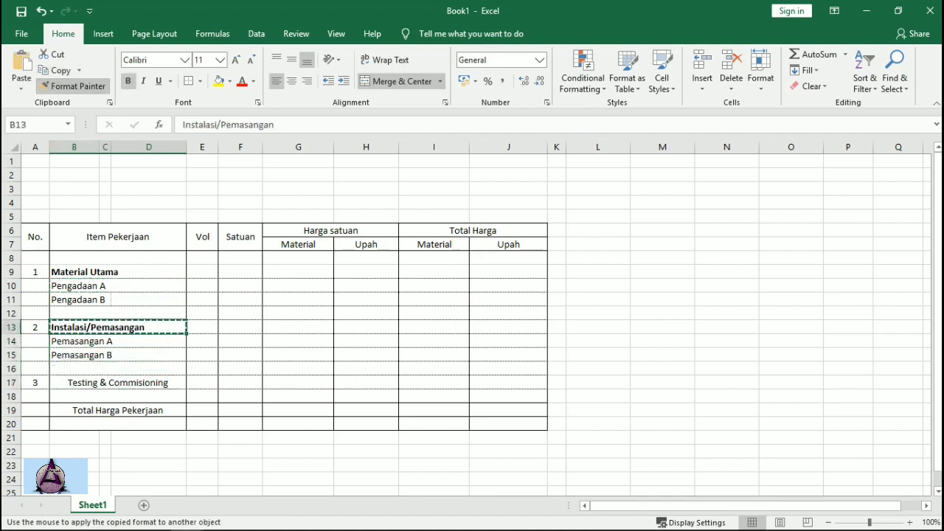
click(118, 382)
click(118, 355)
click(434, 355)
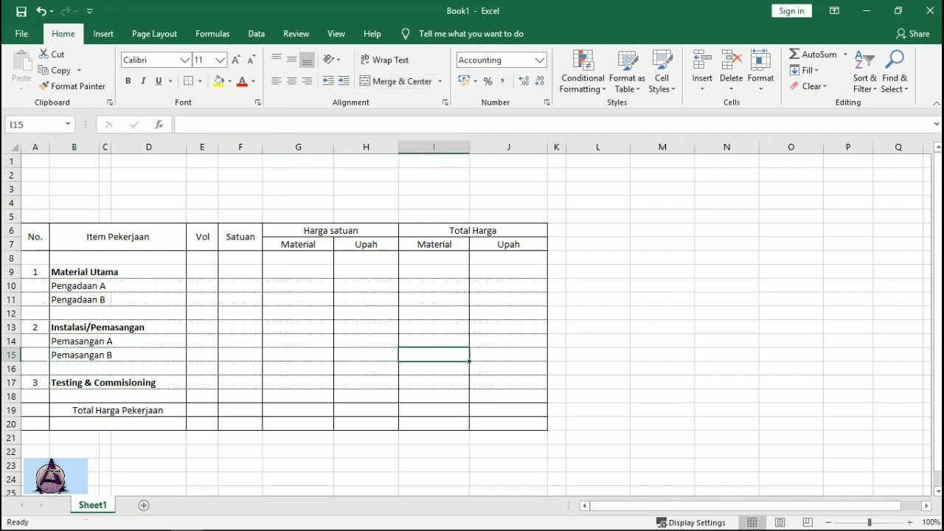
Fill A1:D4 with Proyek : XXX, Pekerjaan : Civil/Mekanikal/Elektrikal/Plumbing, Sub Pekerjaan : XXX and Lokasi : XXX, and rename the sheet Pekerjaan
click(35, 161)
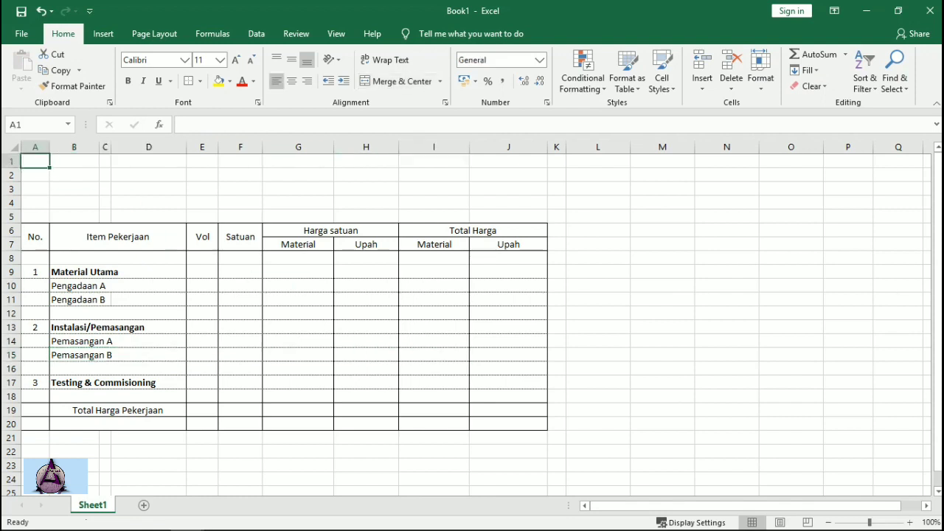
text(Proyek)
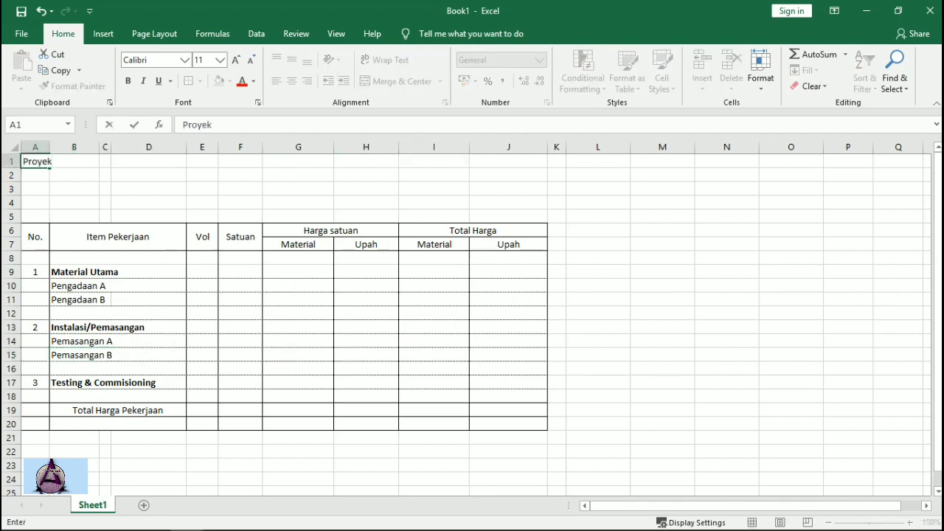
key(Return)
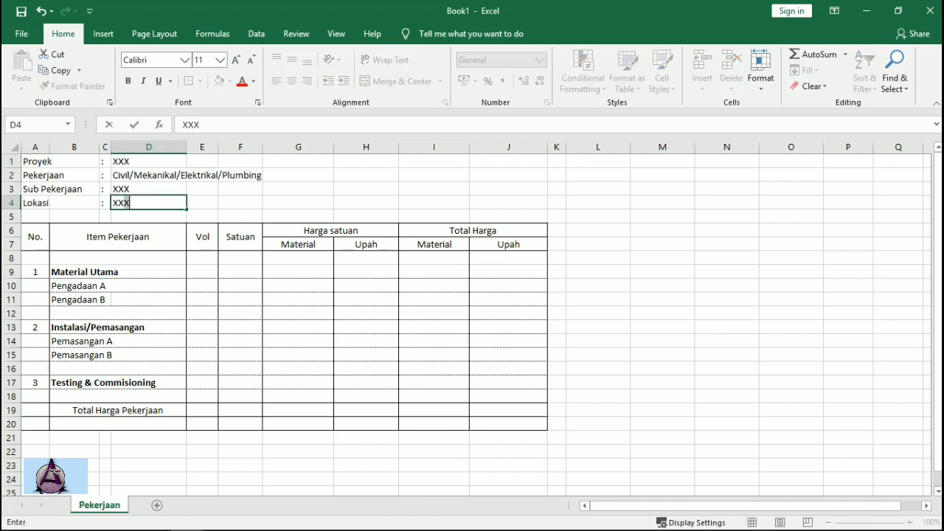
click(240, 203)
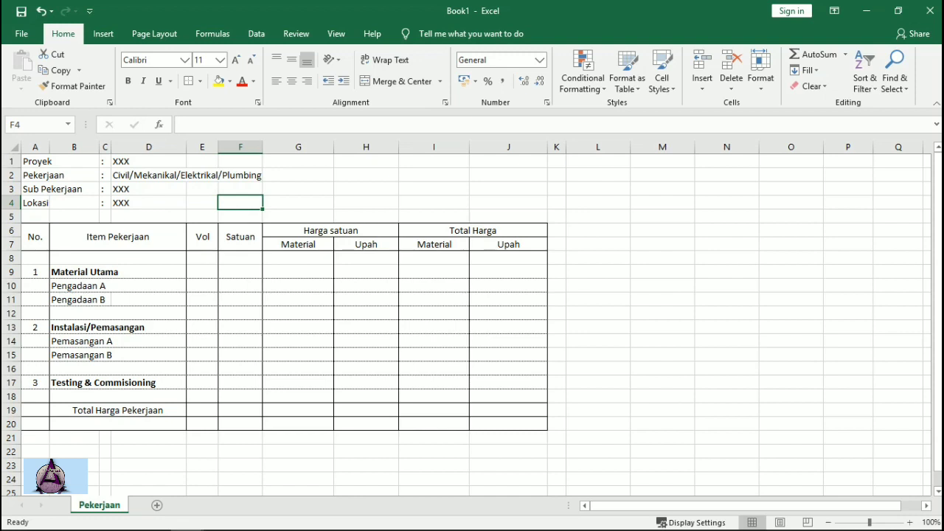
Enter the label "Margin" in L4 and the value 10% above it in L3
click(434, 286)
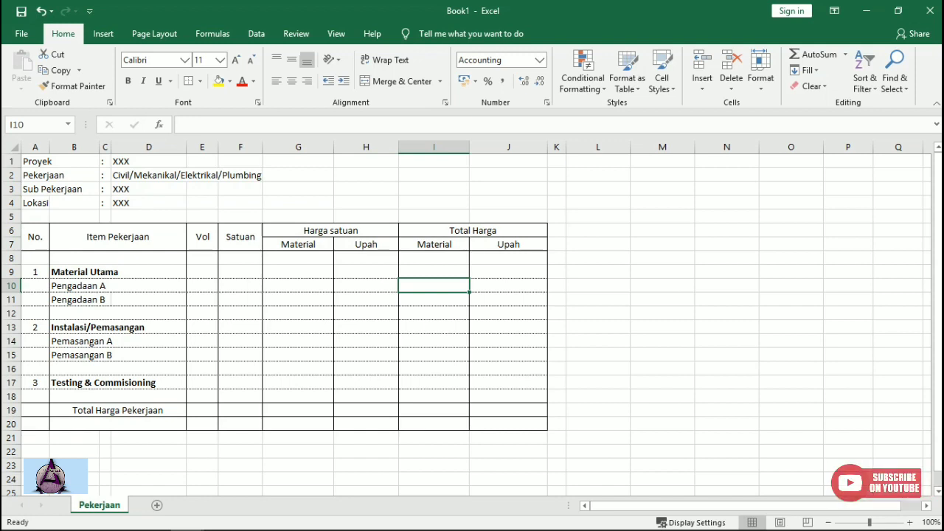
click(598, 203)
text(M)
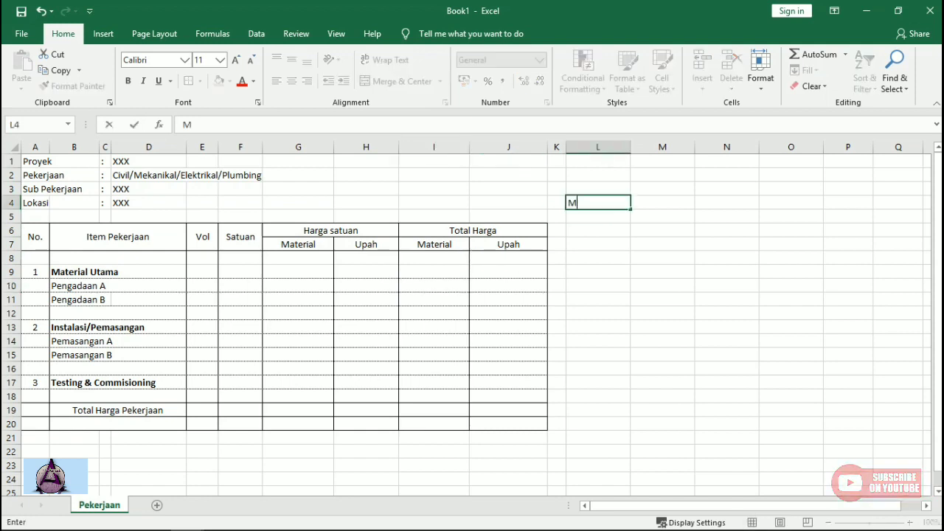
text(argin)
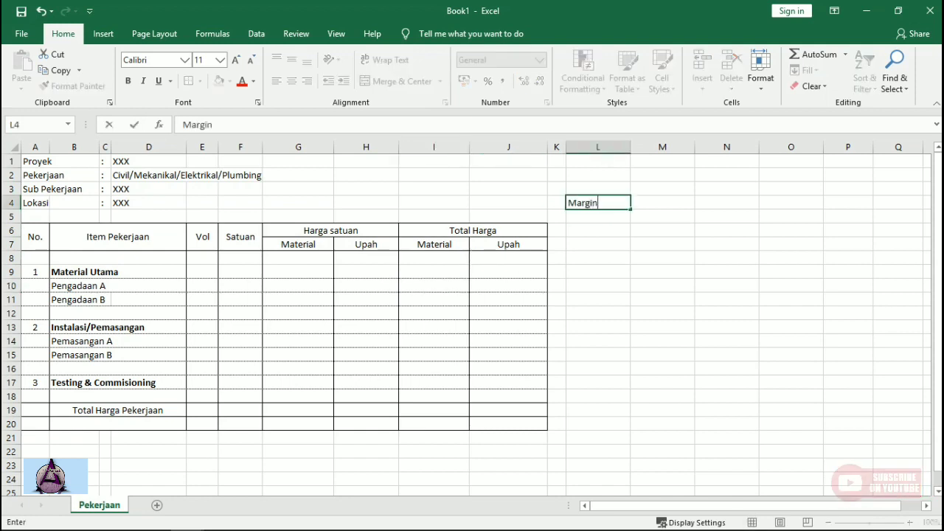
click(662, 230)
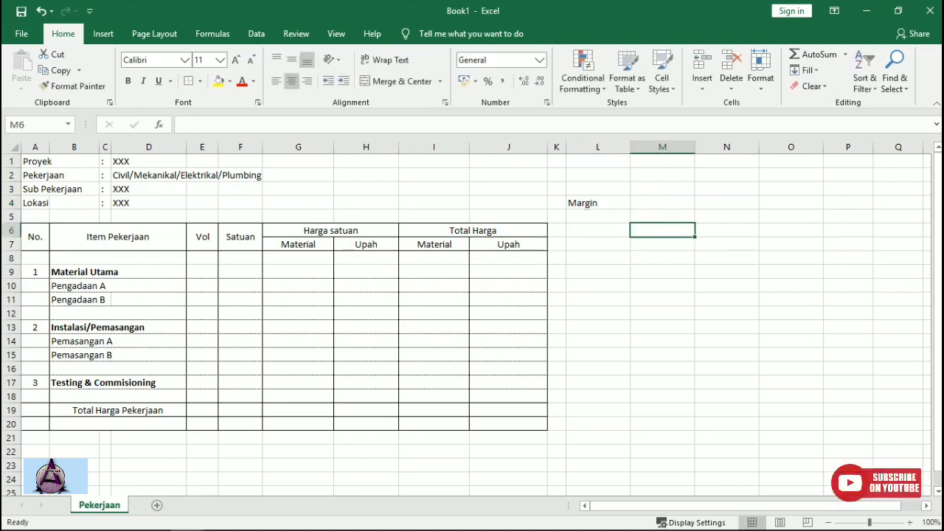
click(599, 189)
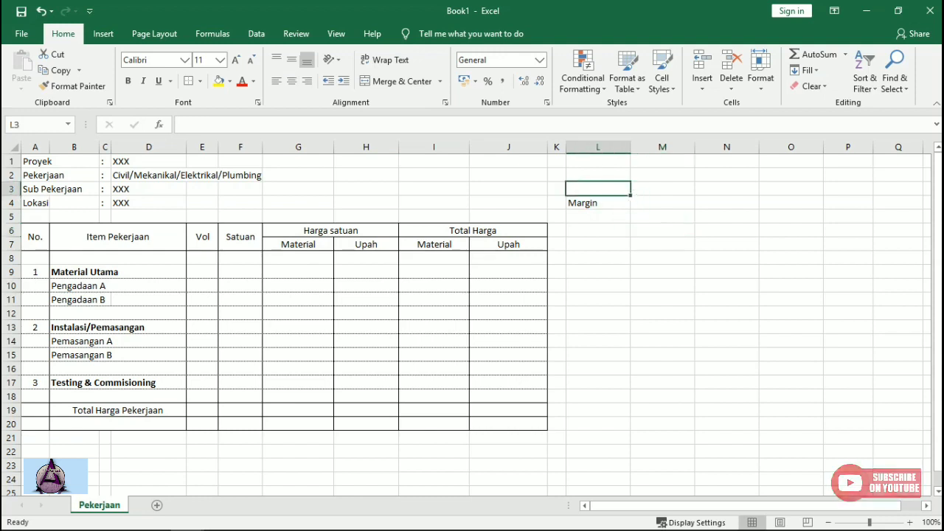
text(10%)
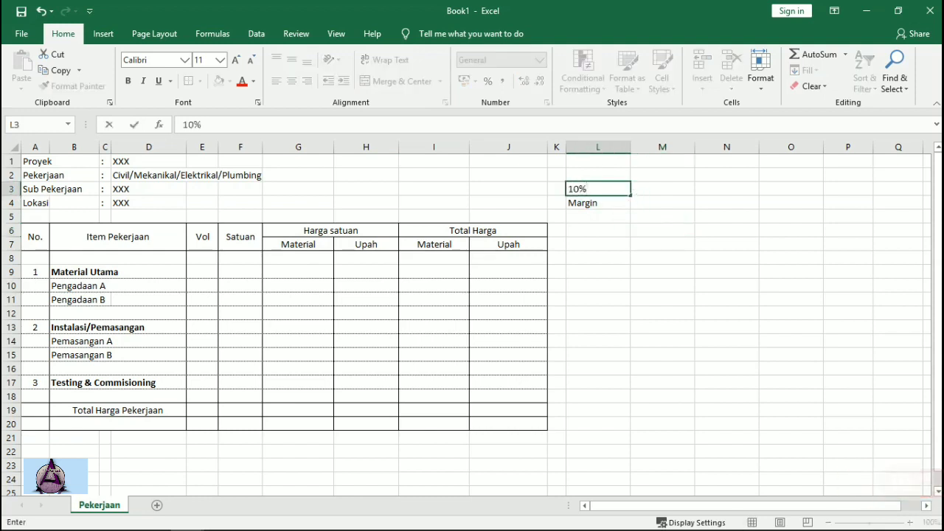
key(Return)
Enter the column headings M, U, M*F and U*F in cells L6 to O6
key(Return)
key(Return)
key(Return)
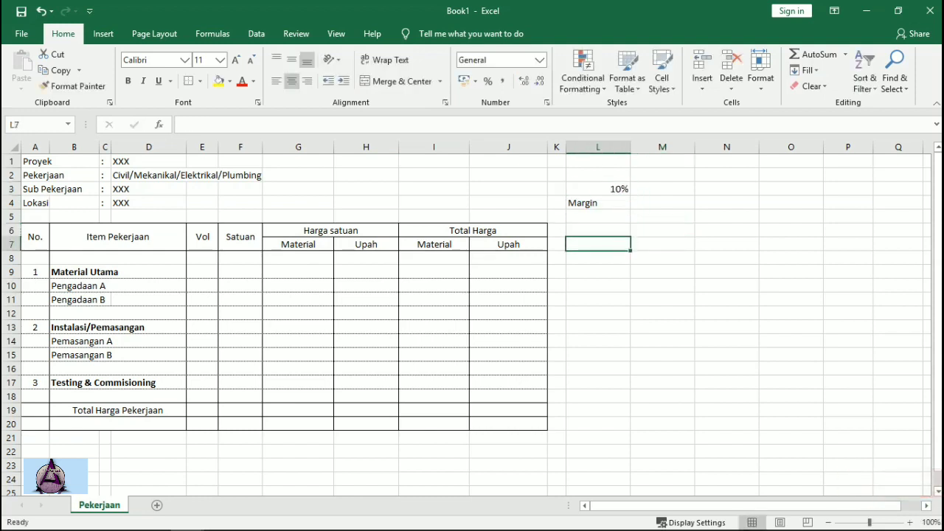
key(Up)
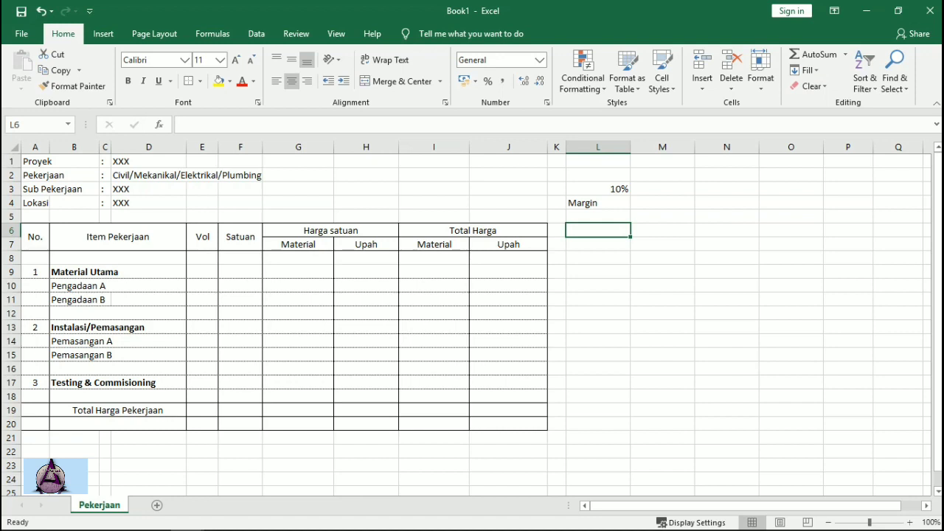
text(M)
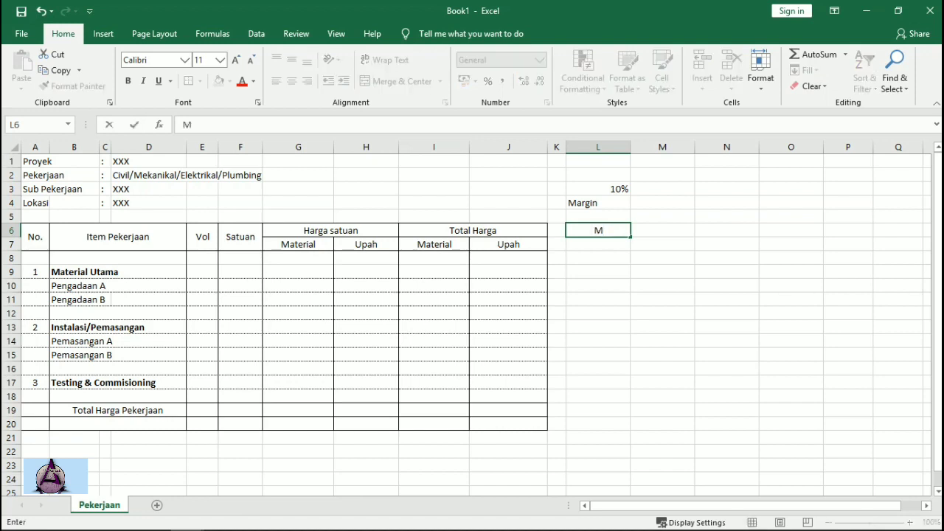
key(Right)
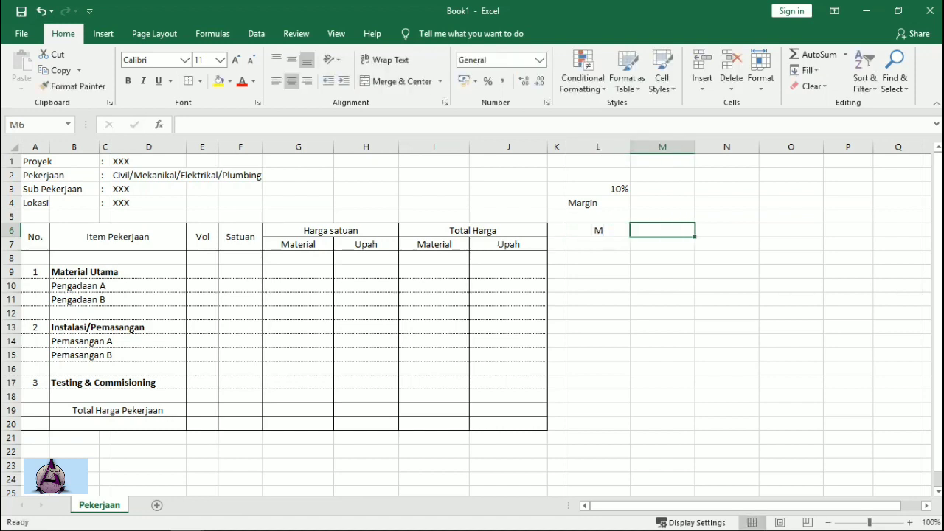
text(U)
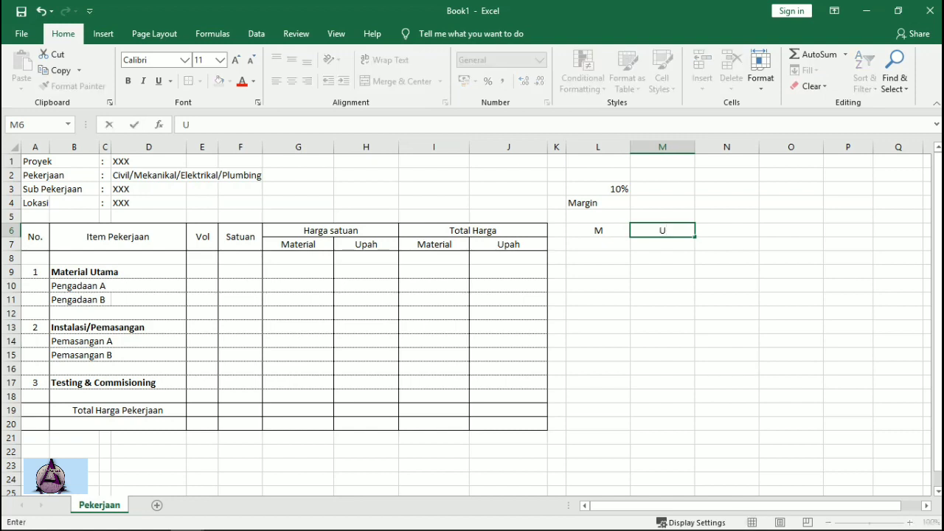
key(Right)
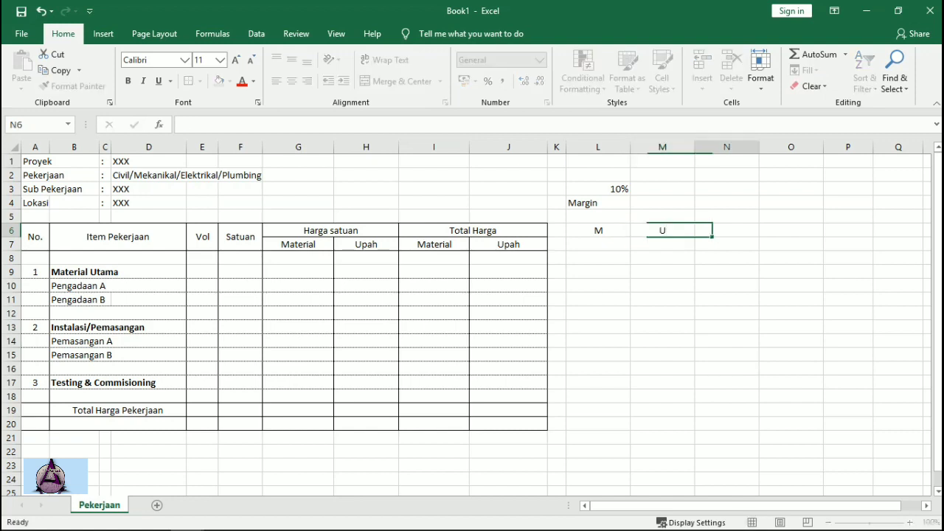
text(M)
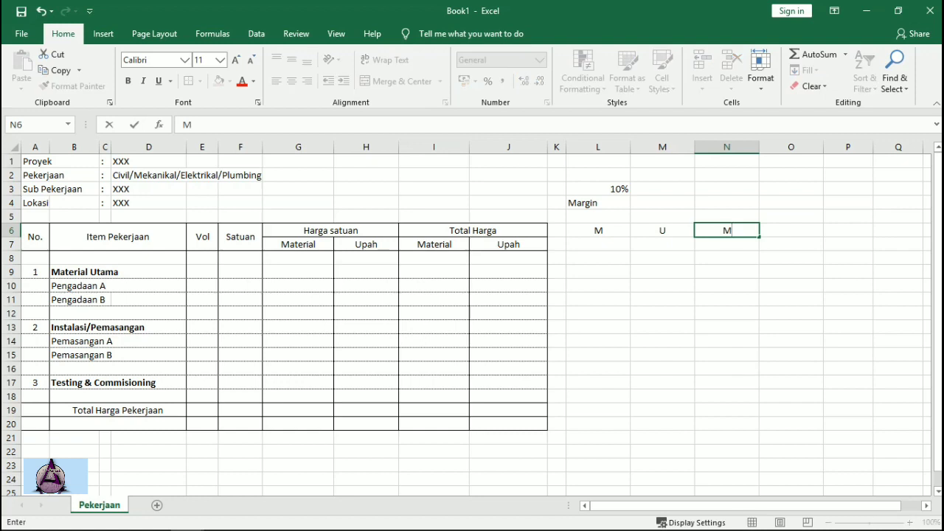
text(*F)
key(Tab)
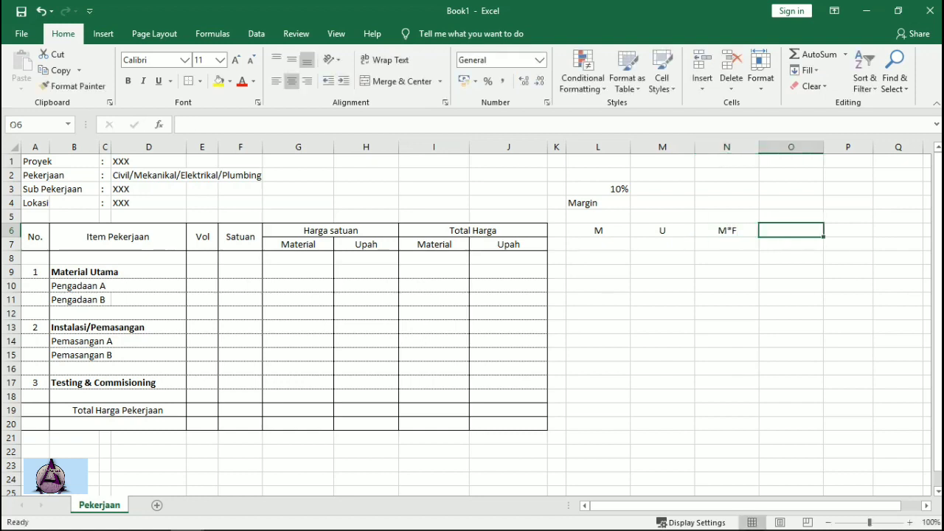
text(U*F)
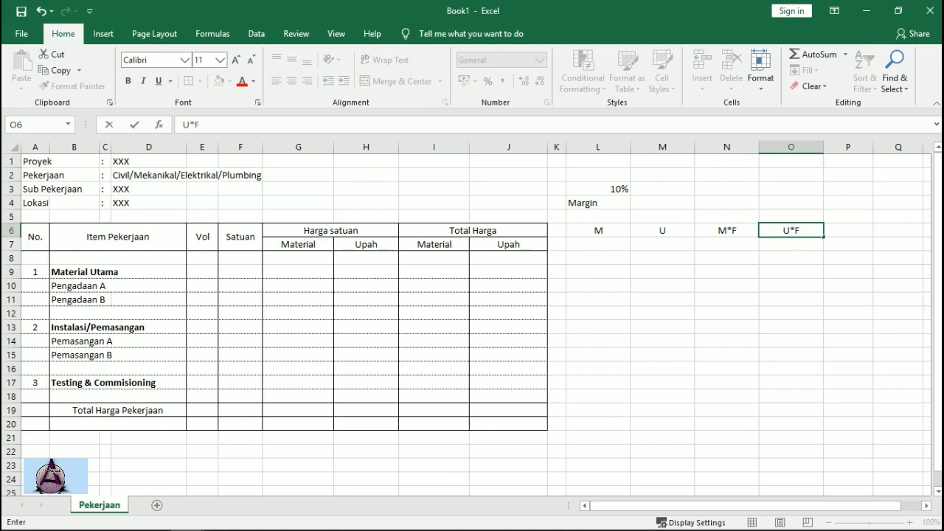
click(727, 314)
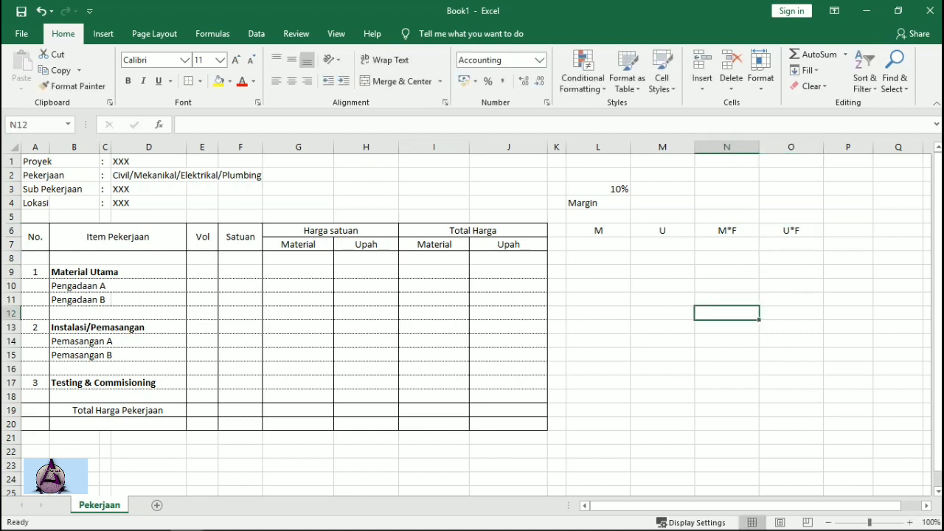
Enter the factor 1,1 in N4 above the M*F heading and set the cell's number format to General
click(726, 203)
text(1,1)
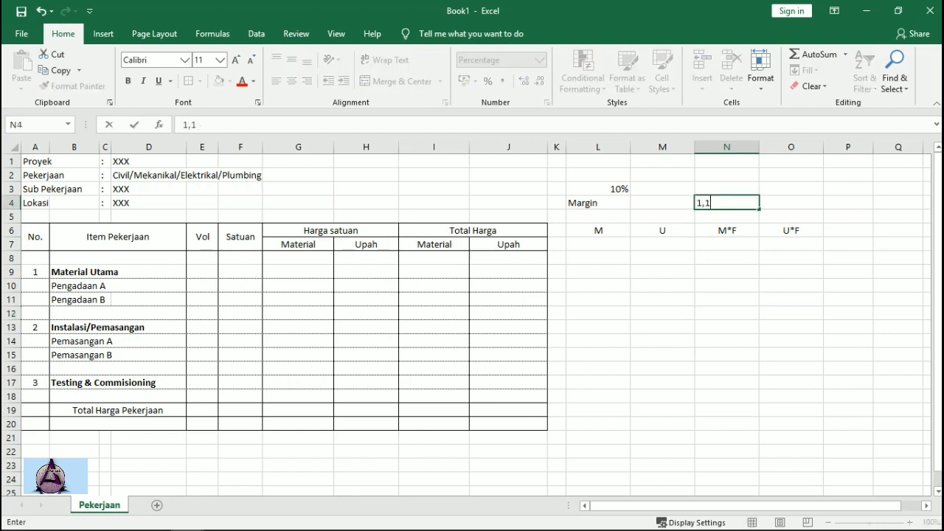
key(Return)
click(727, 203)
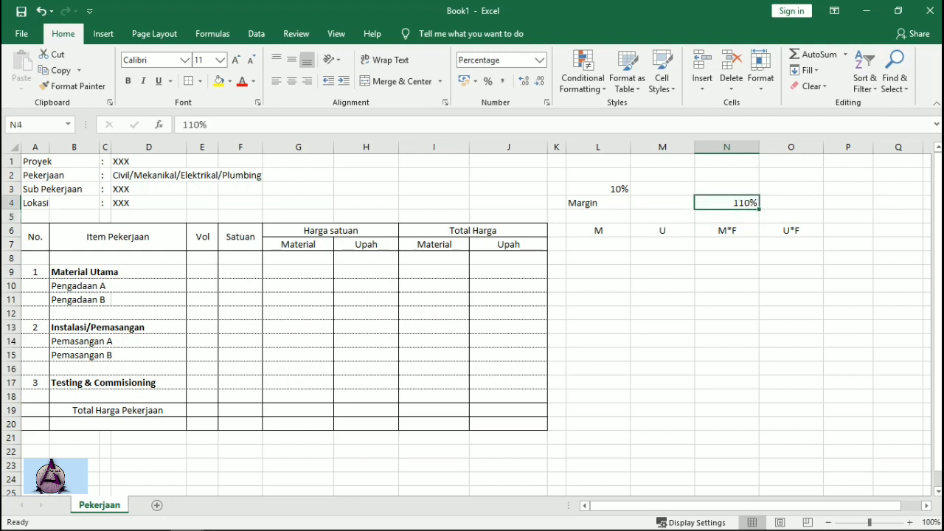
click(540, 60)
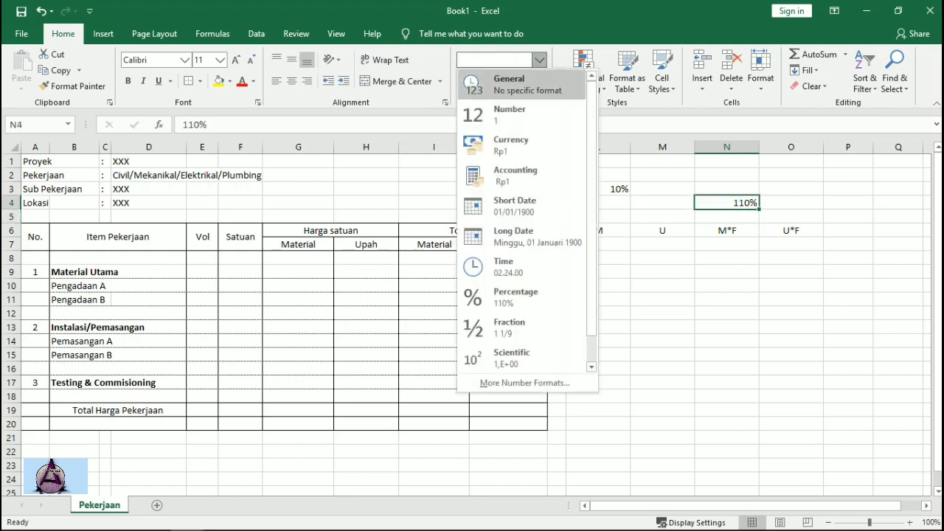
key(Return)
Enter 1,1% in O4 above the U*F heading
click(791, 203)
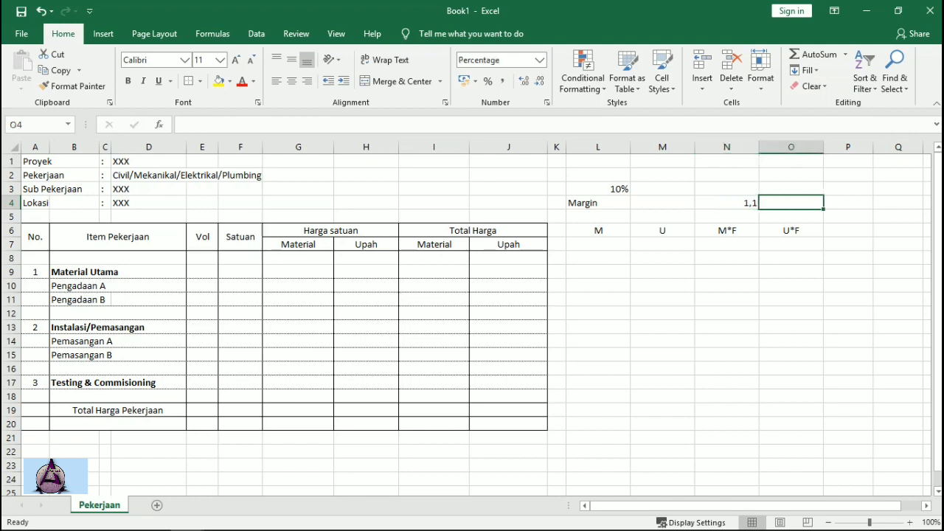
text(1,1)
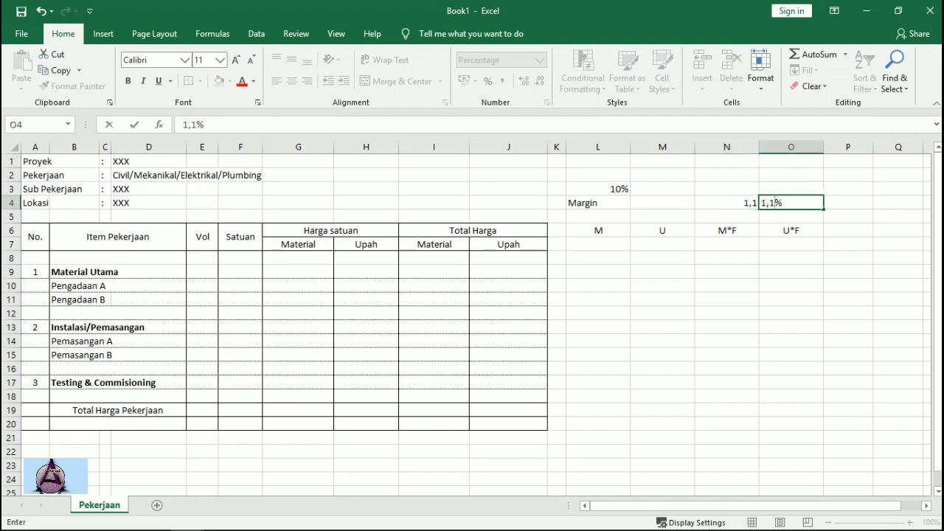
click(791, 244)
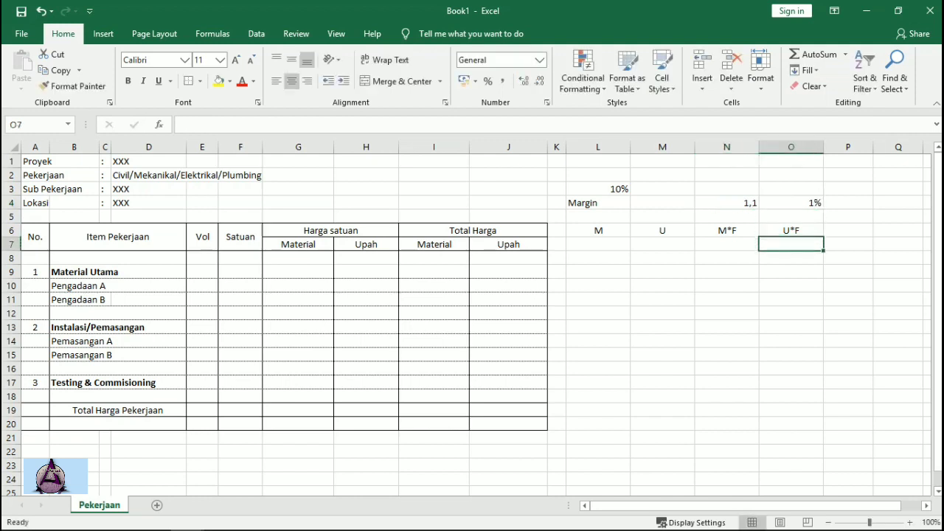
Set O4's number format to General and copy N4's formatting onto it
click(791, 202)
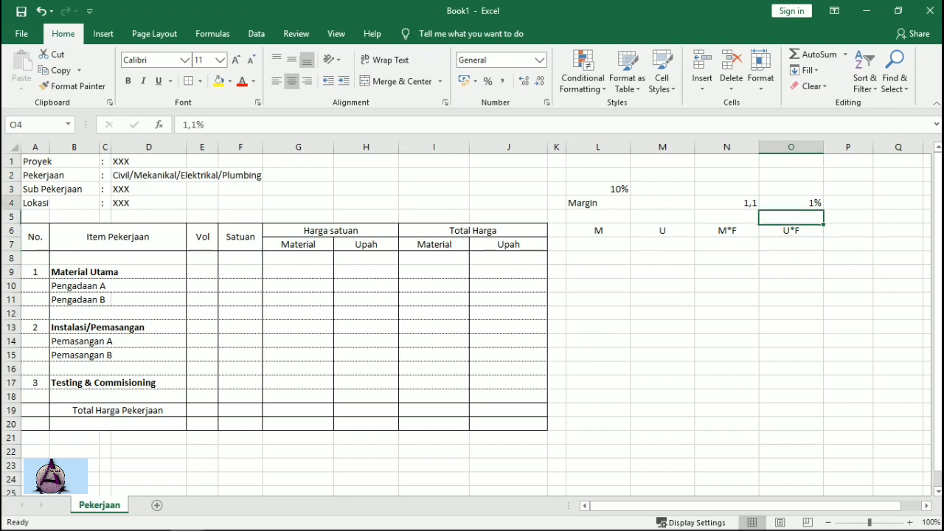
click(539, 59)
click(516, 84)
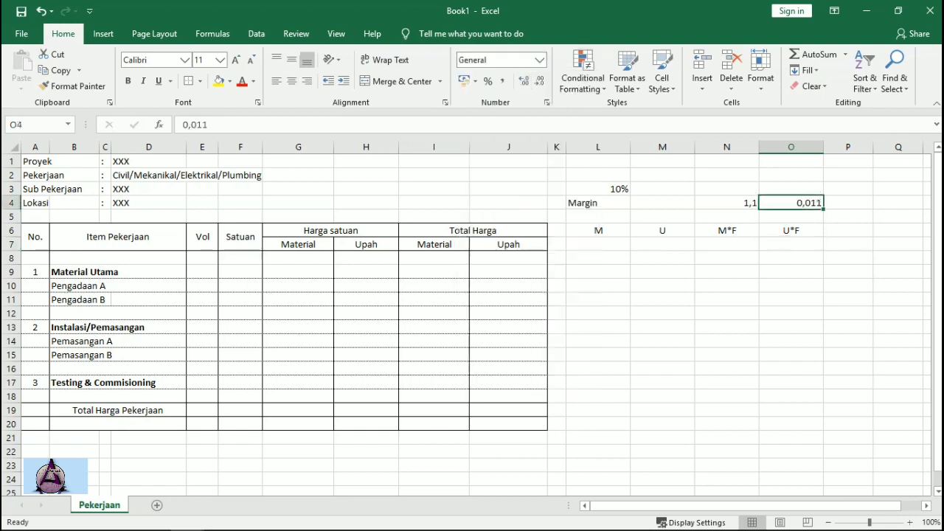
click(727, 203)
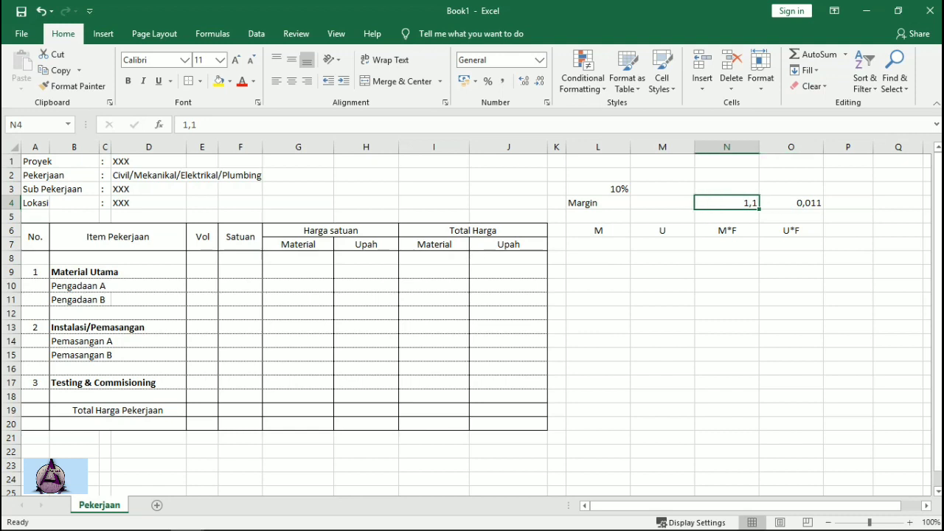
click(73, 86)
click(791, 203)
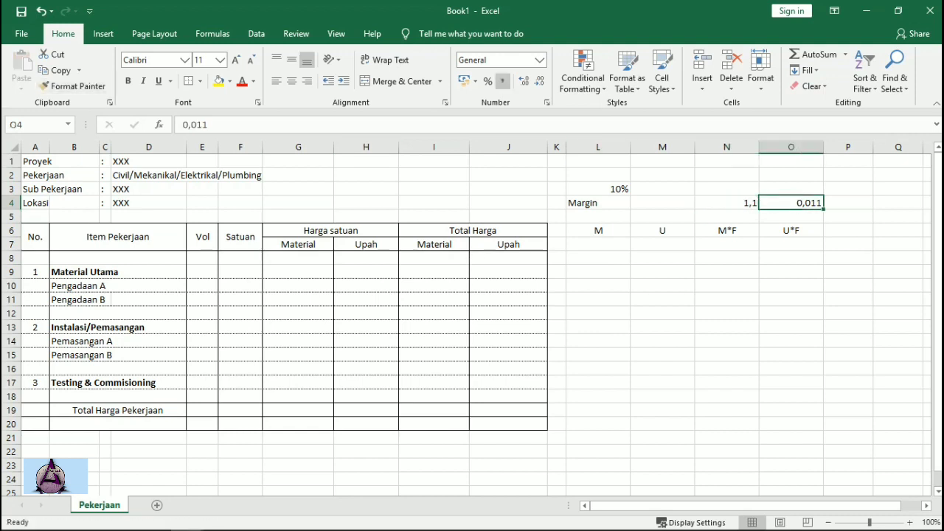
Copy the factor 1,1 from N4 into O4 above the U*F heading
click(727, 203)
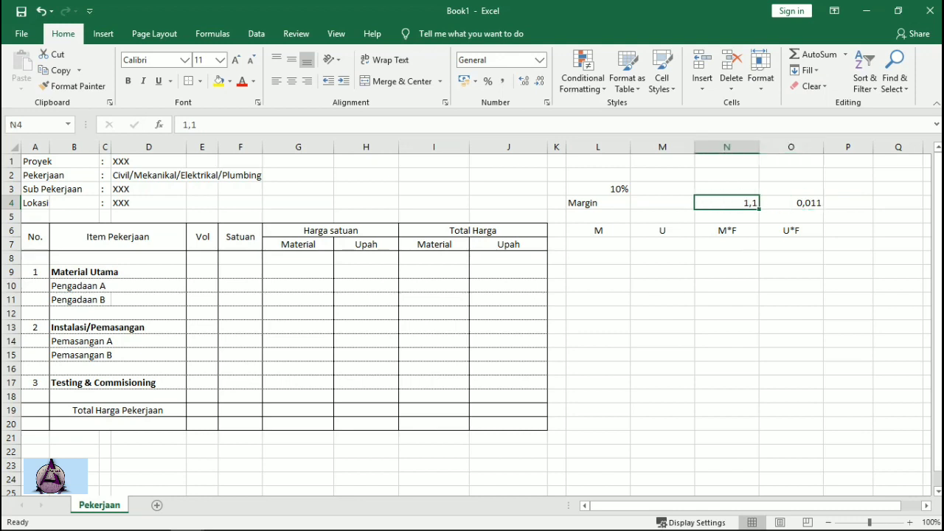
key(ctrl+c)
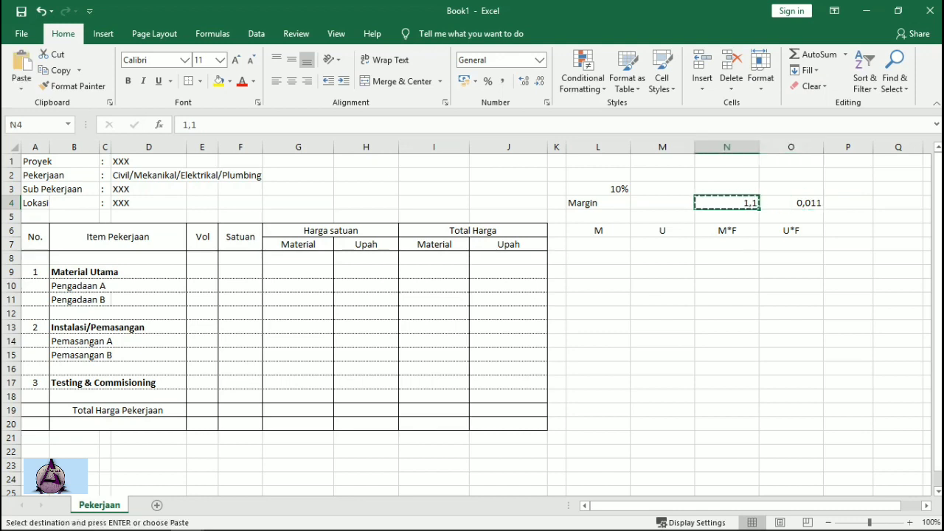
click(791, 202)
key(ctrl+v)
key(Escape)
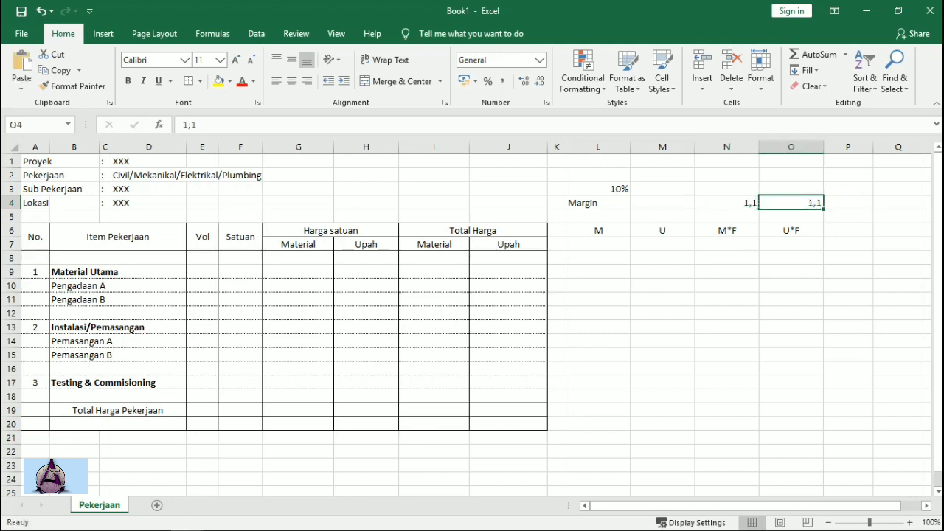
Enter a volume of 1 for Pengadaan A and B, Pemasangan A and B, and Testing & Commisioning
click(598, 258)
key(Down)
key(Down)
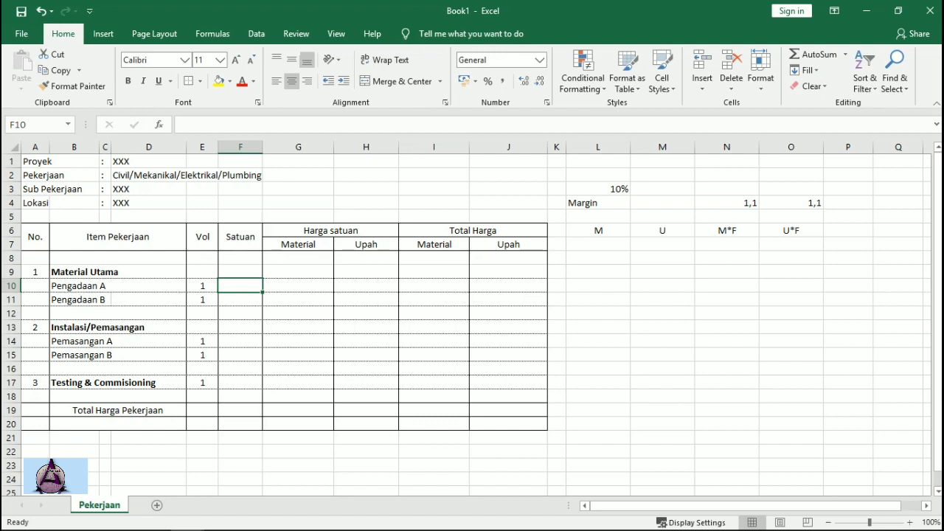
text(bh)
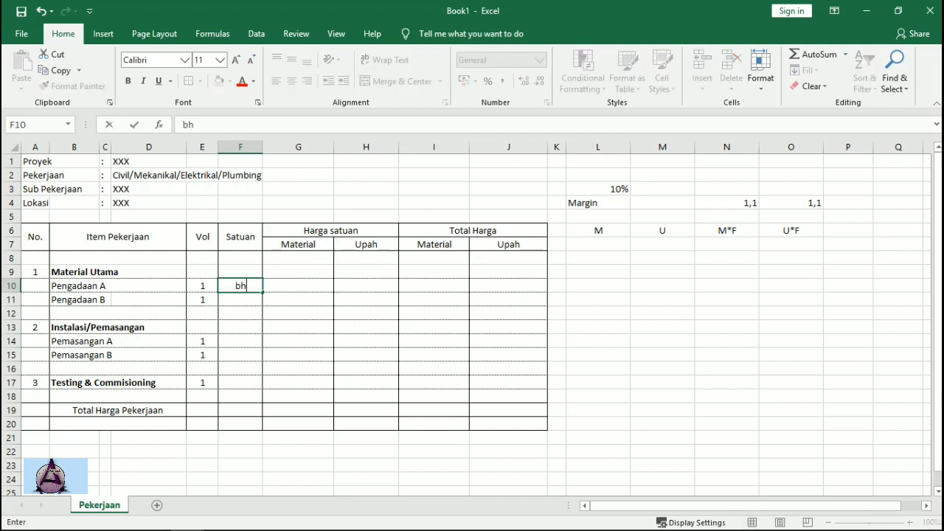
key(BackSpace)
key(BackSpace)
text(unit)
key(BackSpace)
key(BackSpace)
key(BackSpace)
key(BackSpace)
text(pcs)
key(BackSpace)
key(BackSpace)
key(BackSpace)
Enter the unit bh in the Satuan column for Pengadaan A and Pengadaan B
text(bh)
key(Return)
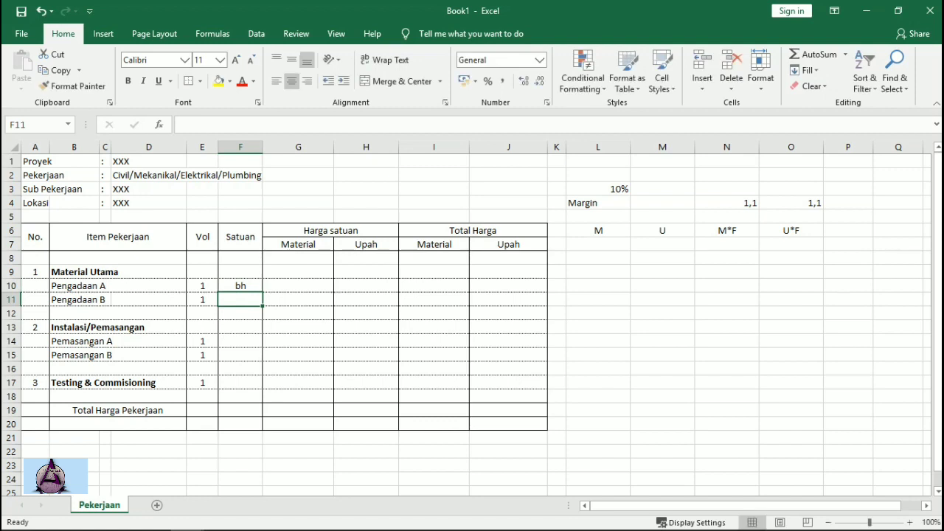
text(bh)
key(Return)
key(Return)
key(Return)
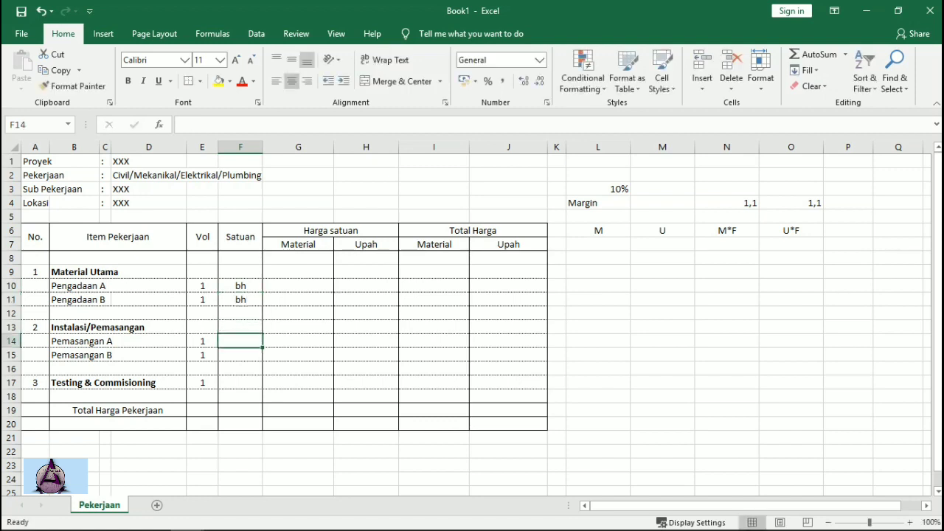
Enter the units titik for Pemasangan A, mtr for Pemasangan B and lot for Testing & Commisioning
text(titik)
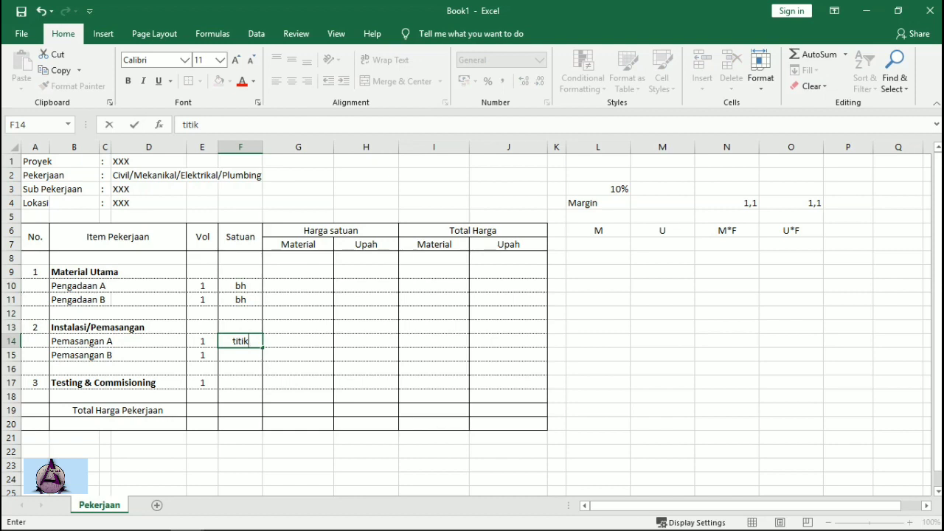
key(Return)
text(mtr)
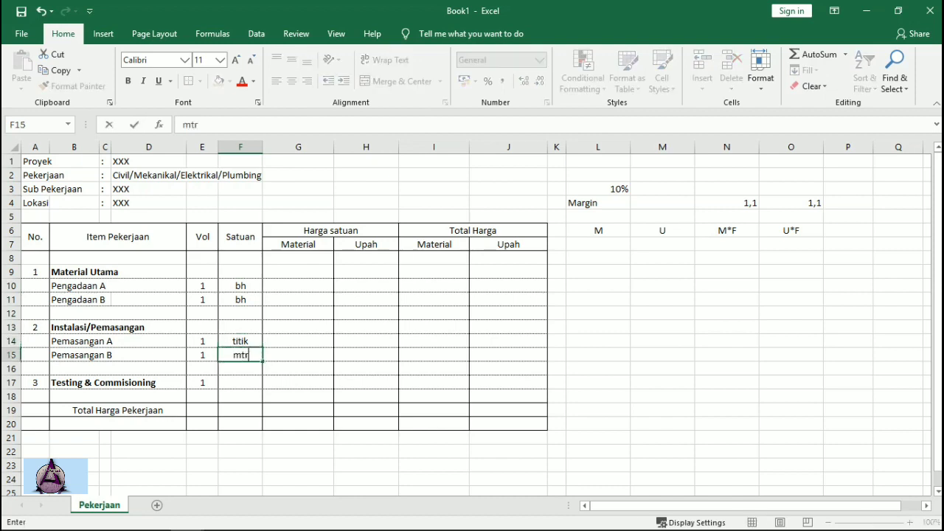
click(366, 354)
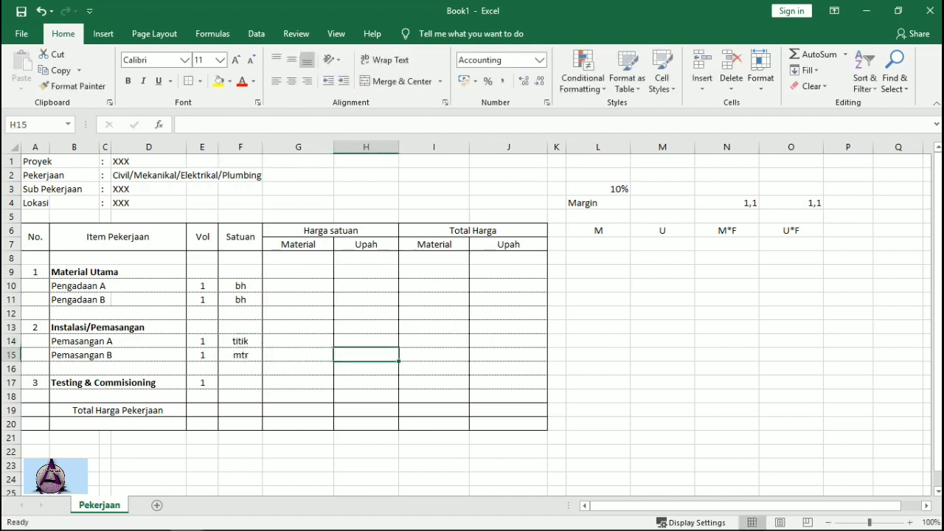
click(241, 382)
text(lot)
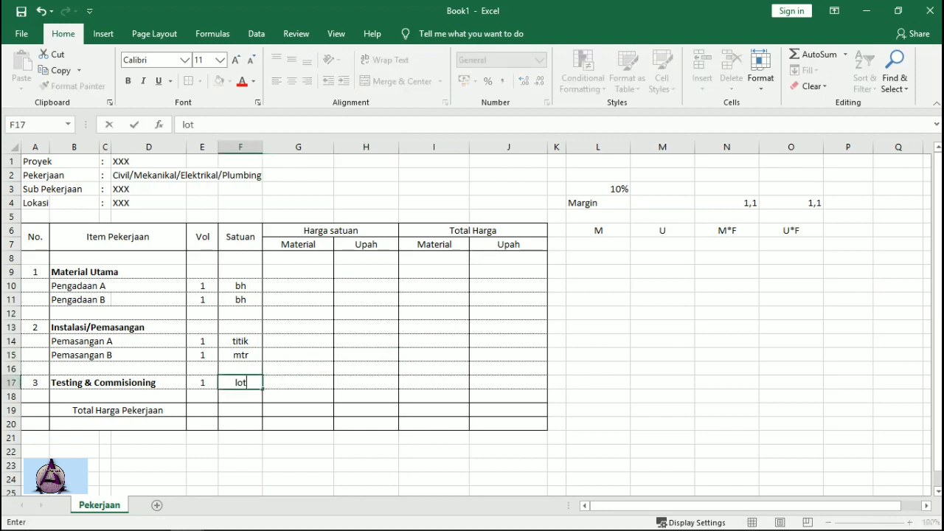
click(433, 341)
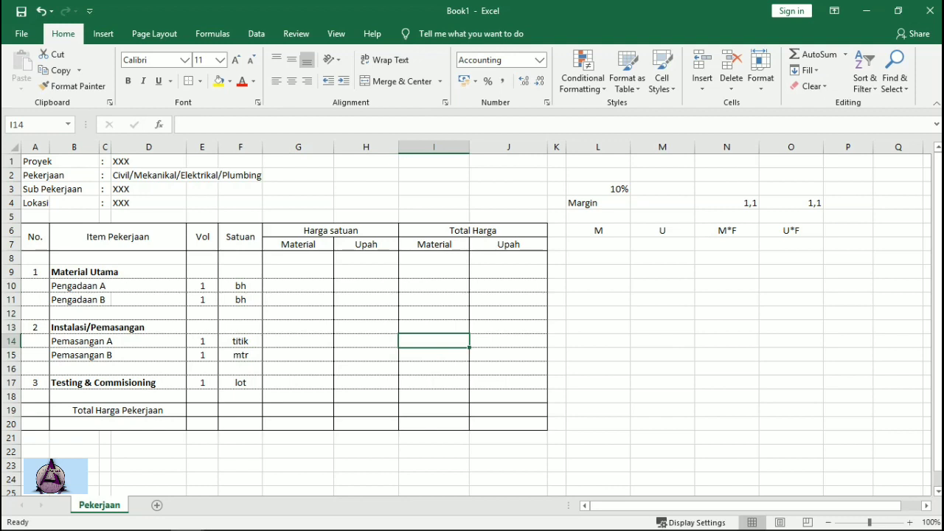
Show the sheet in Page Break Preview and limit the print area to the table in columns A to J
click(598, 285)
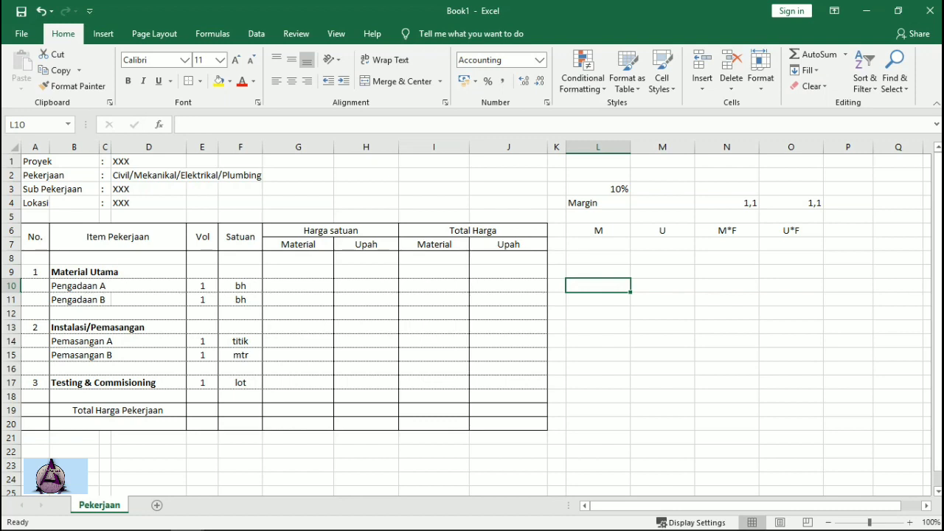
click(335, 34)
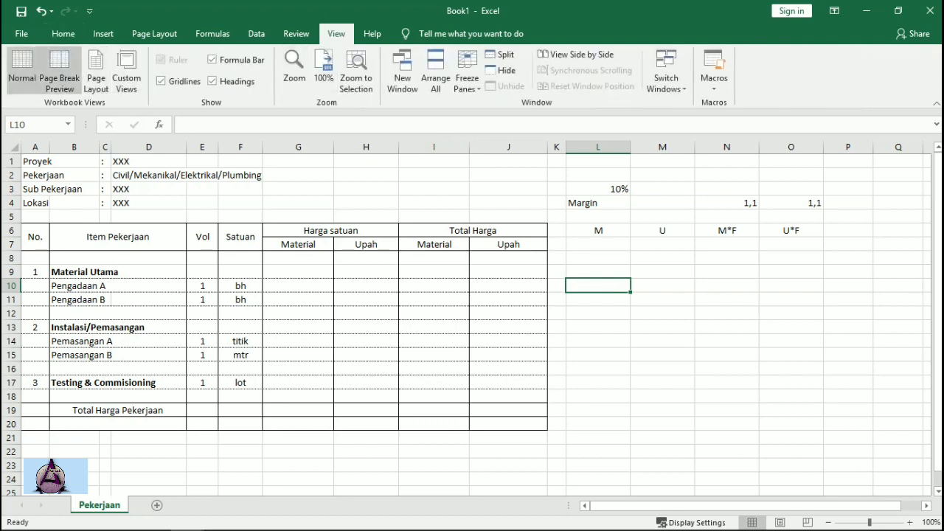
click(59, 72)
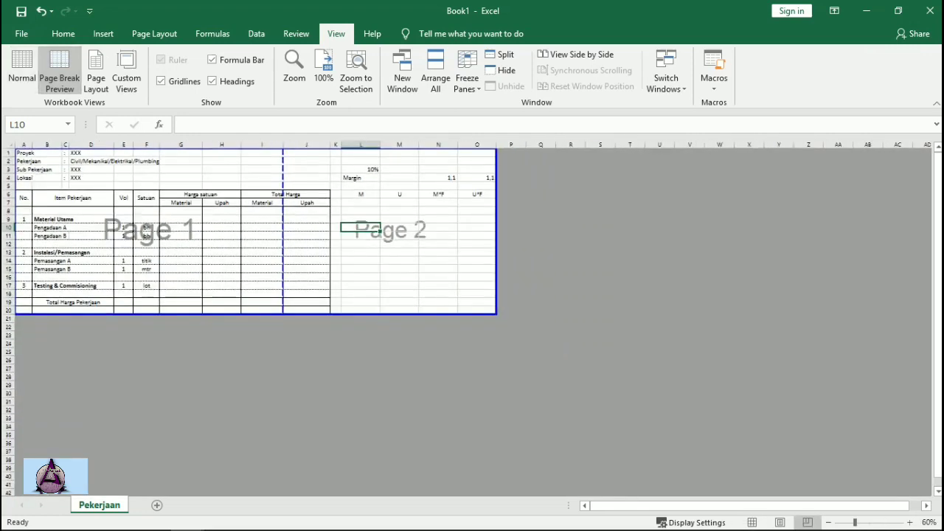
drag(497, 230, 342, 230)
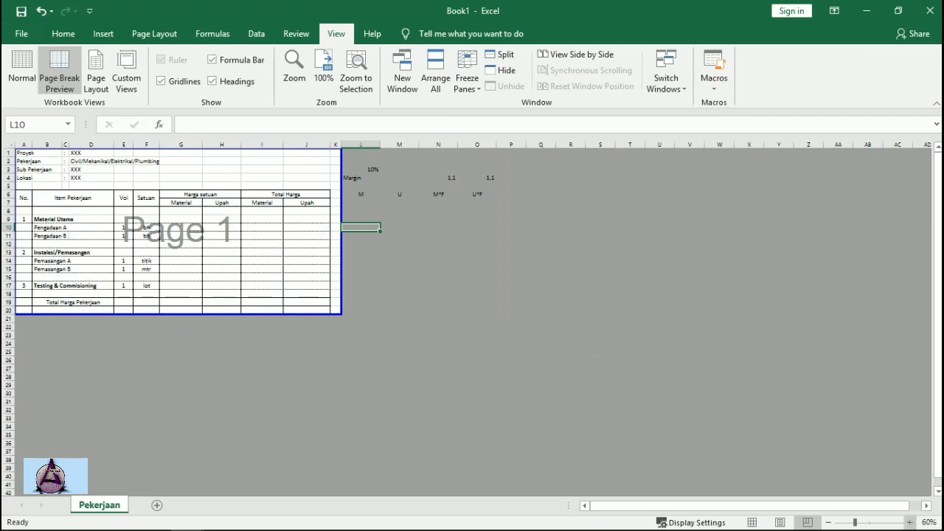
click(910, 522)
click(910, 523)
click(910, 523)
click(909, 523)
click(910, 522)
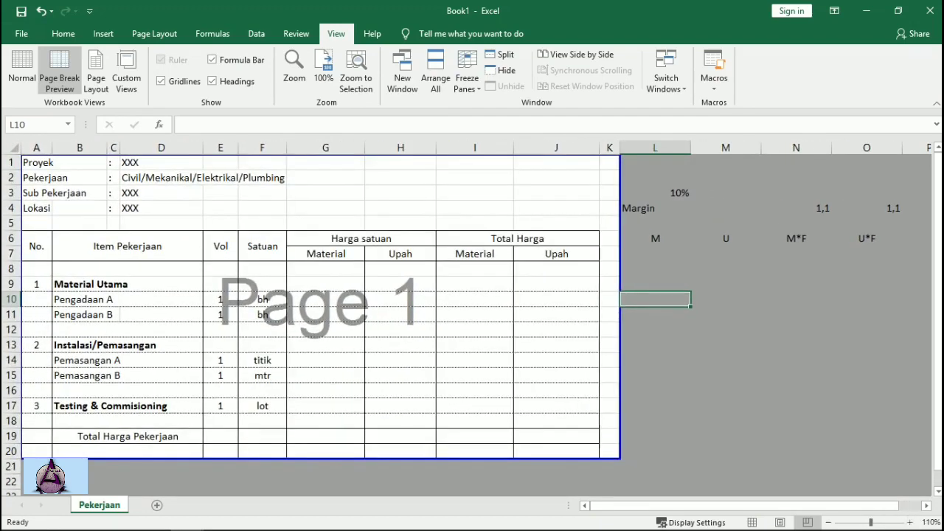
drag(620, 222, 599, 222)
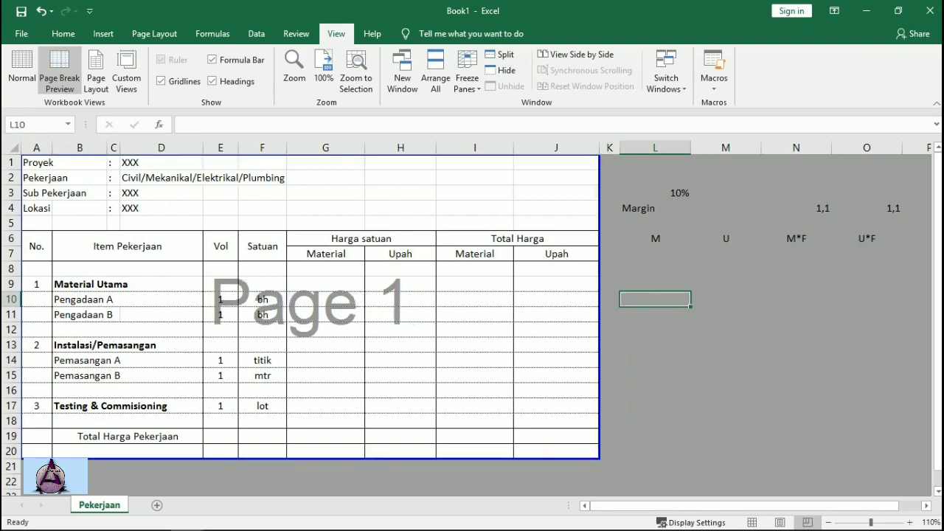
Narrow the empty column K between the estimate table and the side calculation area
drag(620, 147, 607, 148)
click(712, 269)
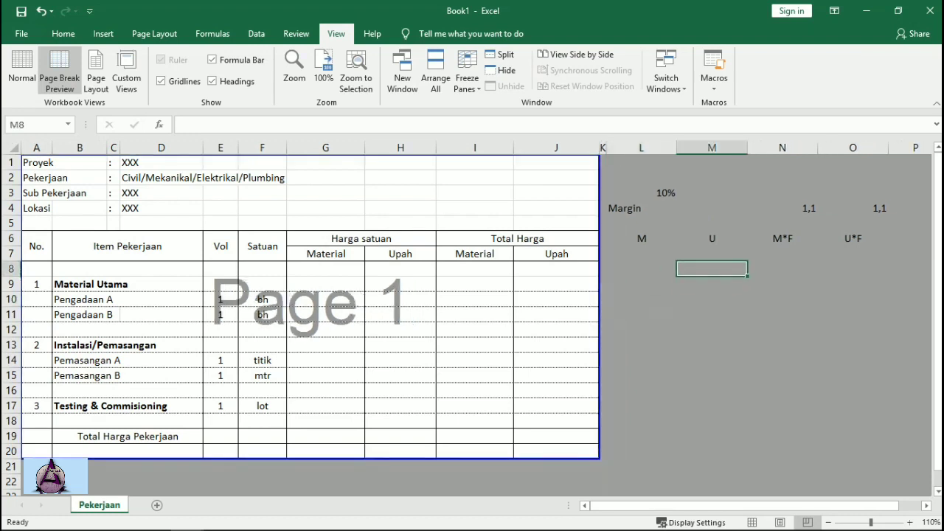
click(712, 284)
click(712, 345)
click(712, 390)
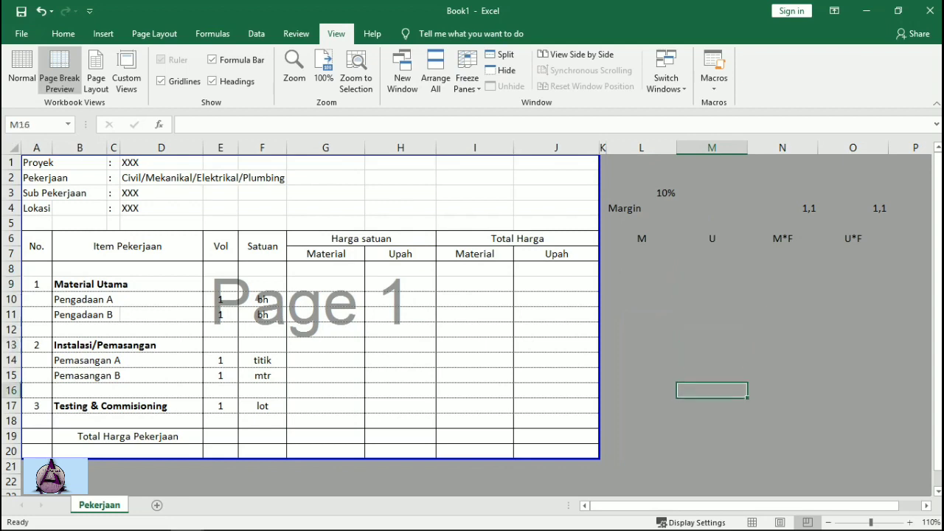
Enter the base material prices 10000000 for Pengadaan A in L10 and 1000000 for Pengadaan B in L11
click(641, 299)
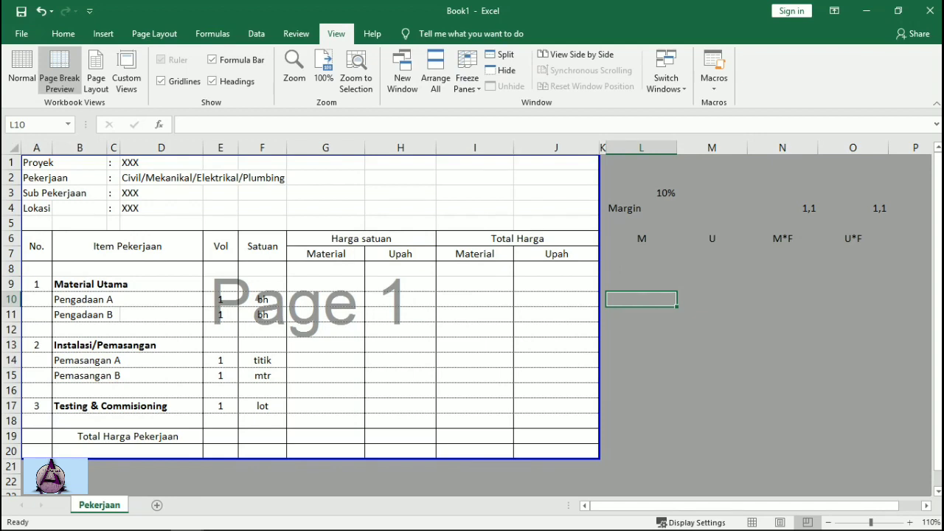
text(10000000)
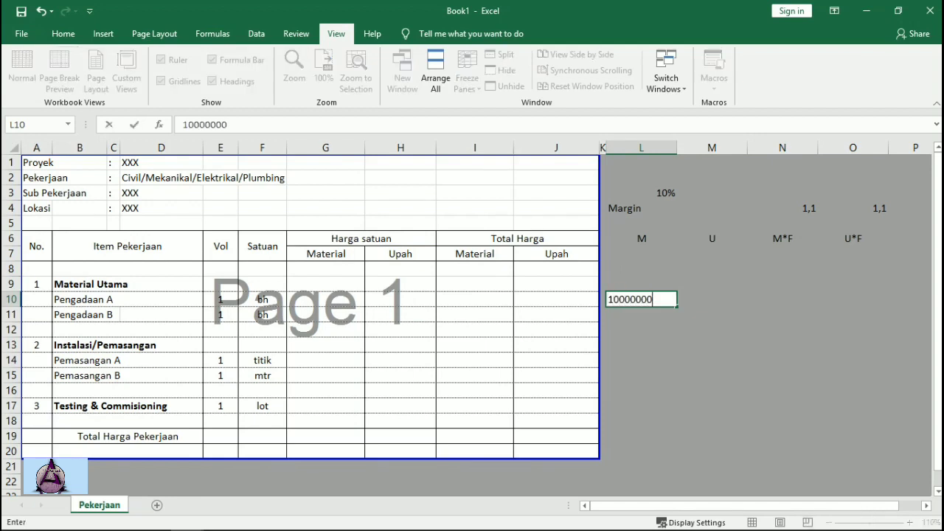
key(Return)
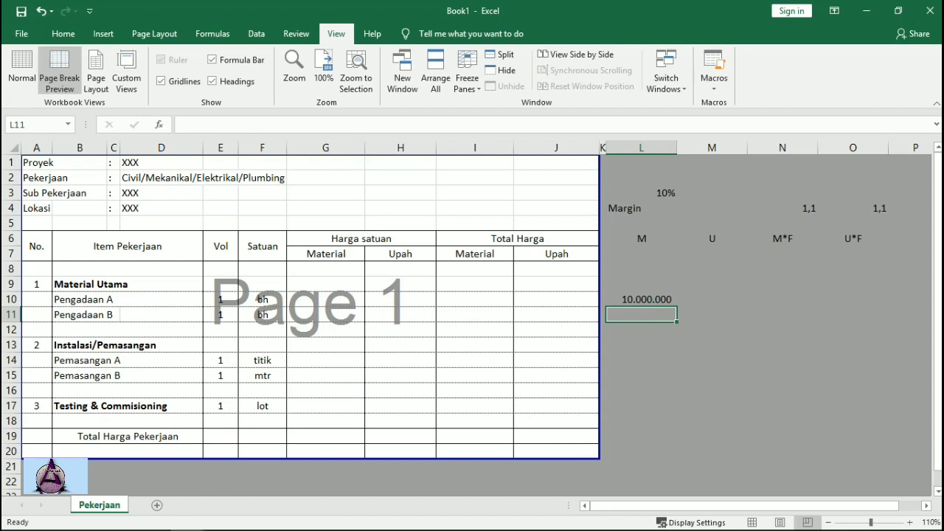
text(1000000)
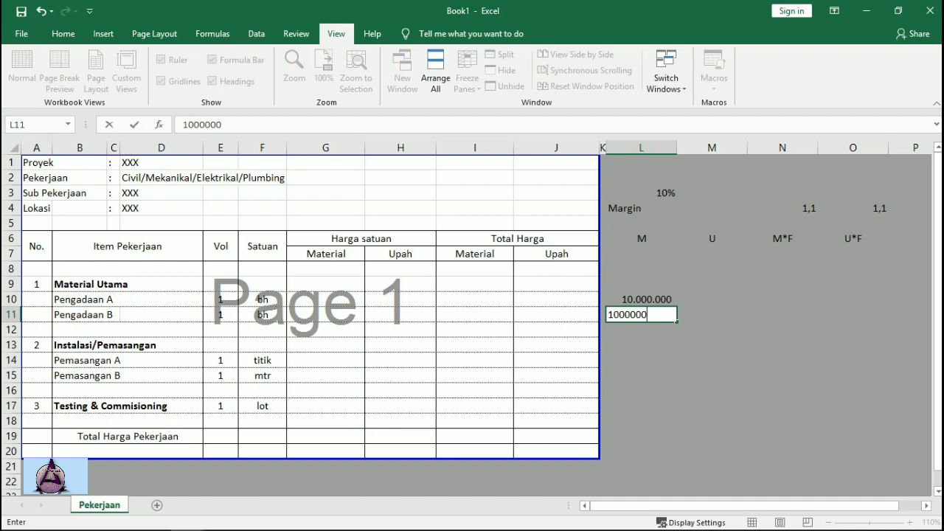
key(Return)
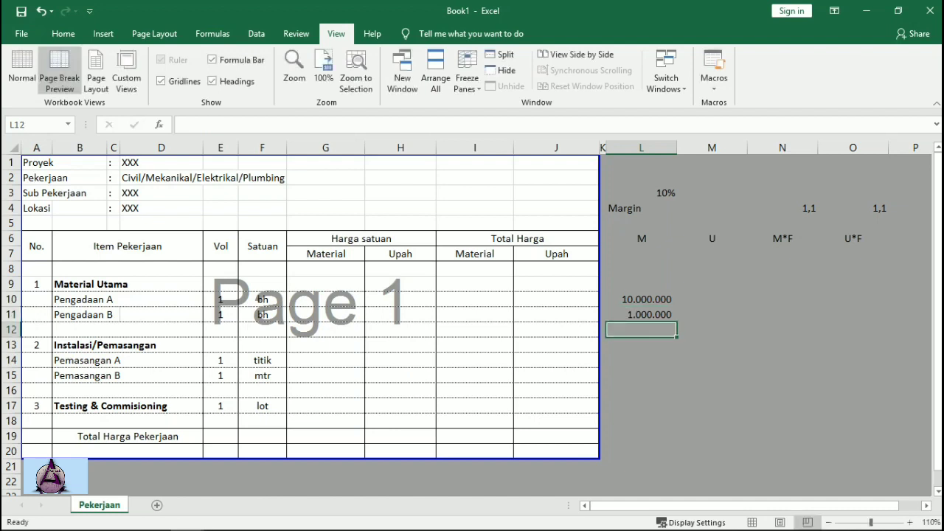
Enter the base labour prices 500000 for Pengadaan A in M10 and 100000 for Pengadaan B in M11
click(712, 300)
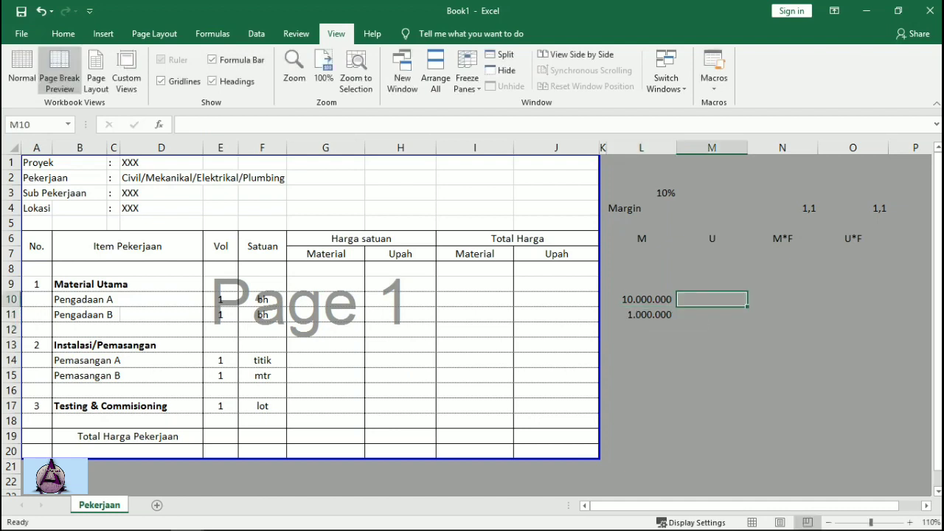
text(500000)
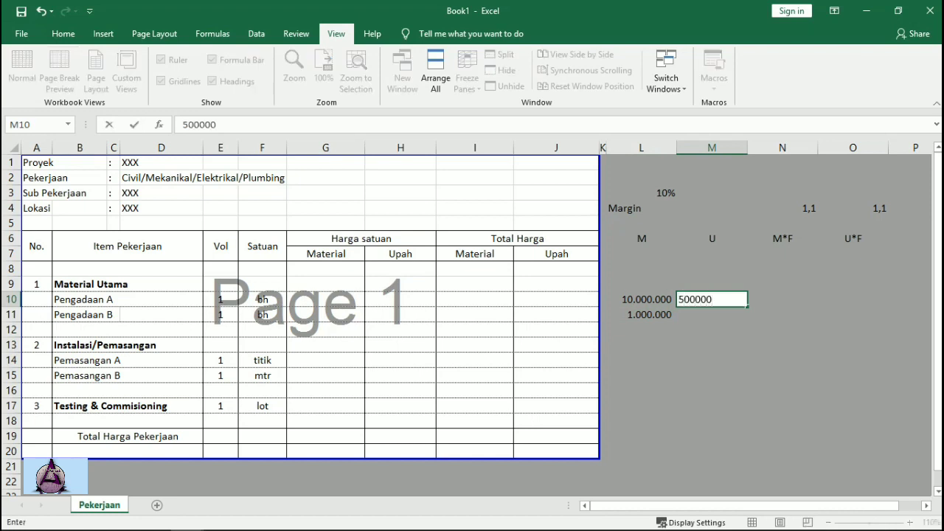
key(Return)
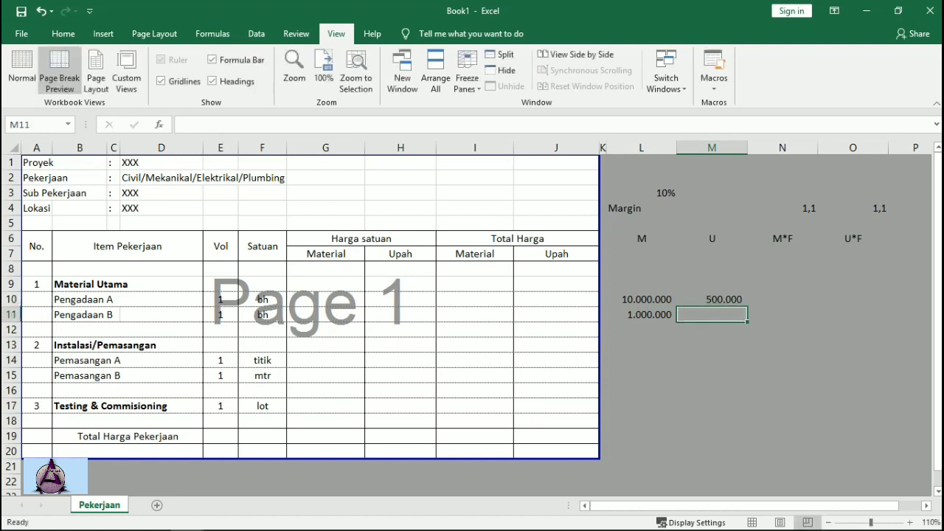
text(100.00)
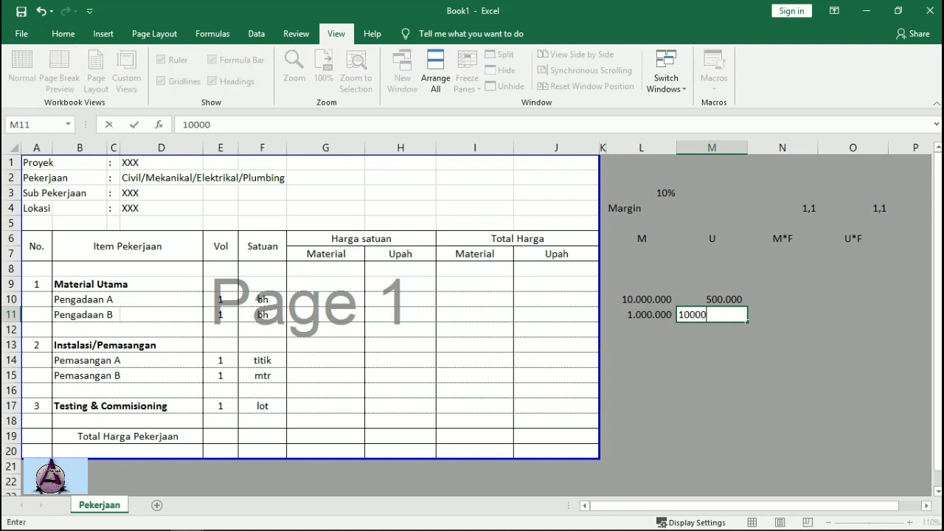
text(0)
key(Return)
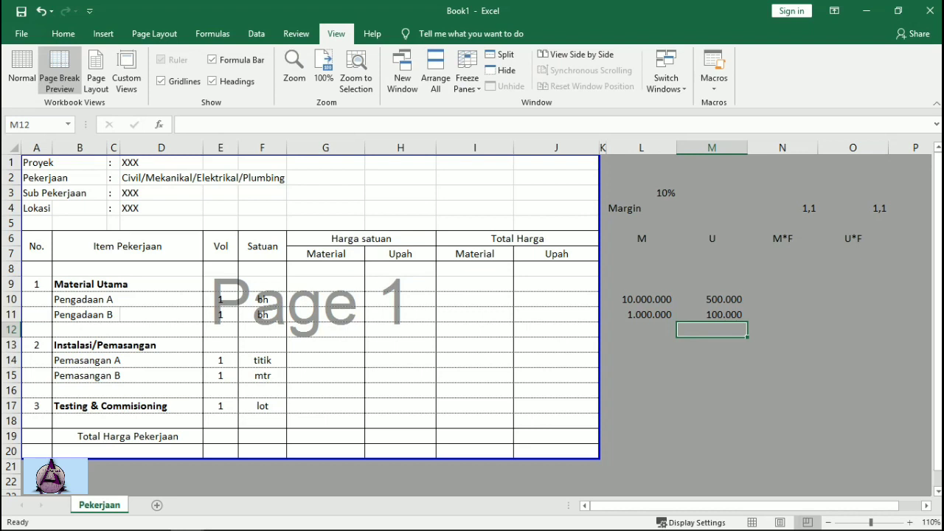
click(641, 360)
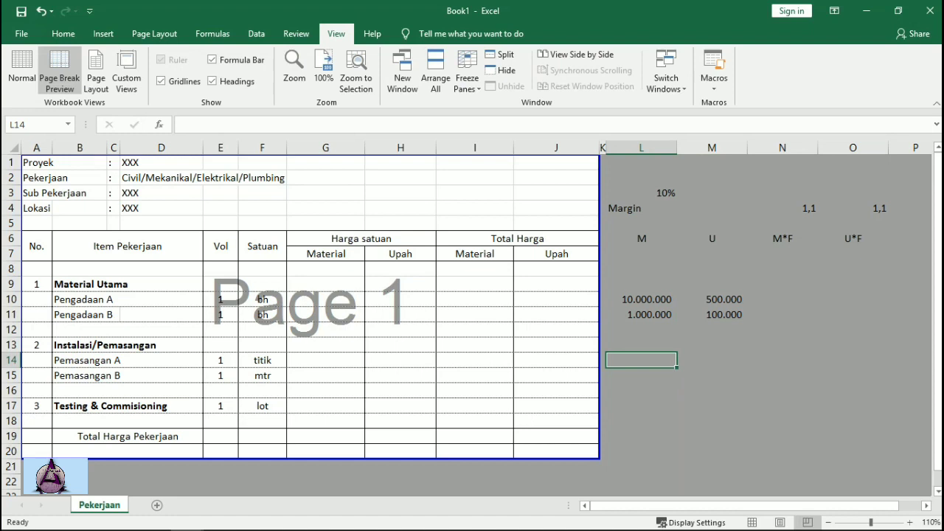
Enter the base material prices 250000 for Pemasangan A in L14 and 100000 for Pemasangan B in L15
text(250000)
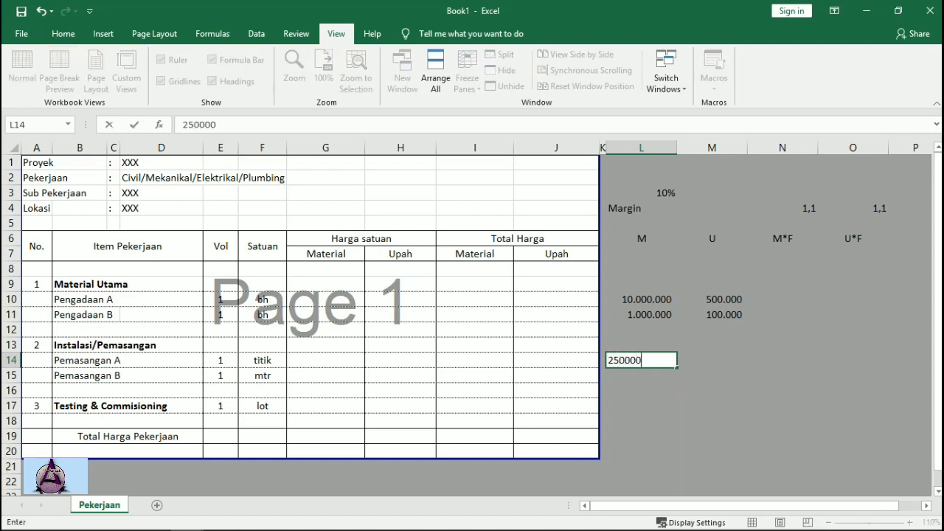
key(Return)
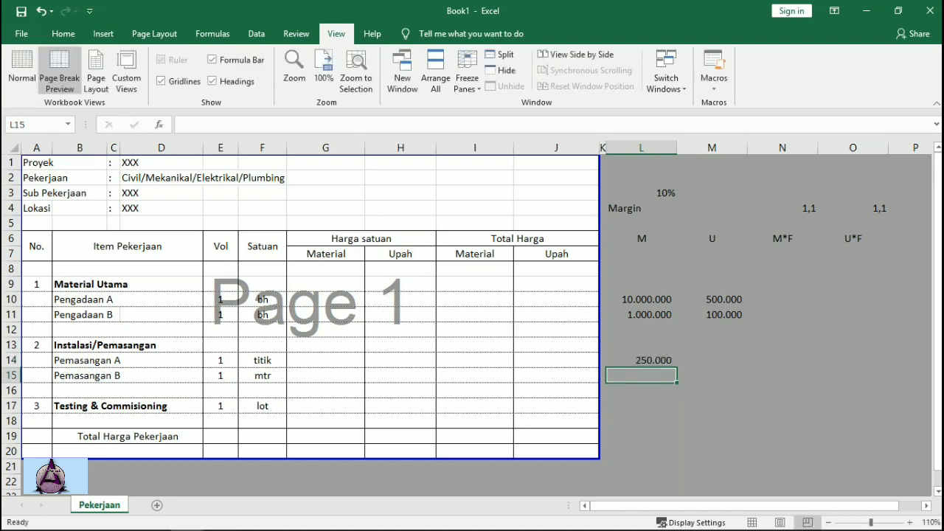
text(100000)
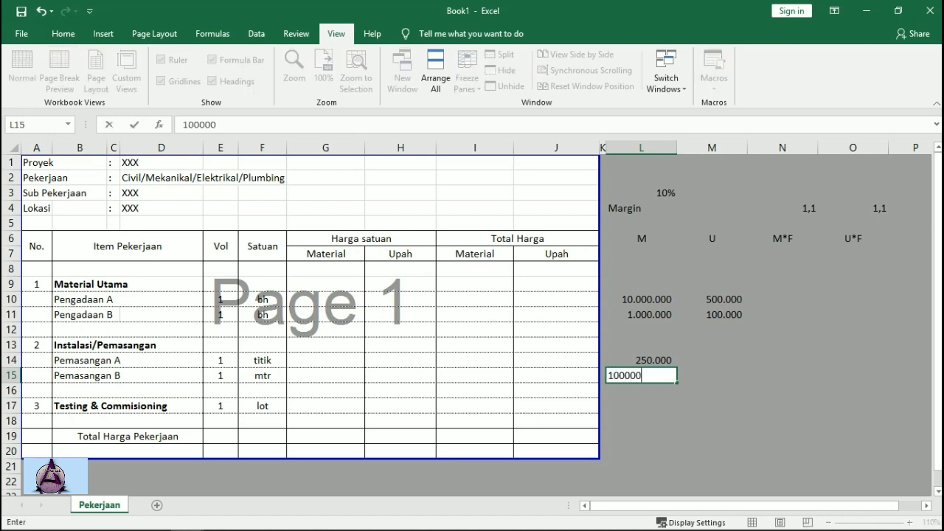
key(Return)
Enter the base labour price 100000 for both Pemasangan A in M14 and Pemasangan B in M15
click(712, 360)
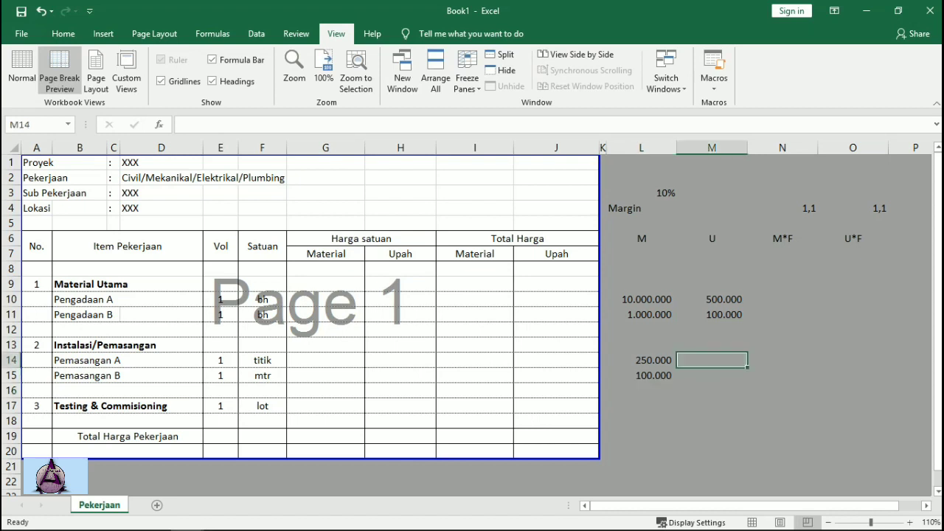
text(100000)
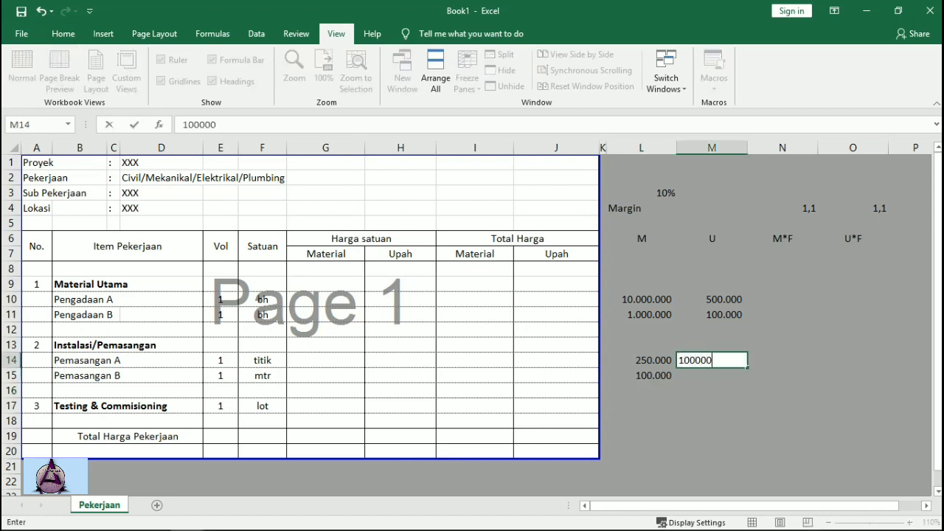
key(Return)
text(100.)
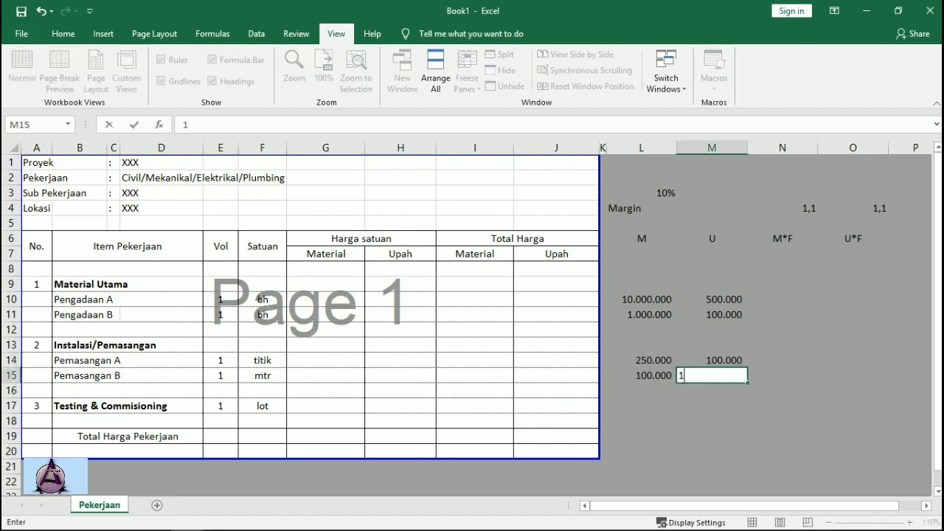
text(000)
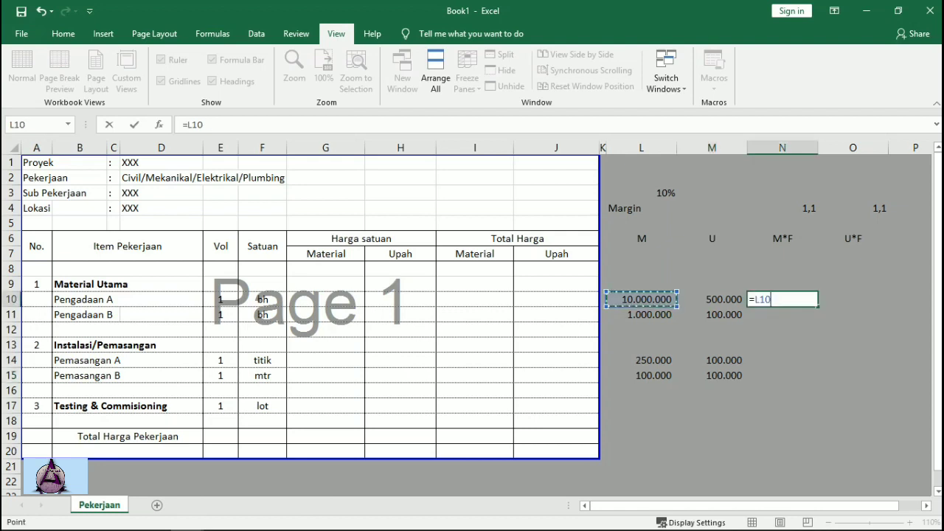
Calculate the material price with margin for Pengadaan A in N10 with the formula =L10*N4
text(*)
click(807, 208)
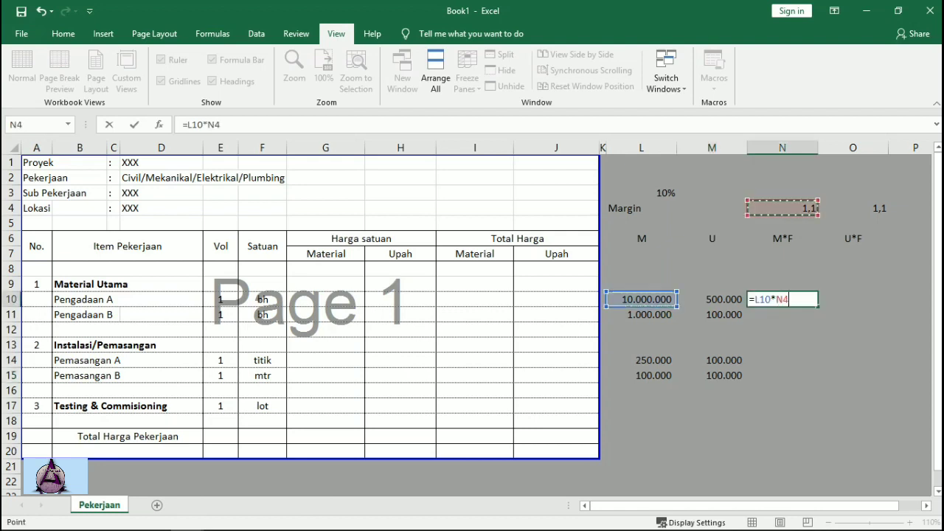
key(Return)
Copy the N10 formula to N11 for Pengadaan B and compare the cell references in both formulas
click(783, 299)
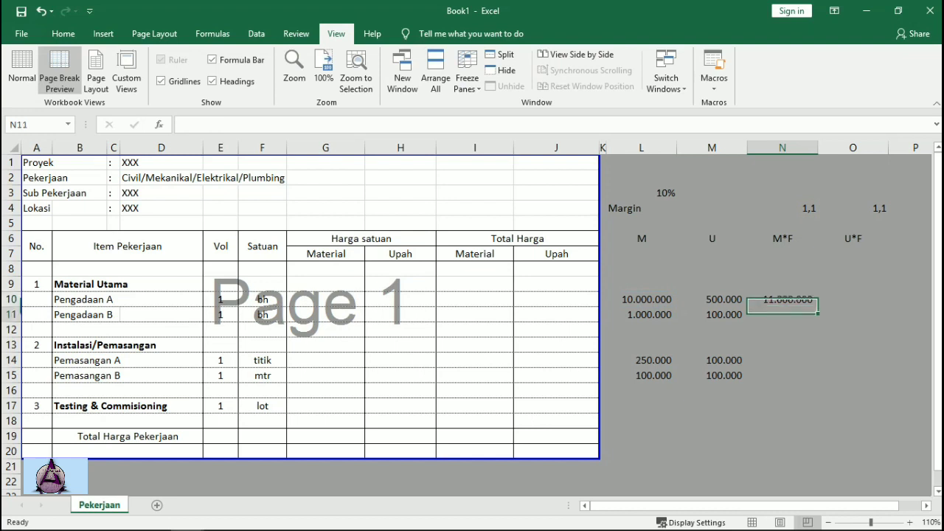
key(ctrl+c)
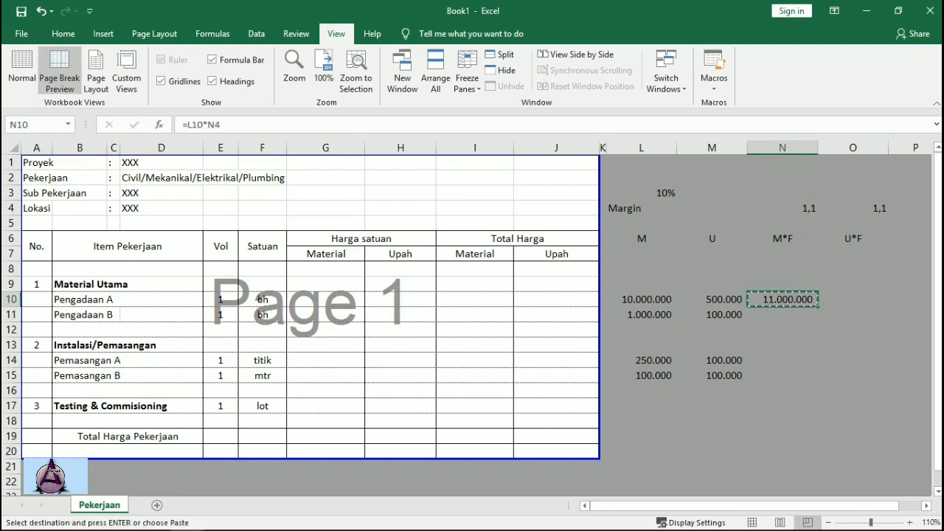
click(782, 315)
key(ctrl+v)
key(Escape)
click(783, 346)
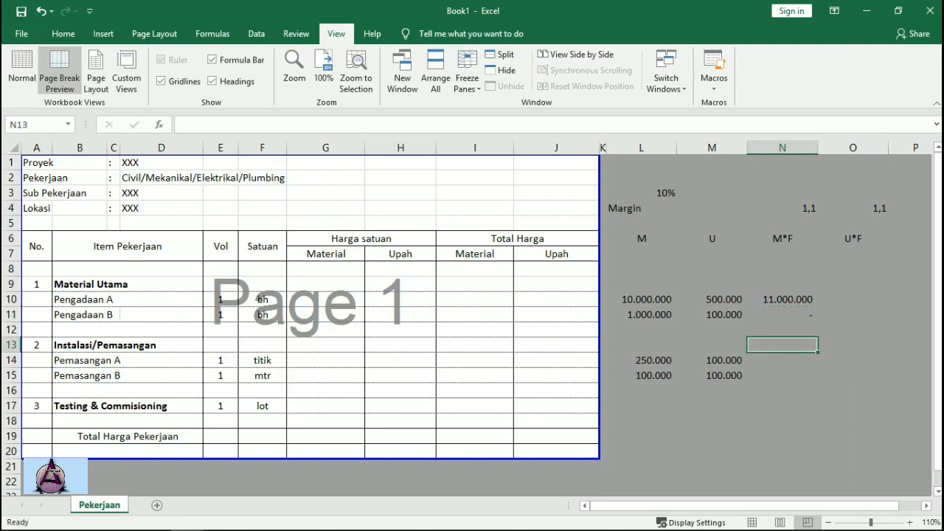
click(782, 315)
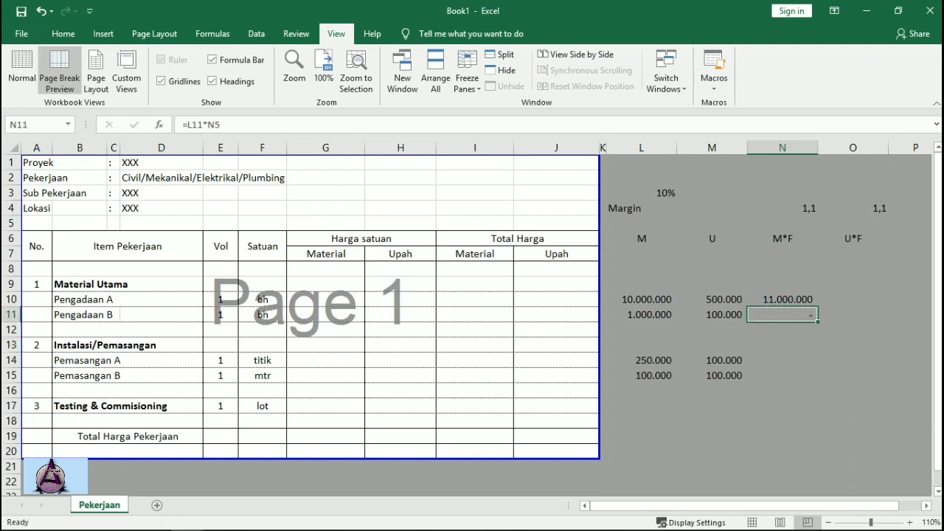
click(783, 299)
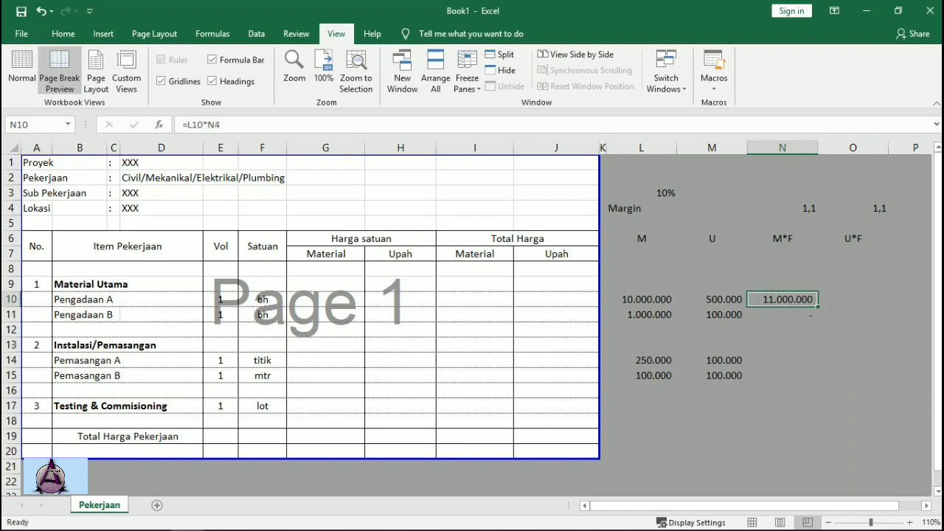
click(783, 315)
Make the margin factor reference in N10 absolute so the formula reads =L10*$N$4
click(783, 299)
key(F2)
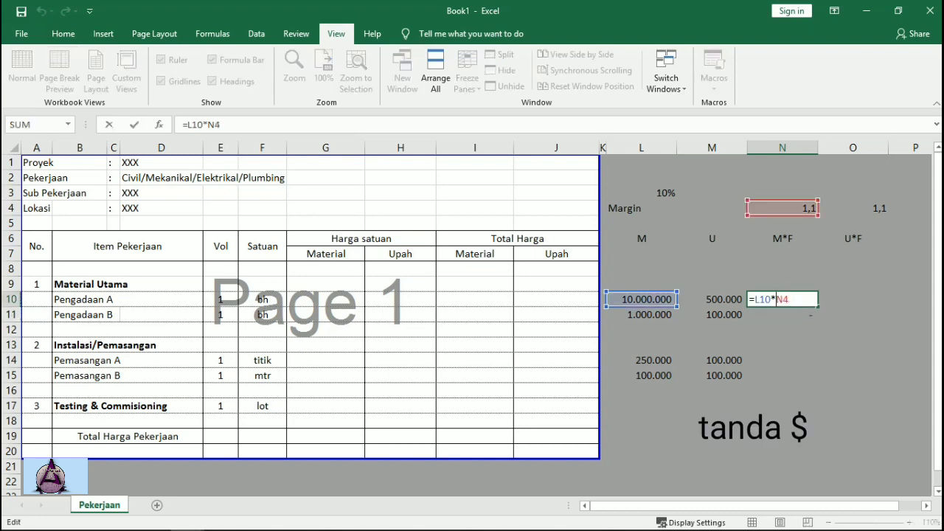
text($)
key(Right)
text($)
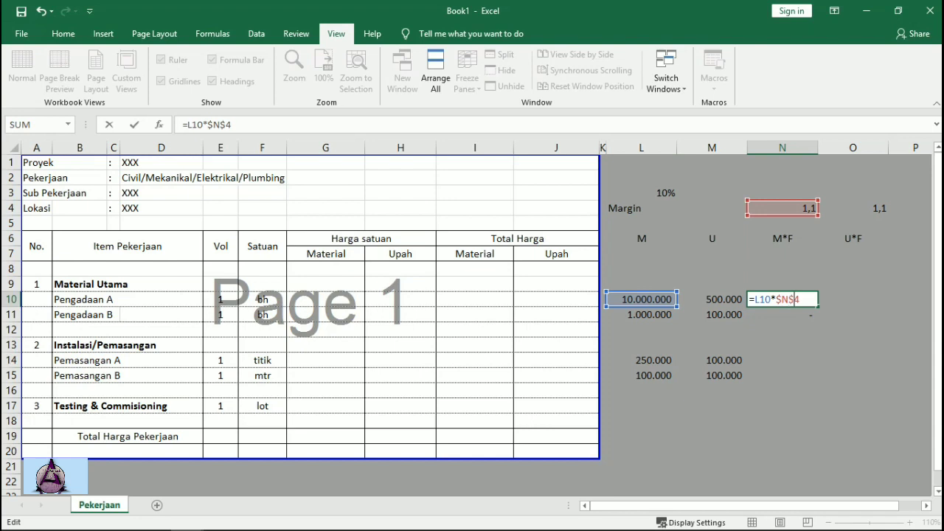
key(Return)
key(Down)
key(Up)
key(Up)
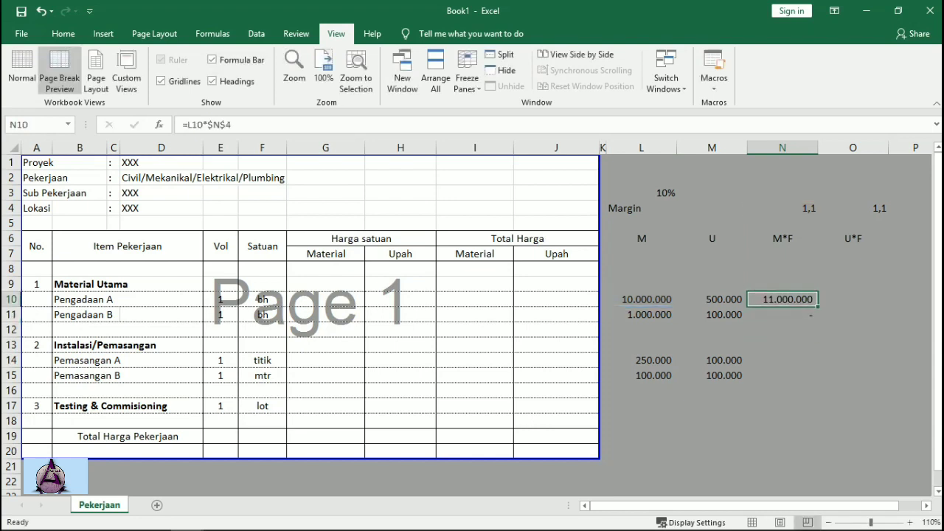
key(Down)
Copy the margin formula from N10 to the U*F cell O10 for Pengadaan A
click(782, 300)
key(ctrl+c)
key(Right)
key(ctrl+v)
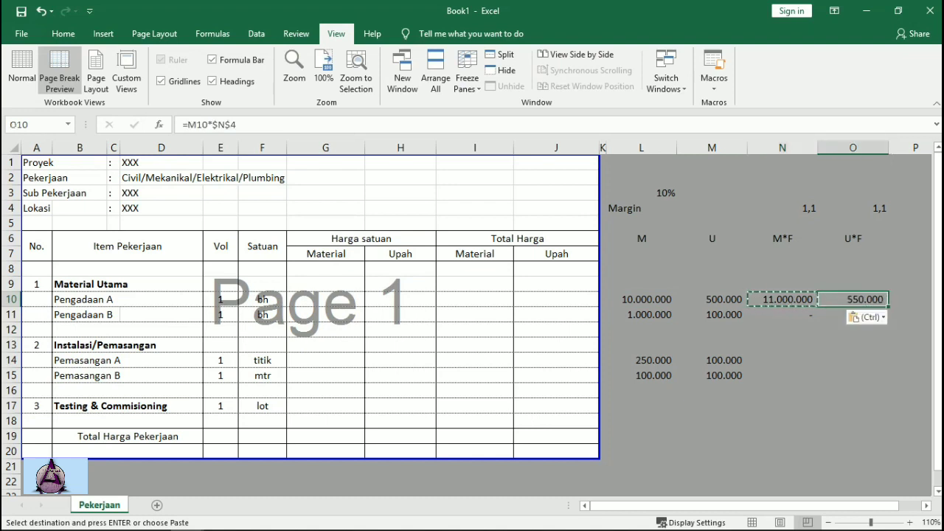
key(Escape)
click(782, 330)
Copy the labour margin formula from O10 to O11 for Pengadaan B
click(854, 300)
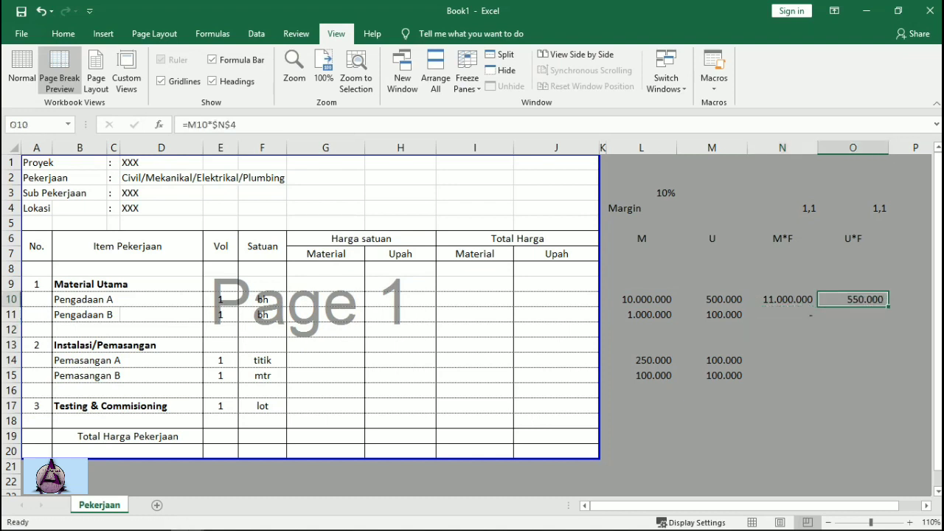
key(ctrl+c)
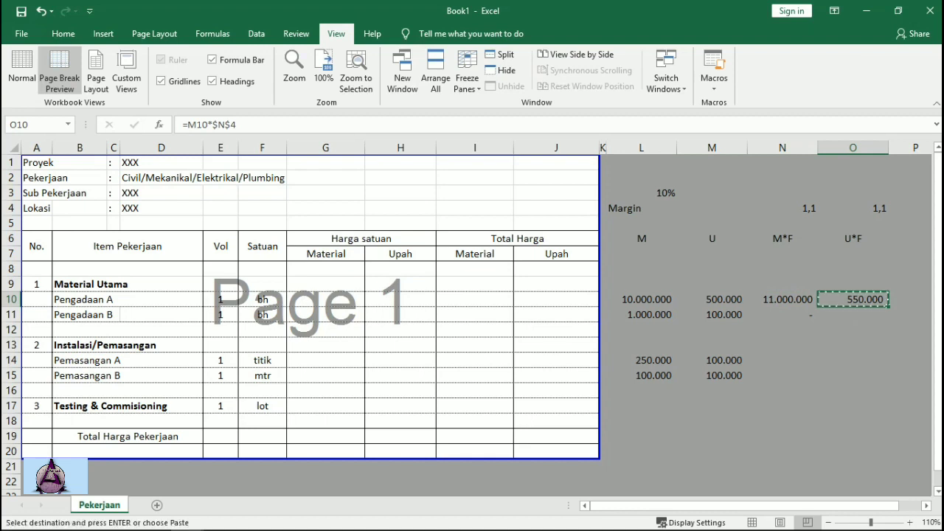
click(854, 315)
key(ctrl+v)
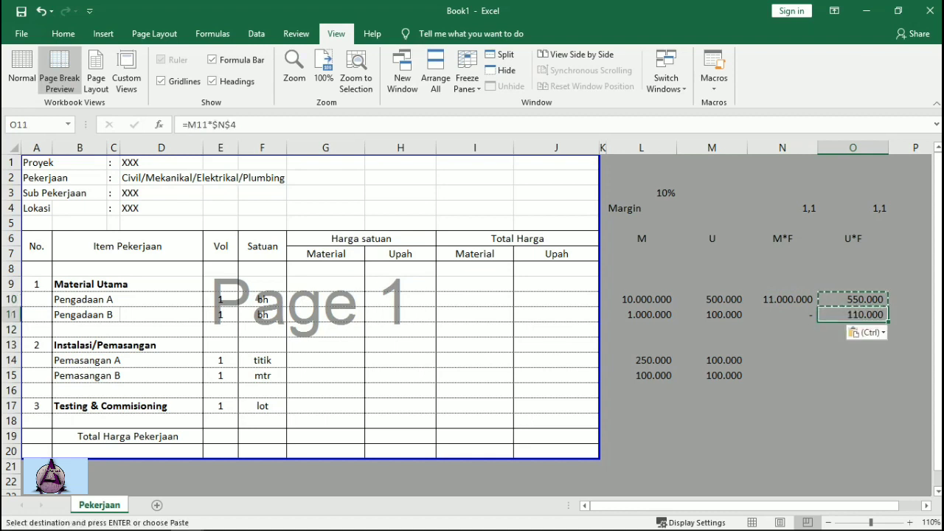
Copy the material margin formula with the absolute reference from N10 to N11 for Pengadaan B
click(782, 300)
key(ctrl+c)
click(783, 315)
key(ctrl+v)
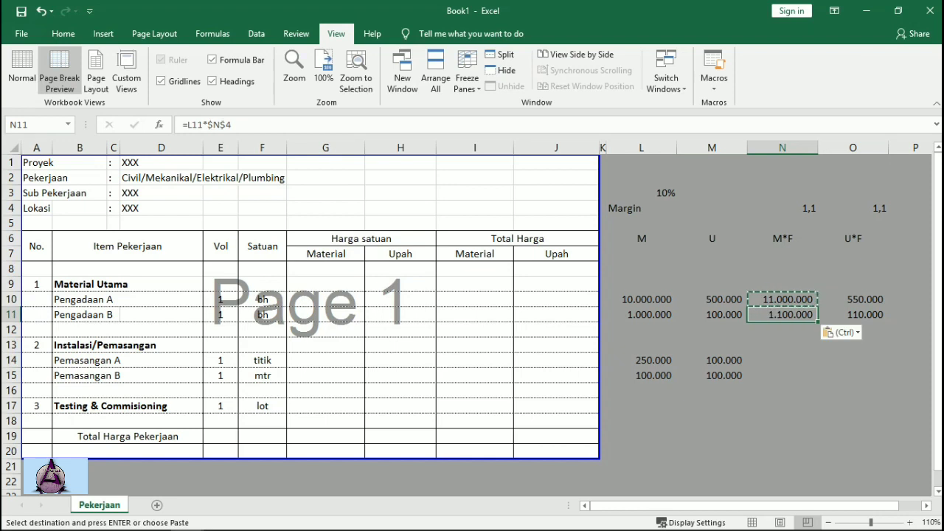
key(Escape)
key(Down)
key(Down)
key(Up)
key(Up)
key(Up)
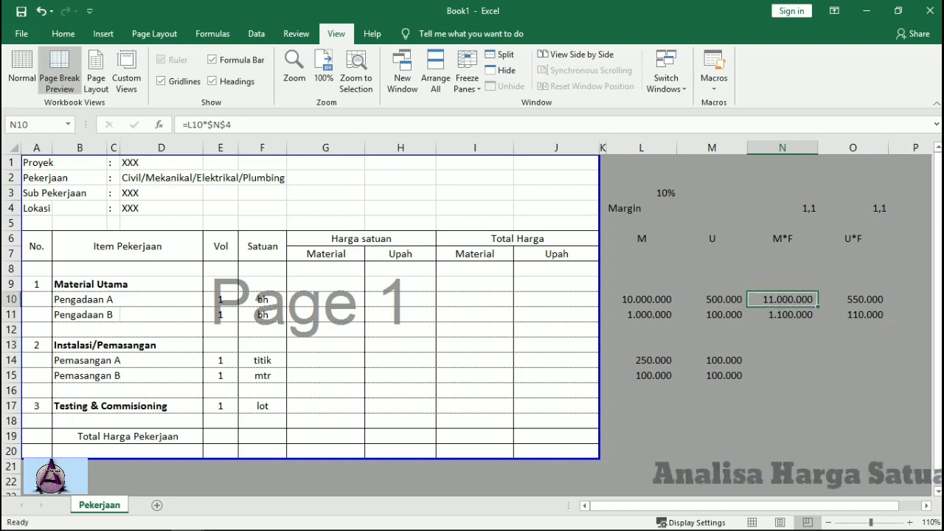
Set the base material price of Pengadaan A in L10 to 10005500
double_click(642, 299)
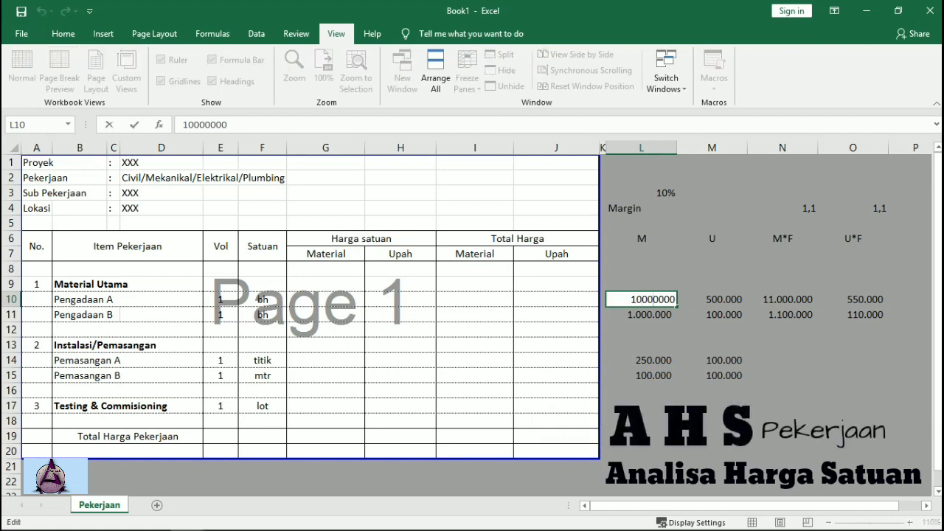
key(BackSpace)
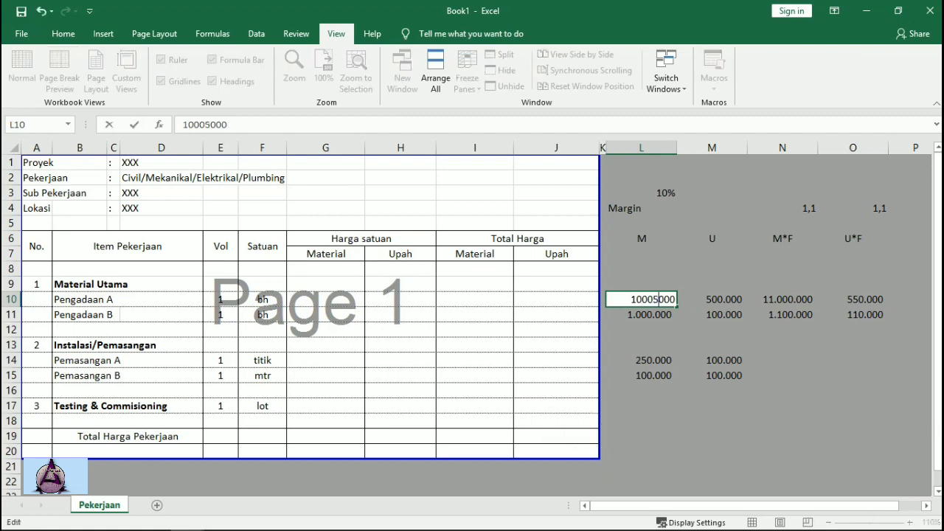
text(5)
key(Delete)
text(5)
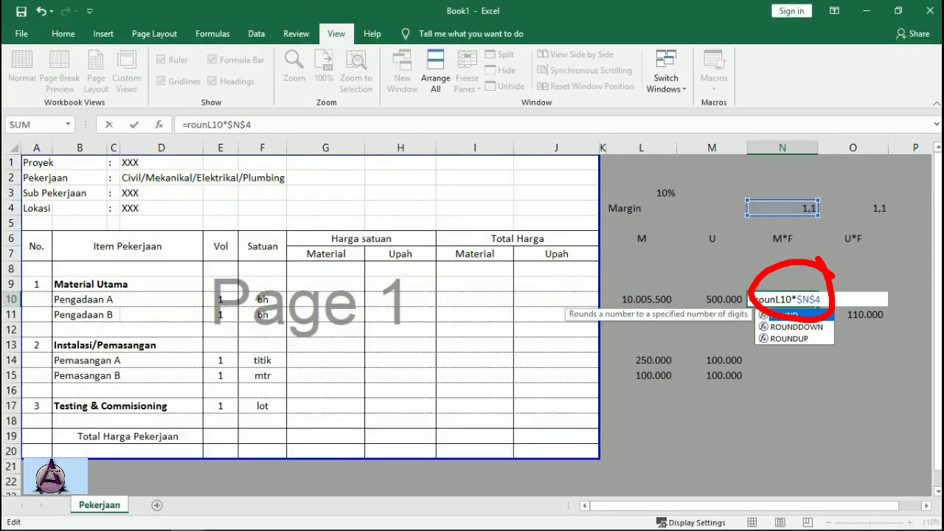
Round the N10 margin price down to hundreds with the formula =ROUNDDOWN((L10*$N$4);-2)
text(ddown)
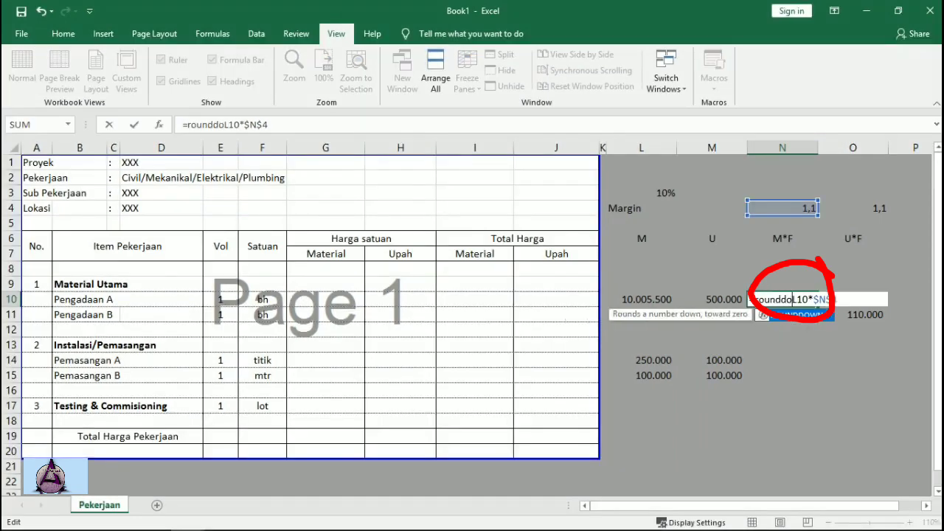
text(((L10*$N$4)
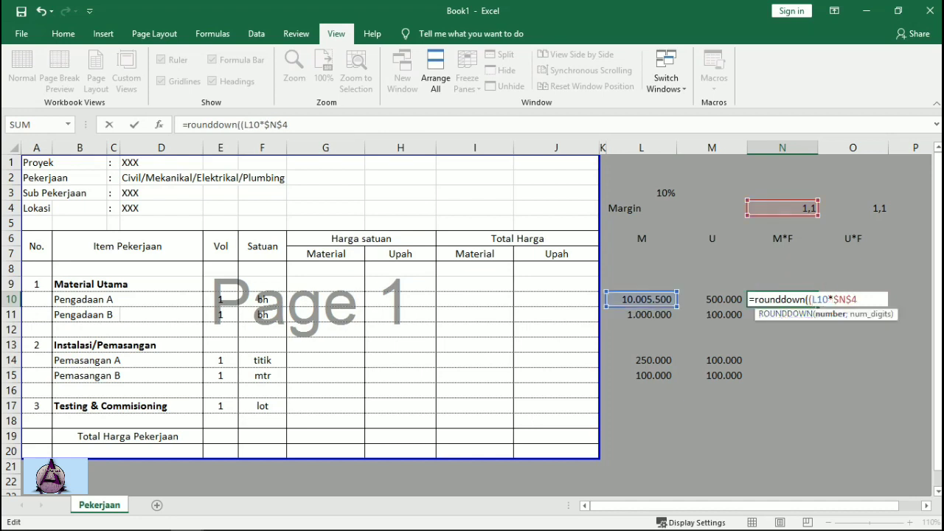
text();-)
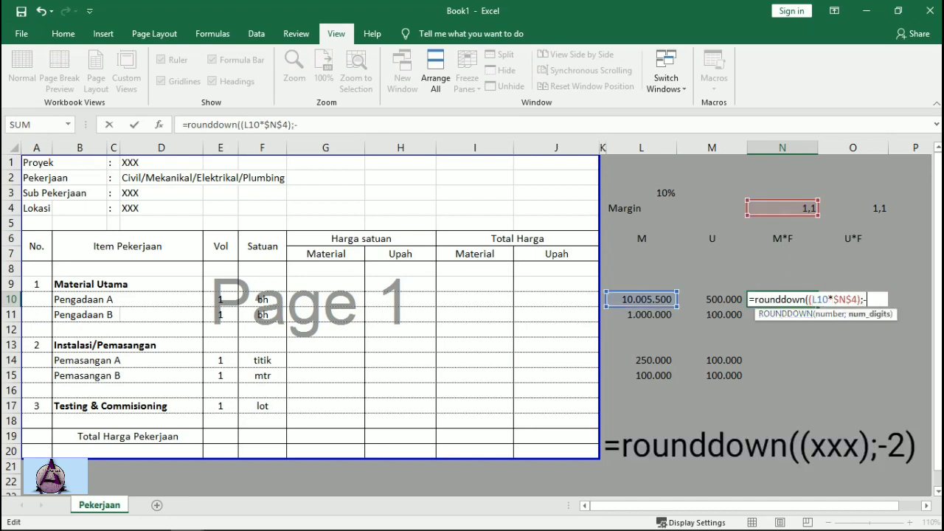
text(2))
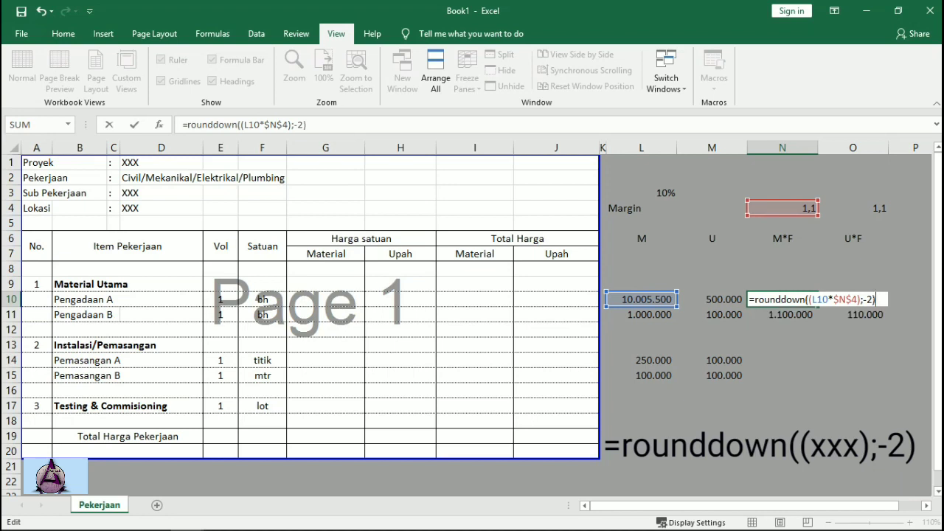
key(Return)
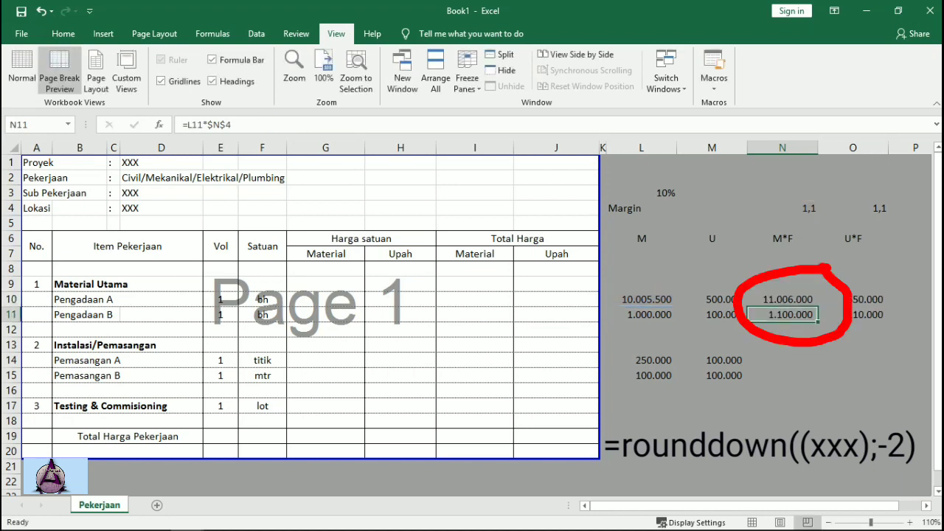
Copy the ROUNDDOWN margin formula to the M*F and U*F cells of Pengadaan B, Pemasangan A and Pemasangan B
click(783, 300)
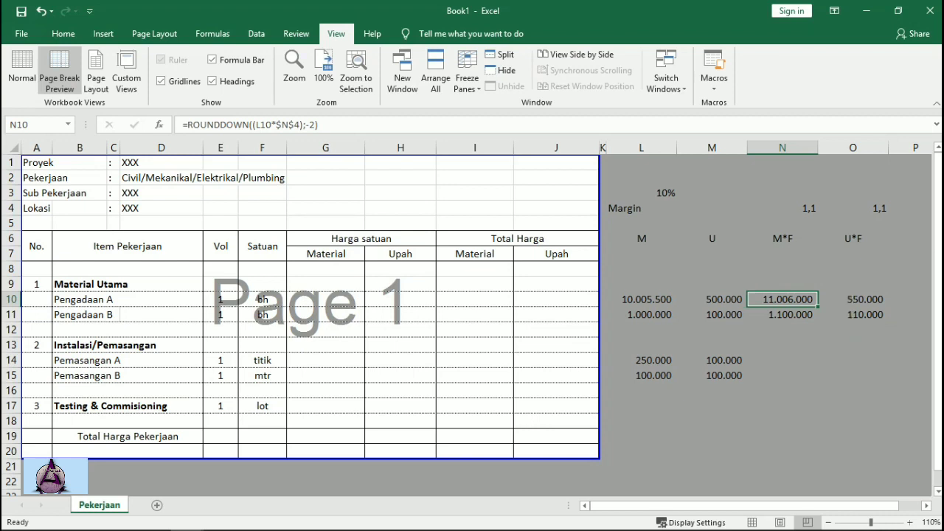
click(783, 315)
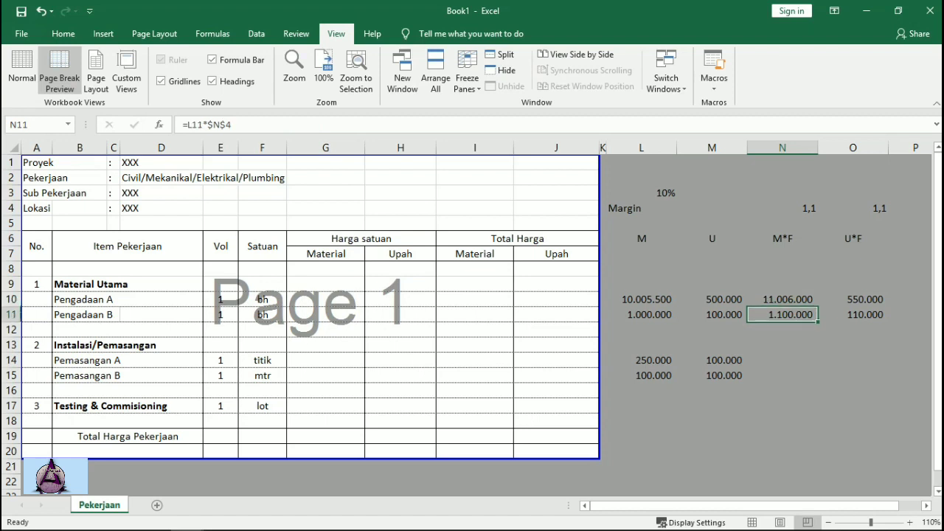
click(783, 299)
click(853, 300)
click(783, 299)
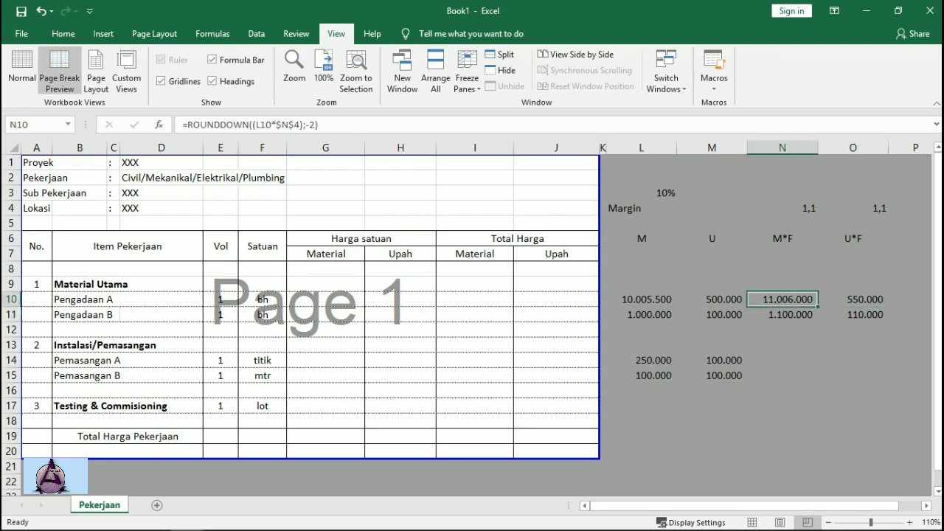
drag(783, 315, 853, 315)
key(ctrl+c)
click(783, 360)
key(ctrl+v)
drag(783, 376, 853, 376)
key(ctrl+v)
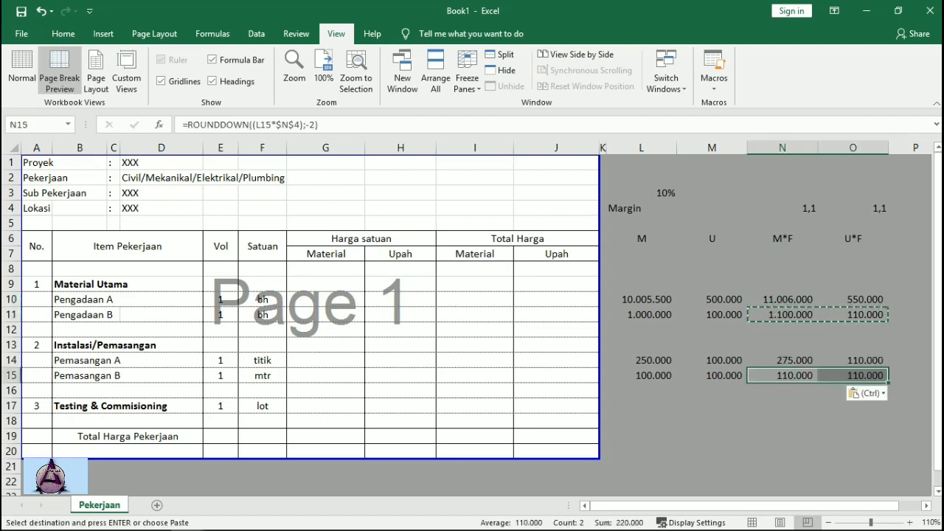
key(Escape)
click(641, 406)
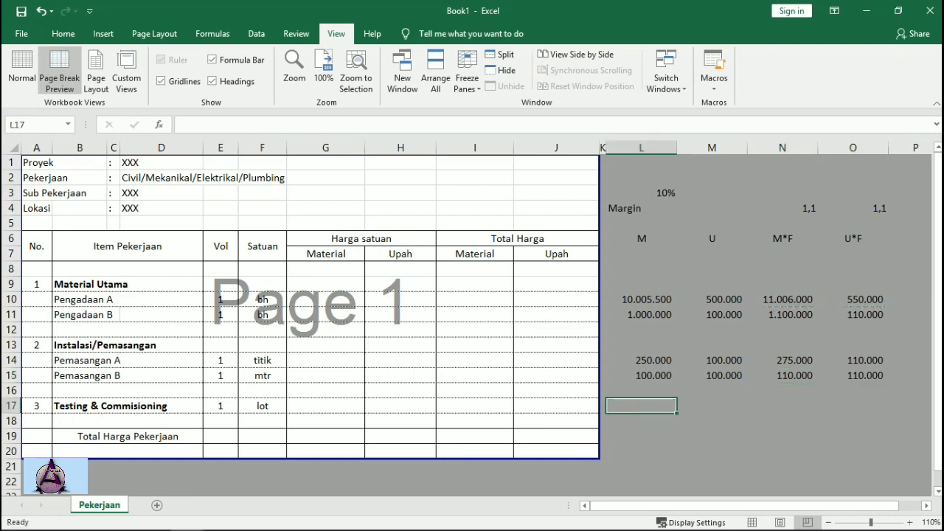
Set the base labour price (U) of Testing & Commisioning in M17 to 2000000
text(2)
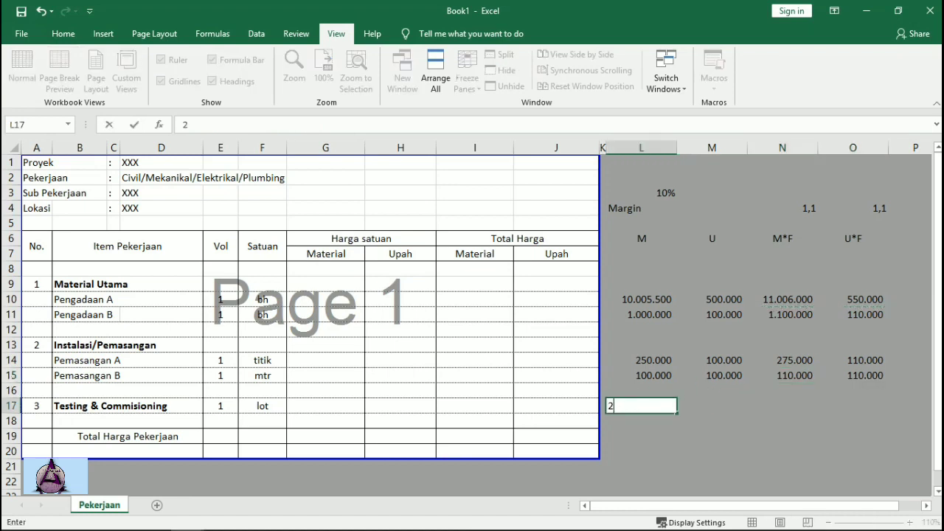
key(BackSpace)
key(Tab)
text(2)
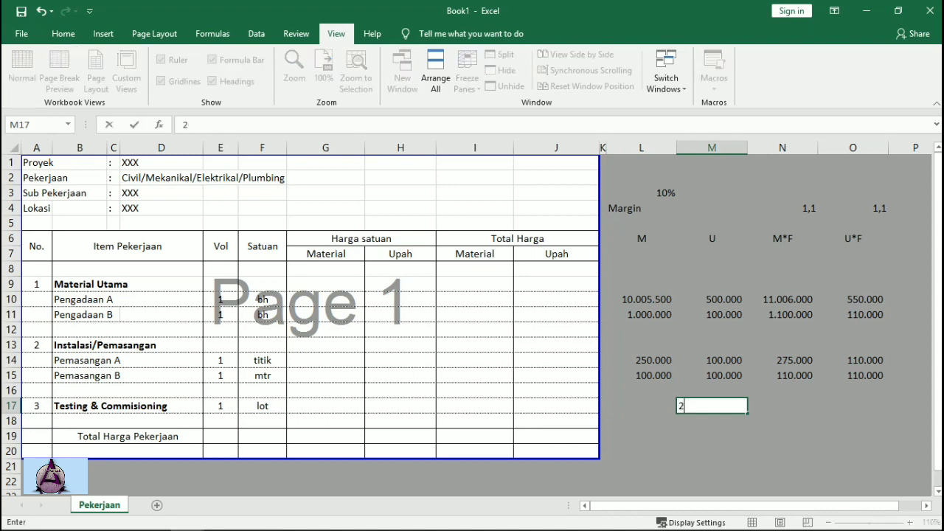
text(.000.00)
text(0)
key(Return)
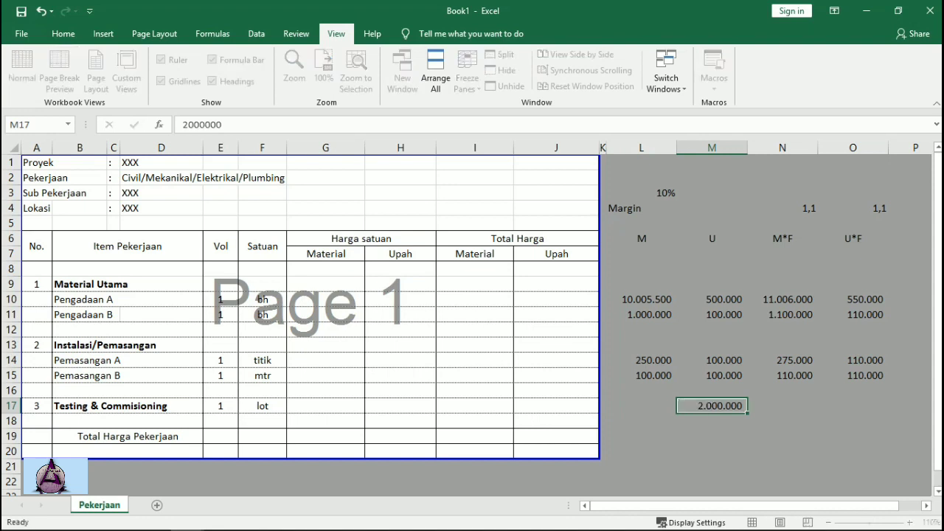
Copy the M*F and U*F margin formulas of Pemasangan B to the Testing & Commisioning row in N17:O17
drag(783, 376, 853, 379)
key(ctrl+c)
click(783, 406)
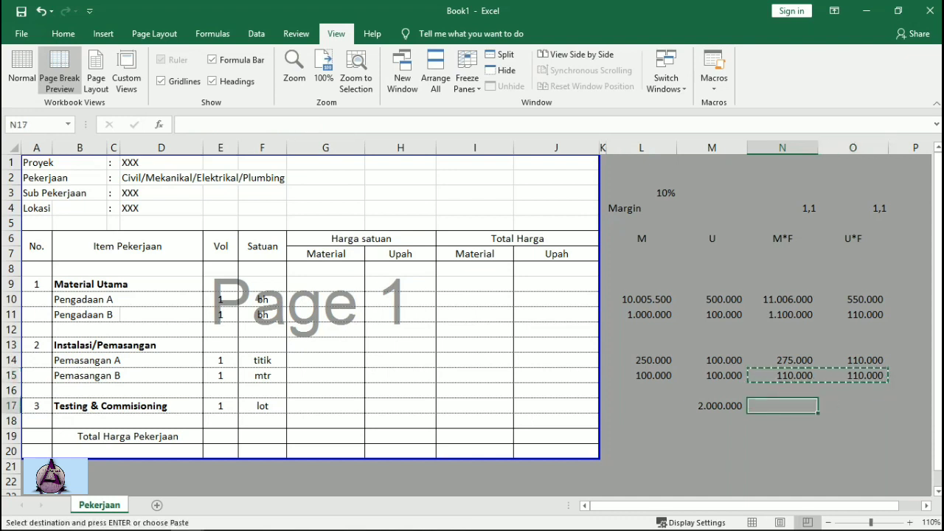
key(ctrl+v)
key(Escape)
click(641, 406)
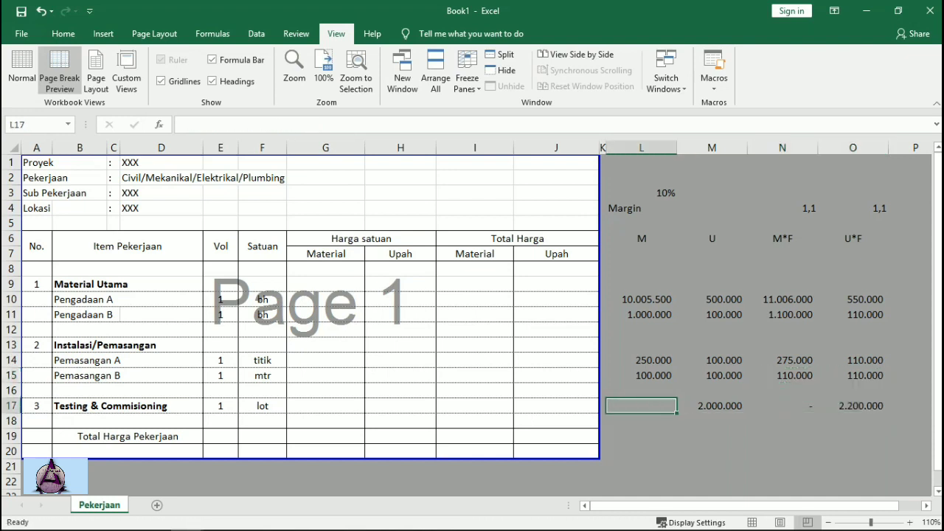
Link the Pengadaan A unit prices to the margin prices, with =N10 for Material in G10 and =O10 for Upah in H10
click(325, 298)
text(=)
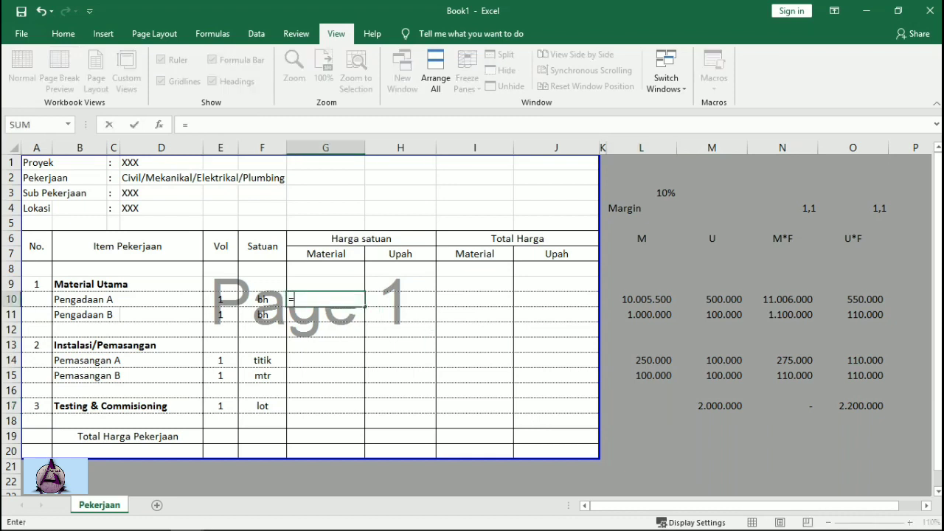
click(782, 300)
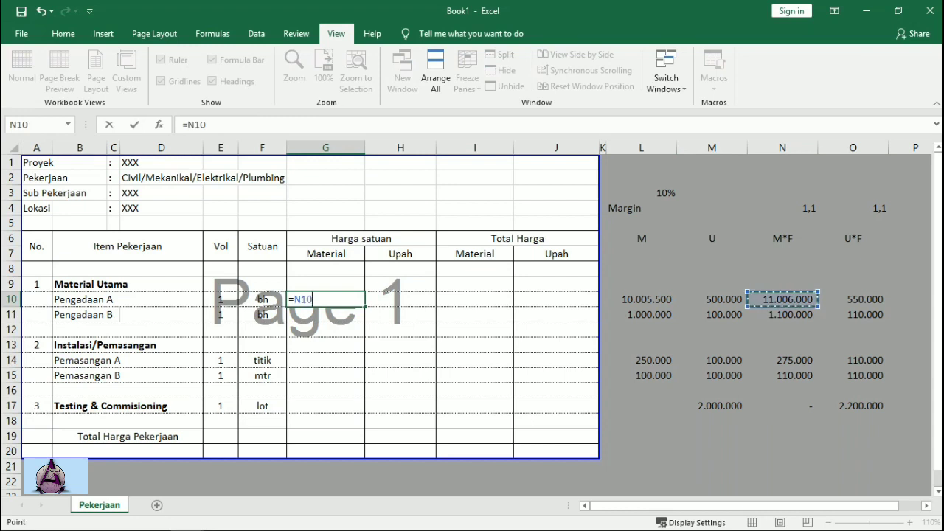
key(Return)
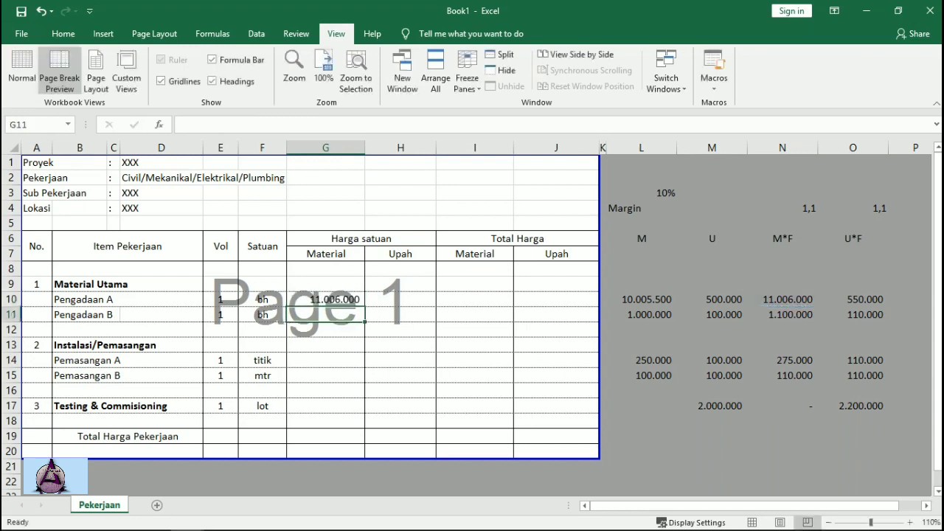
click(400, 300)
text(=)
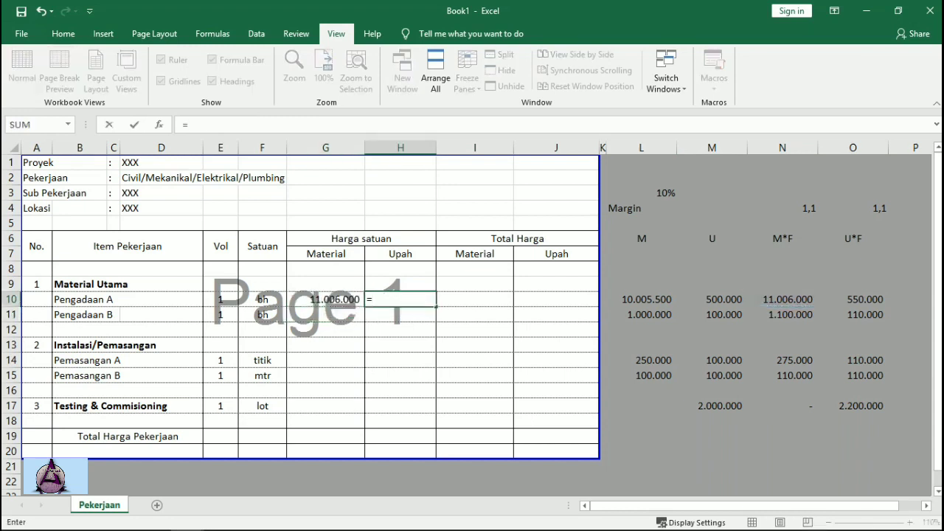
click(853, 300)
key(Return)
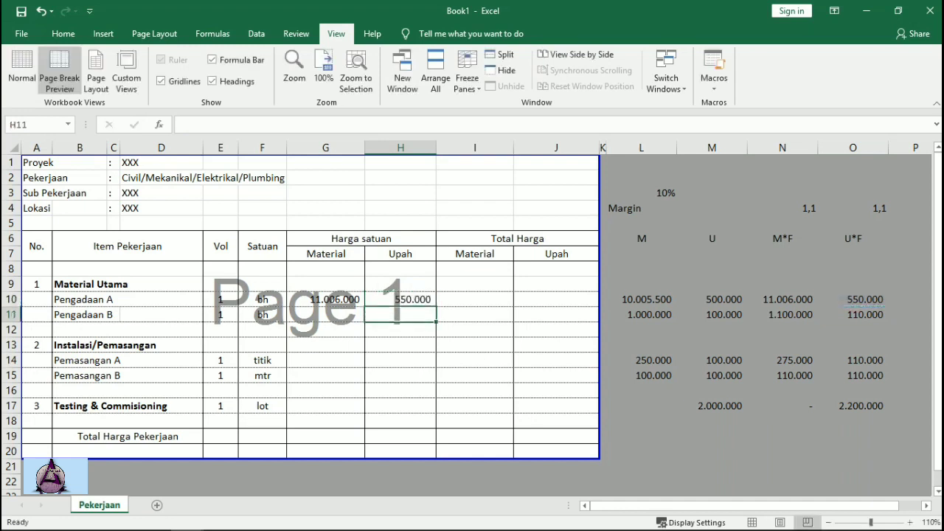
Calculate the total Material price of Pengadaan A in I10 with the formula =E10*G10
click(474, 300)
text(=)
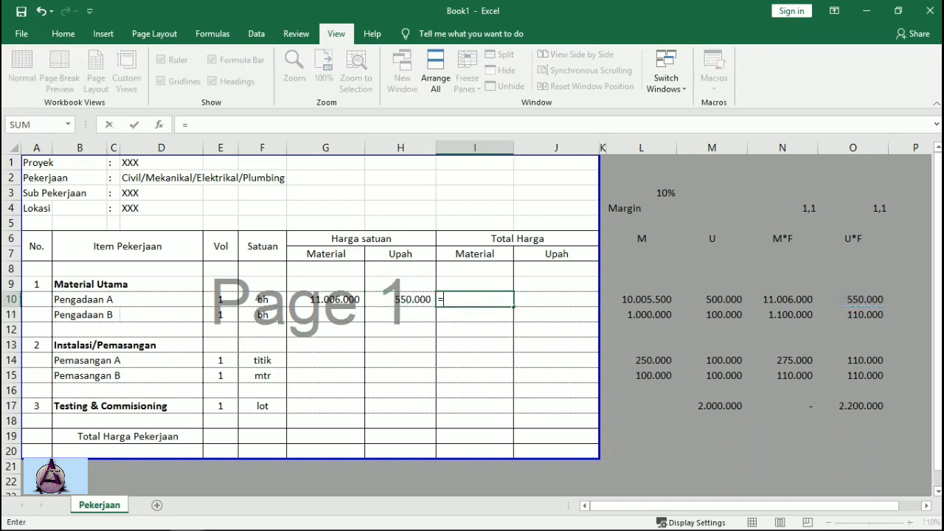
click(220, 300)
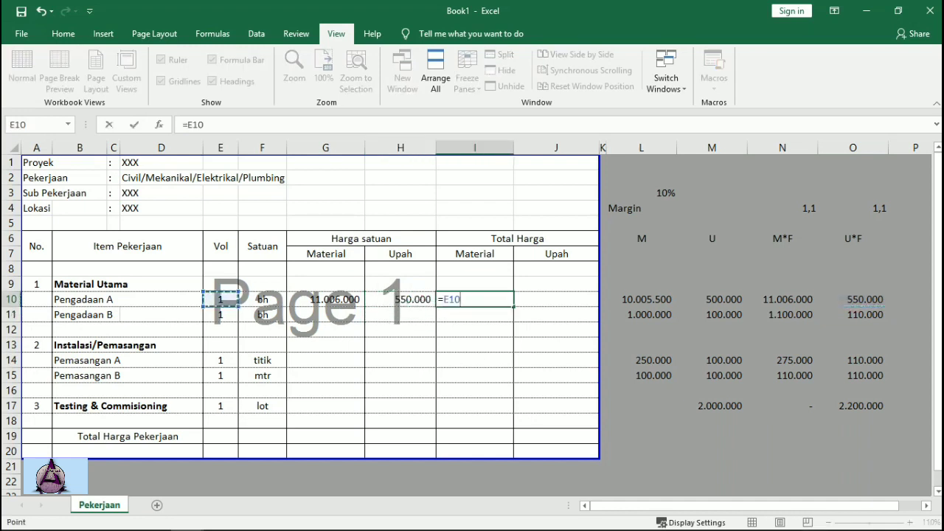
text(*)
click(325, 300)
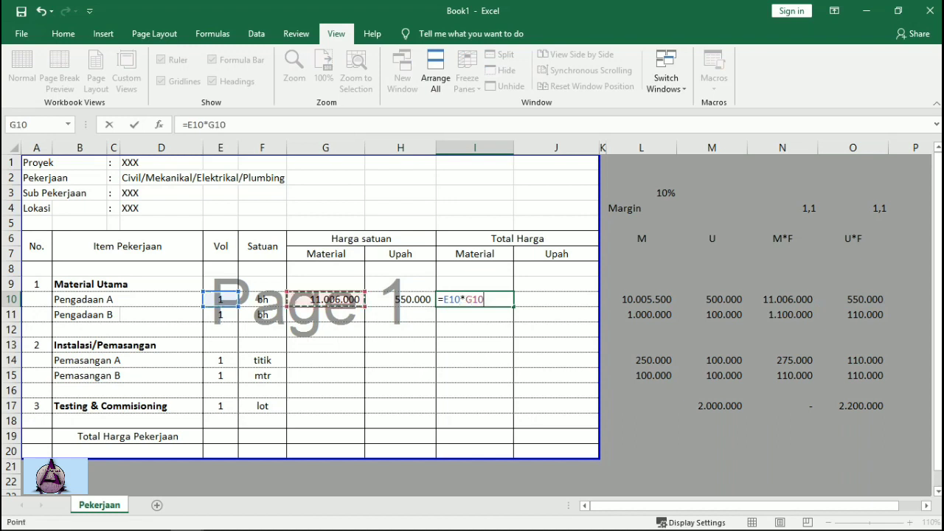
key(Return)
Calculate the total Upah price of Pengadaan A in J10 by multiplying its volume E10 by the unit price H10
click(556, 300)
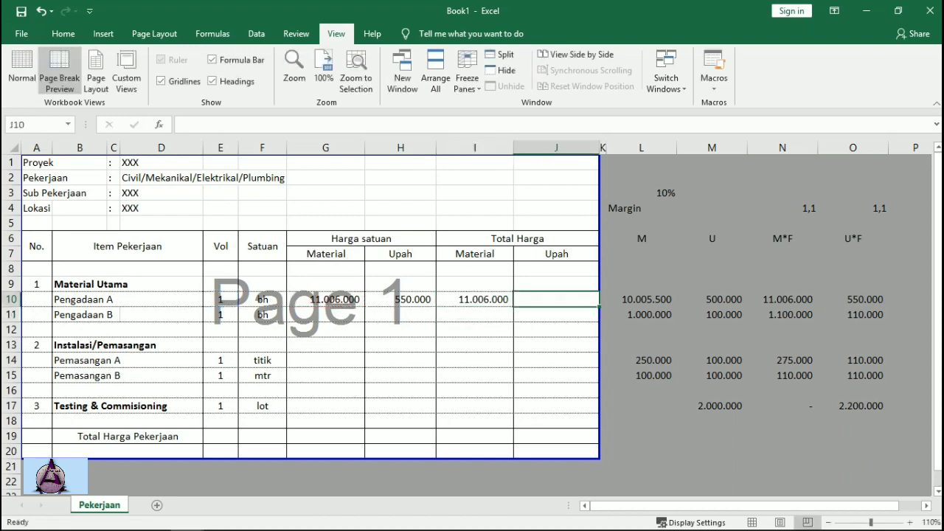
text(=)
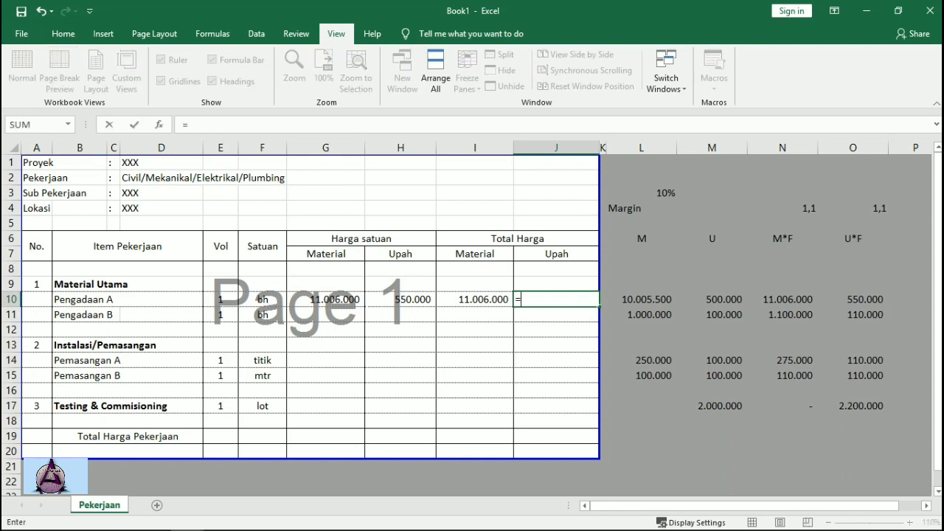
click(220, 300)
text(*)
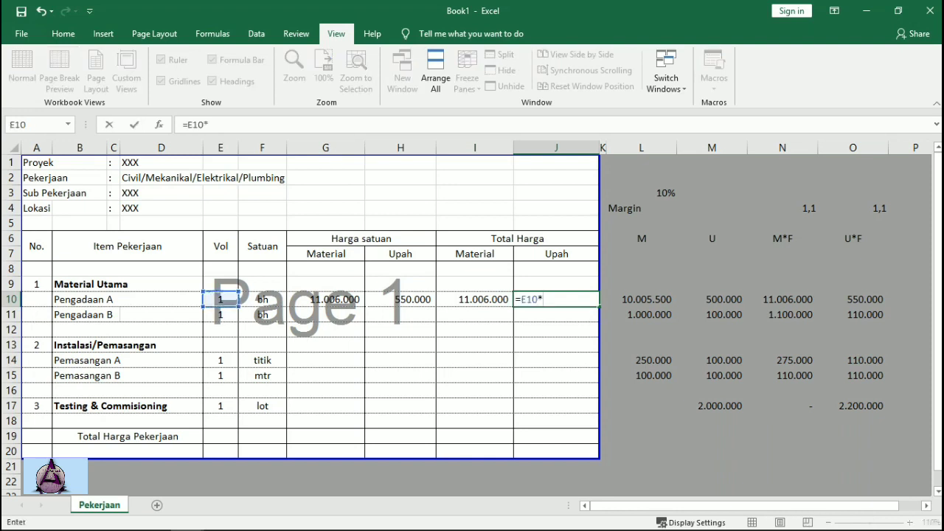
key(Left)
key(Left)
key(Return)
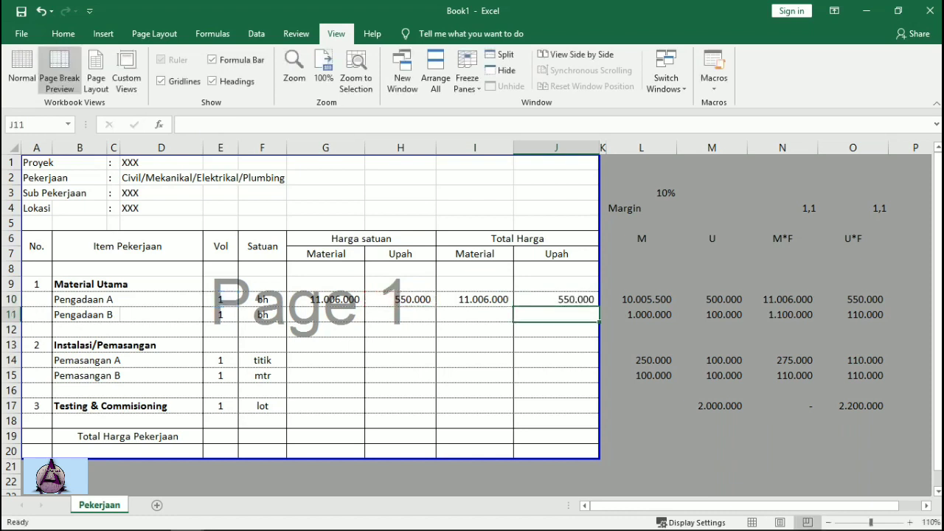
Copy the unit and total price formulas G10:J10 to the rows of Pengadaan B, Pemasangan A, Pemasangan B and Testing & Commisioning
drag(326, 299, 557, 300)
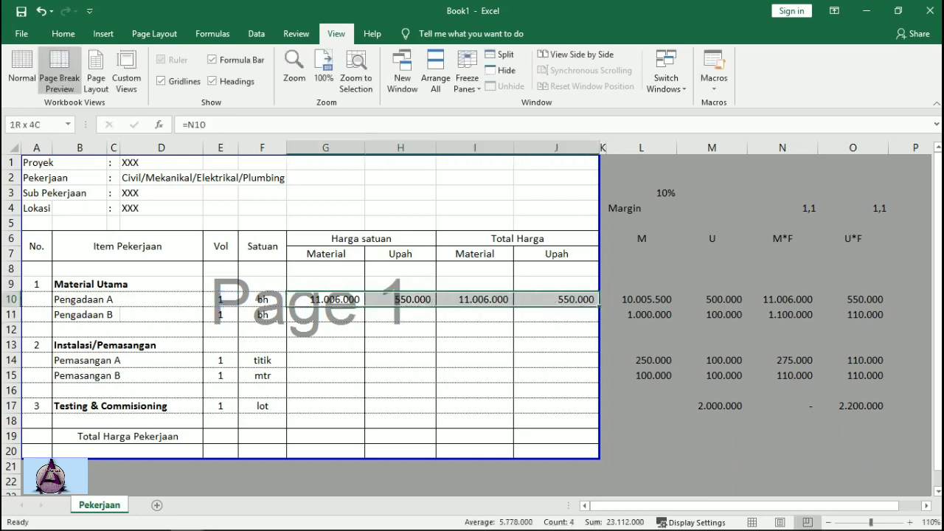
key(ctrl+c)
click(325, 315)
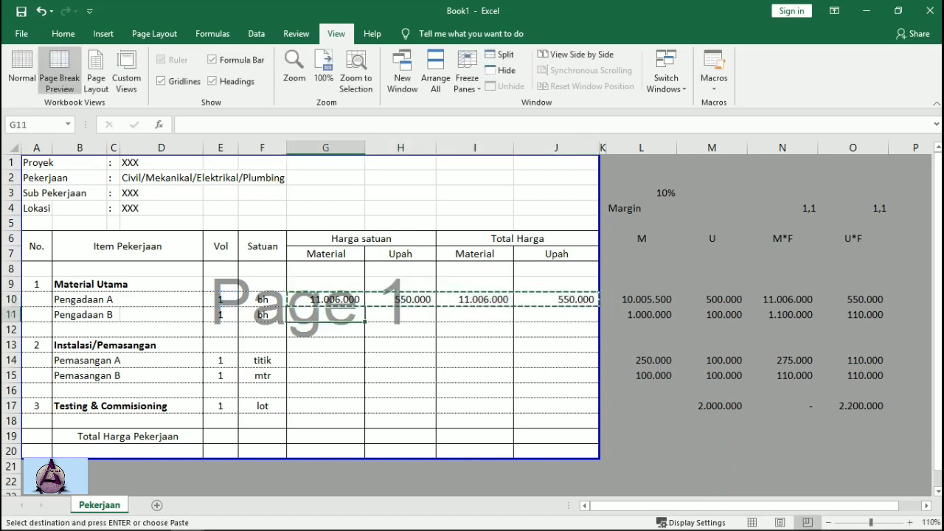
key(ctrl+v)
click(325, 361)
key(ctrl+v)
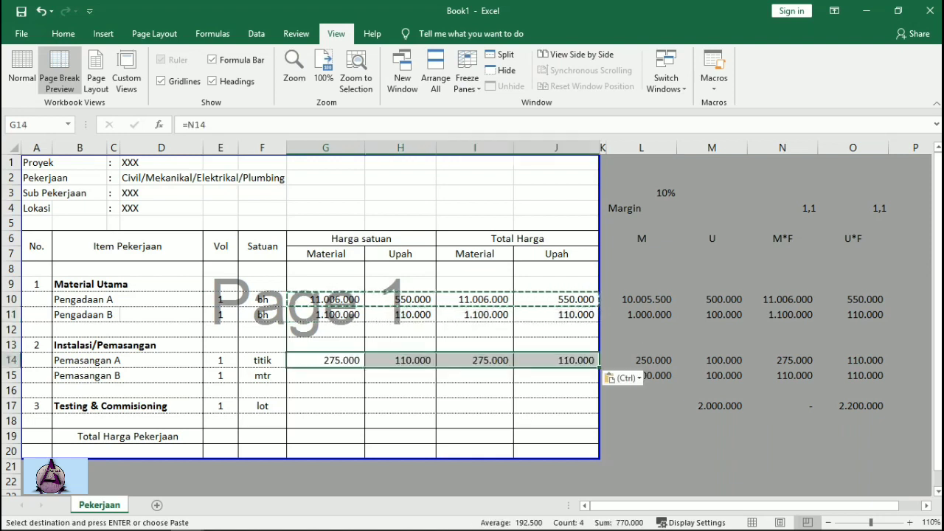
click(326, 376)
key(ctrl+v)
click(325, 406)
key(ctrl+v)
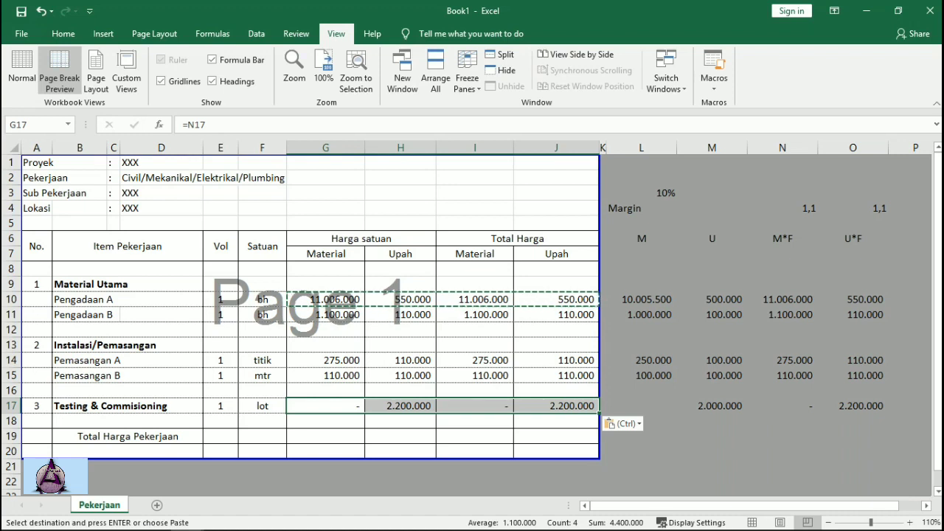
key(Escape)
Sum the Material totals I10:I17 in cell I19 of the Total Harga Pekerjaan row
click(475, 437)
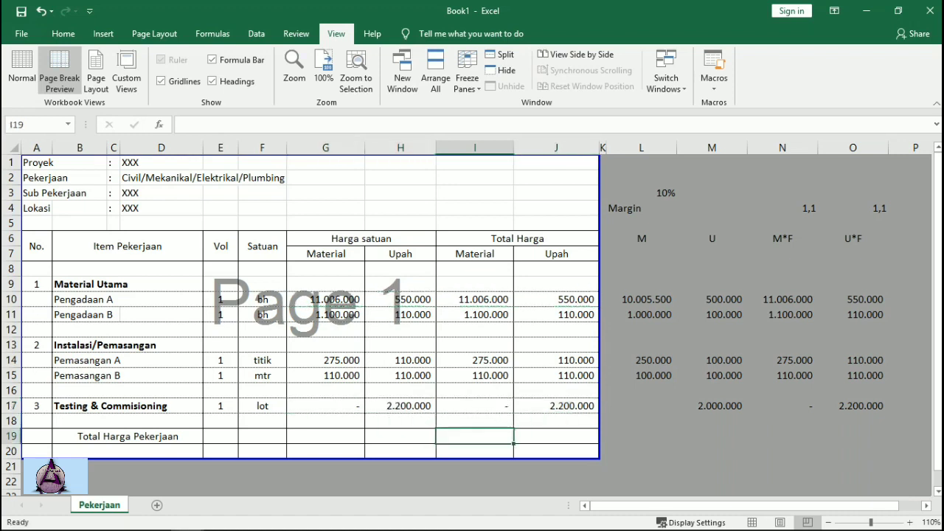
text(=)
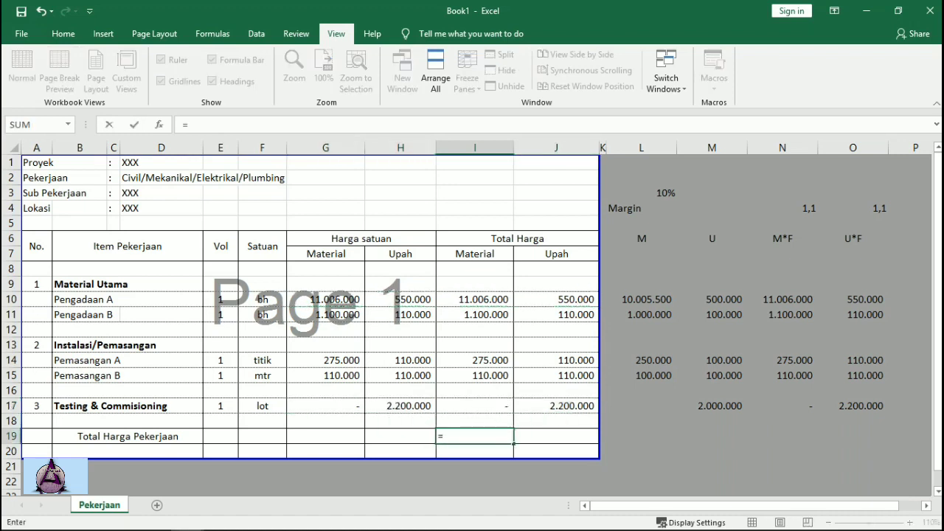
text(sum)
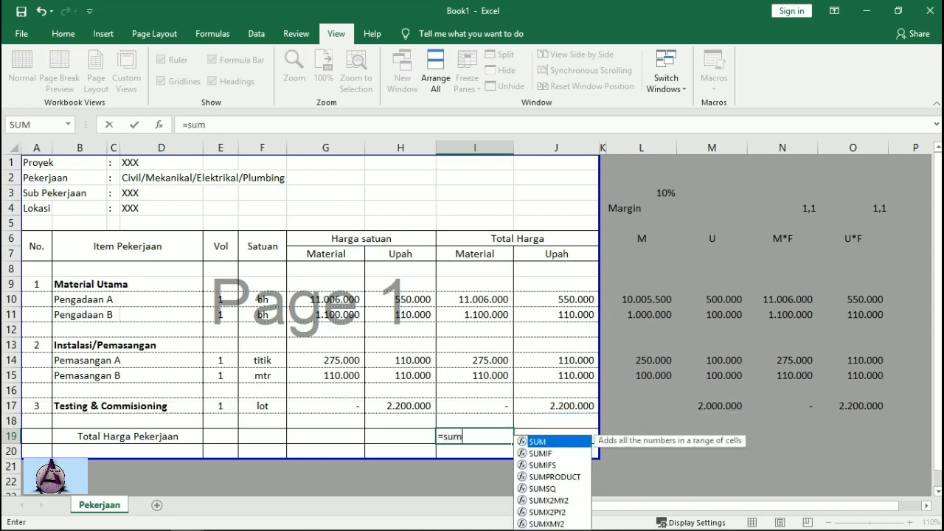
text(()
drag(474, 299, 509, 410)
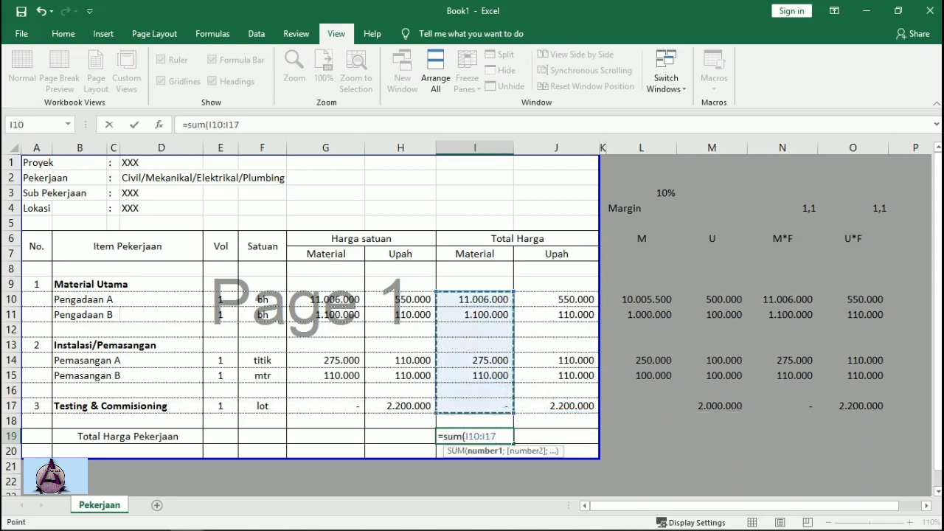
key(Return)
Sum the Upah totals J10:J17 in cell J19 of the Total Harga Pekerjaan row
click(556, 437)
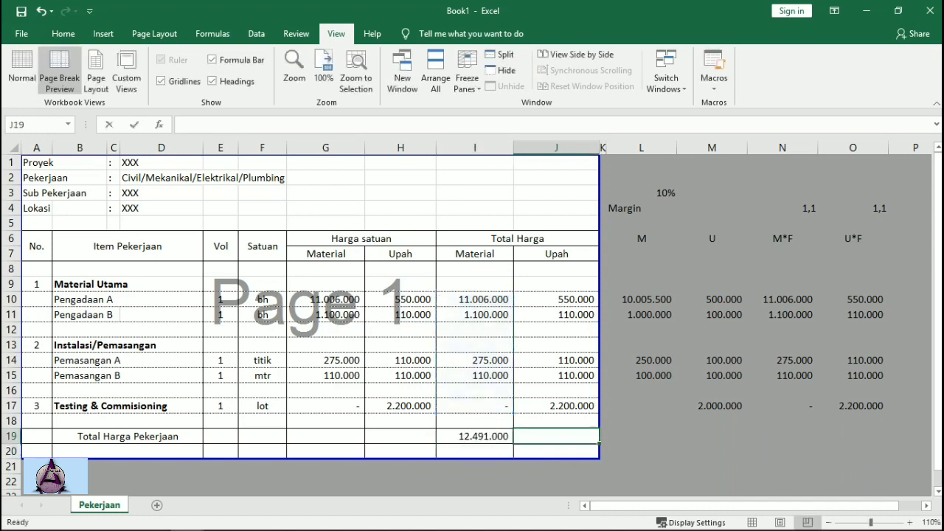
text(=sum()
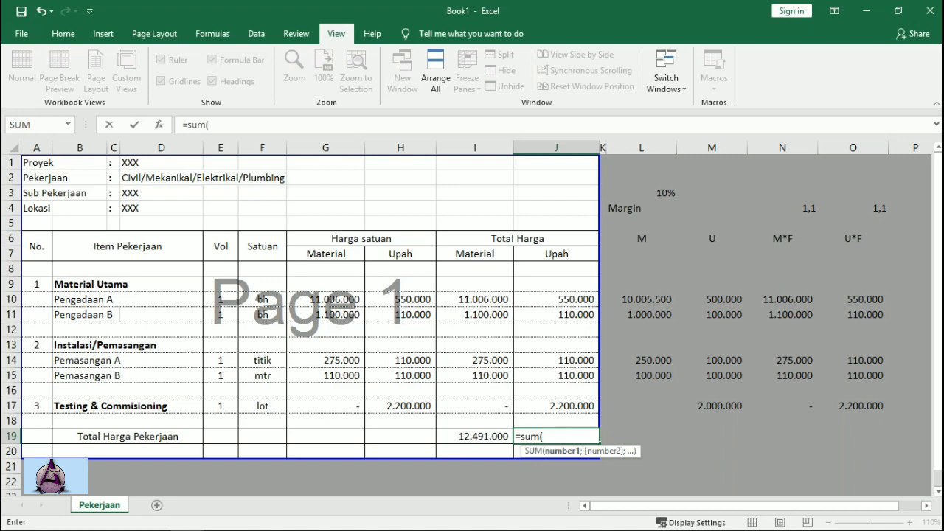
drag(556, 300, 556, 406)
key(Return)
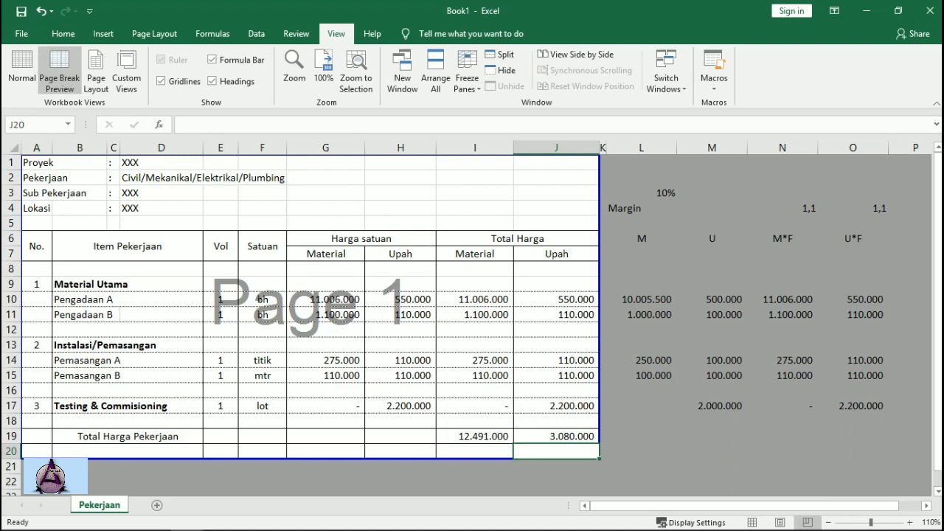
click(641, 436)
Make the Material and Upah sums in I19:J19 bold
drag(475, 436, 557, 436)
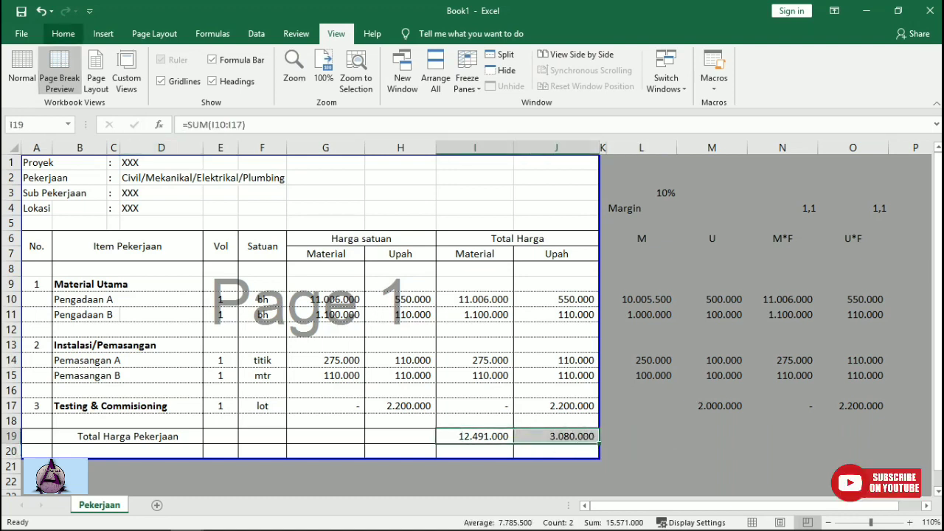
click(62, 33)
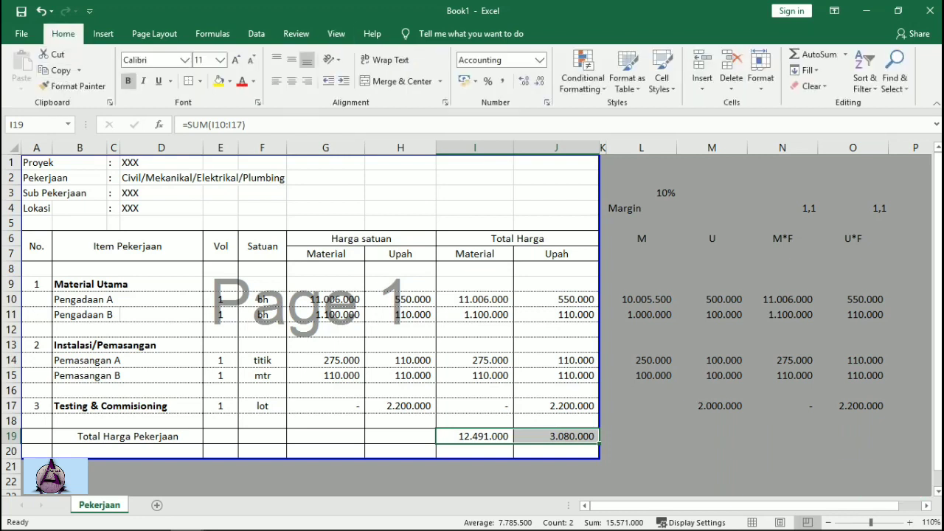
key(ctrl+b)
click(556, 375)
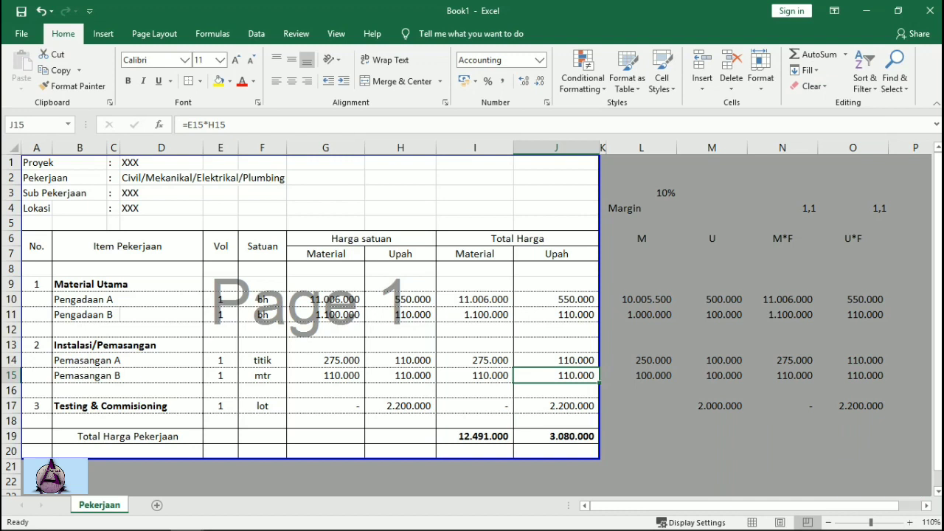
click(712, 162)
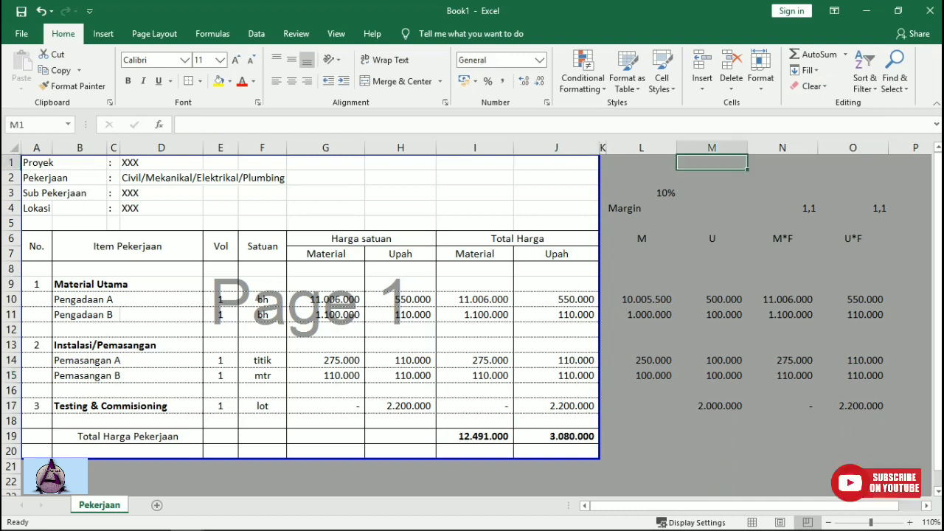